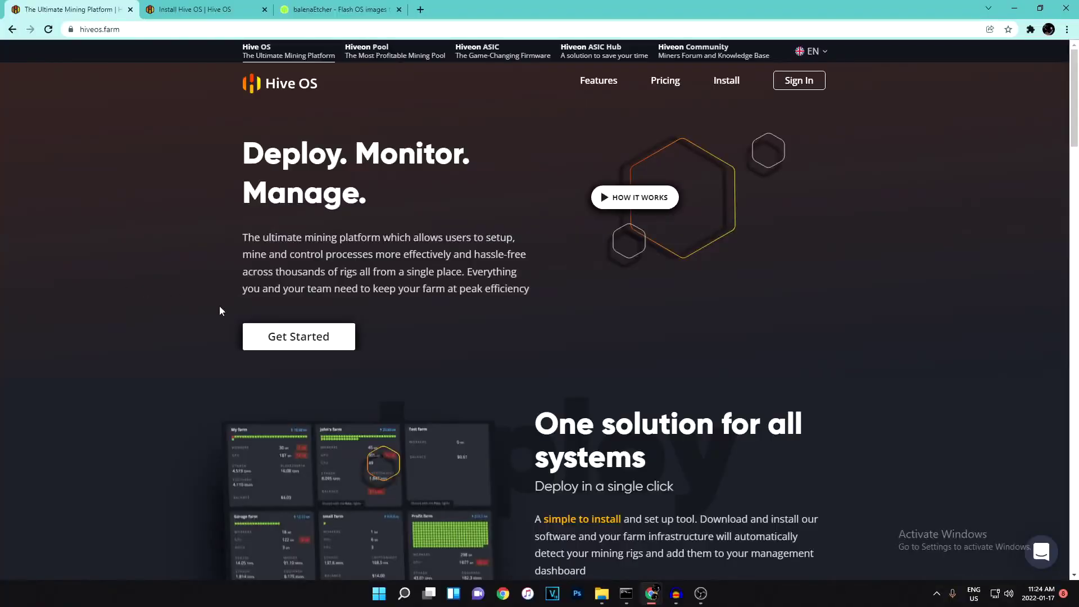
# Sign in to the Hive OS account to reach the farms dashboard
pyautogui.click(798, 80)
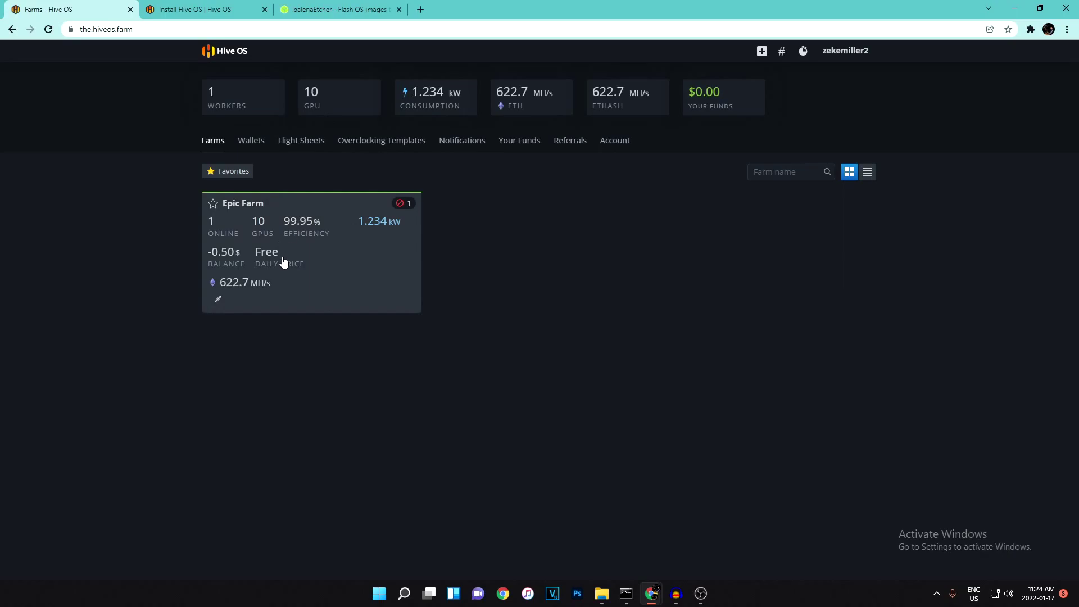
pyautogui.click(845, 51)
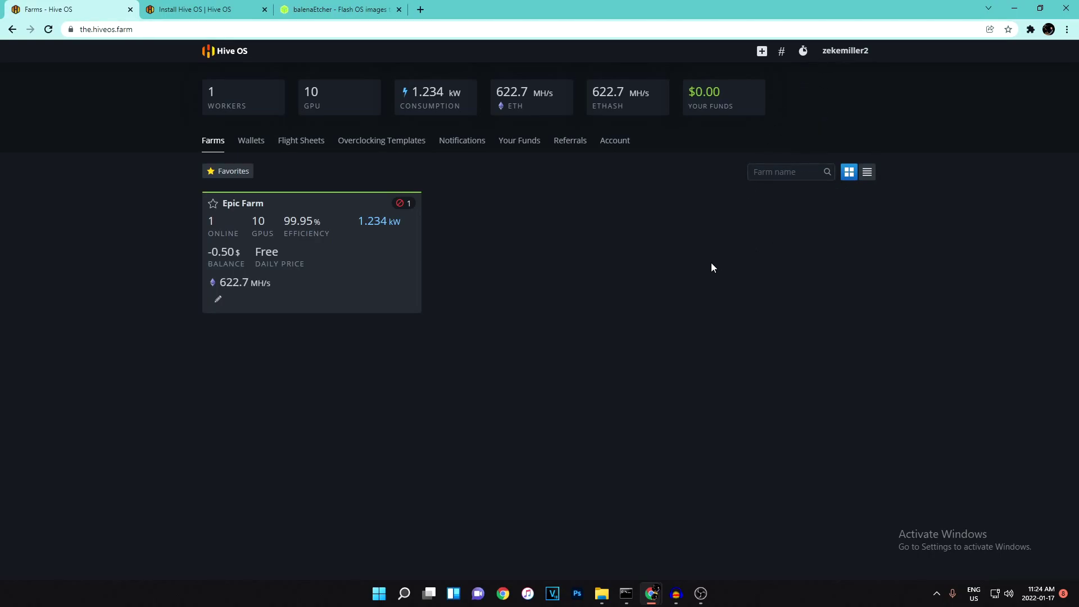
# Switch to the Hive OS Install page and examine its ASIC, ASIC Hub and GPU sections
pyautogui.hotkey('ctrl', 'Tab')
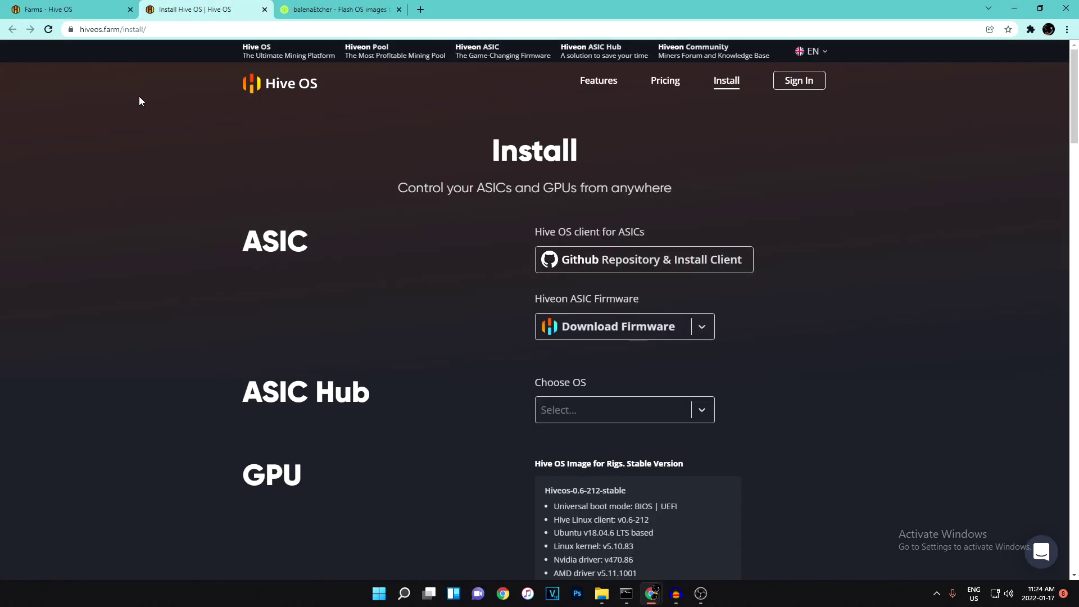
pyautogui.click(59, 30)
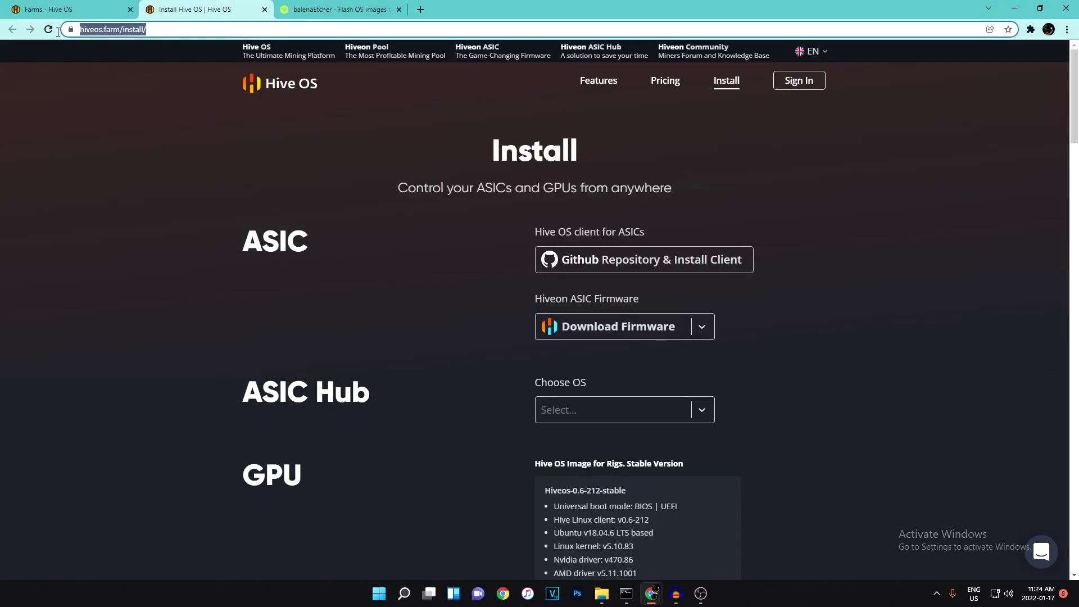
pyautogui.click(102, 82)
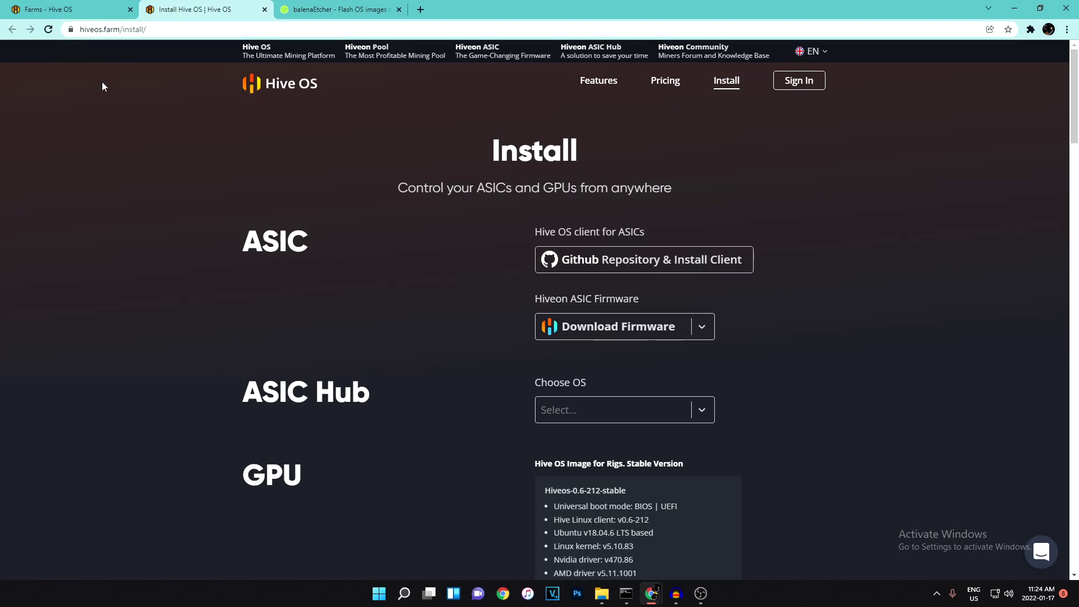
pyautogui.scroll(-4, 278, 223)
pyautogui.scroll(2, 346, 157)
pyautogui.moveTo(321, 369); pyautogui.dragTo(241, 366)
pyautogui.moveTo(310, 128); pyautogui.dragTo(234, 123)
pyautogui.click(264, 128)
pyautogui.moveTo(311, 128); pyautogui.dragTo(216, 129)
pyautogui.click(308, 156)
pyautogui.scroll(-4, 305, 180)
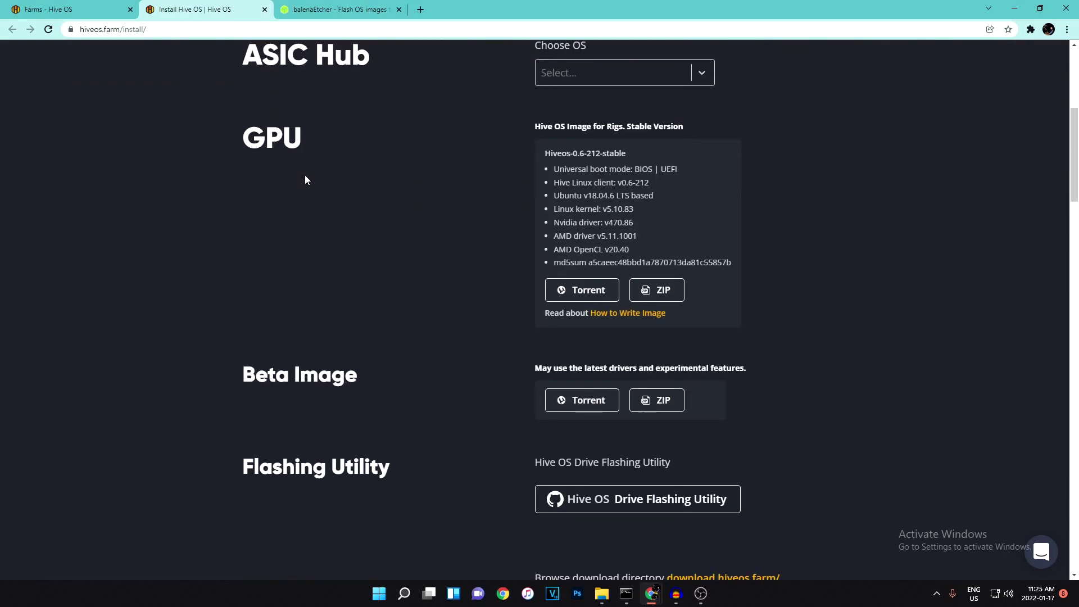
pyautogui.scroll(6, 305, 180)
pyautogui.moveTo(311, 241); pyautogui.dragTo(216, 248)
pyautogui.scroll(-4, 264, 241)
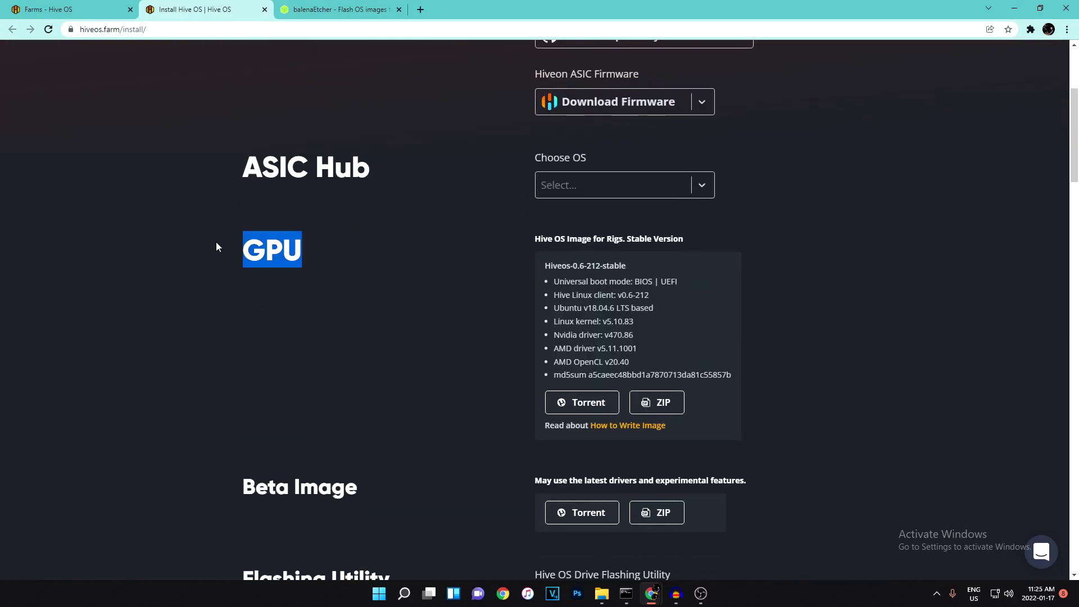
pyautogui.click(291, 259)
pyautogui.scroll(-2, 323, 268)
pyautogui.scroll(1, 323, 268)
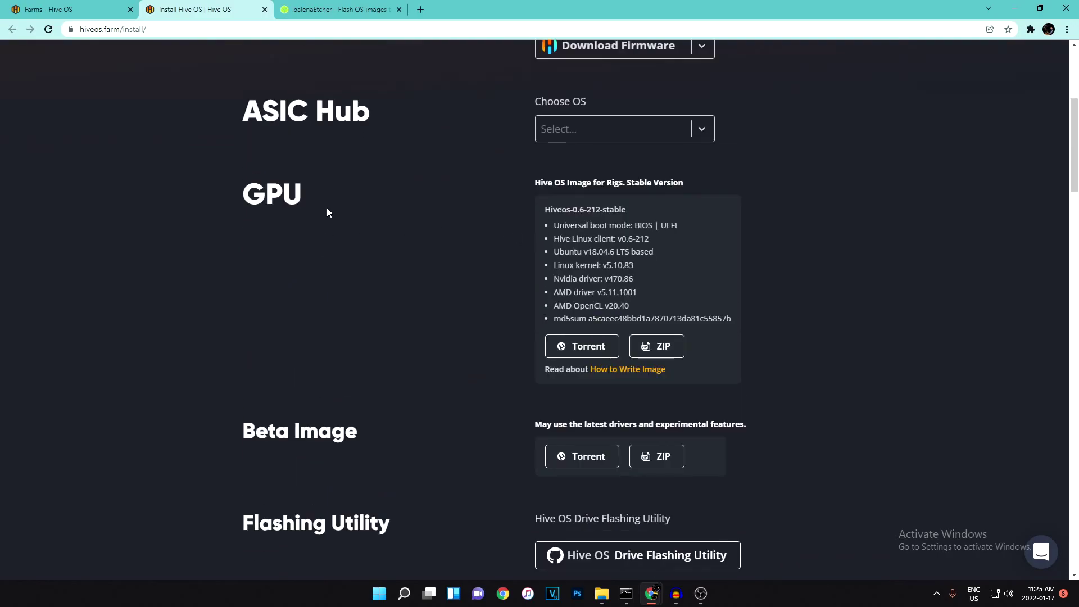
# Compare the stable Hive OS image for GPU rigs with the Beta Image download offer
pyautogui.scroll(-1, 326, 207)
pyautogui.moveTo(605, 126); pyautogui.dragTo(412, 235)
pyautogui.click(443, 199)
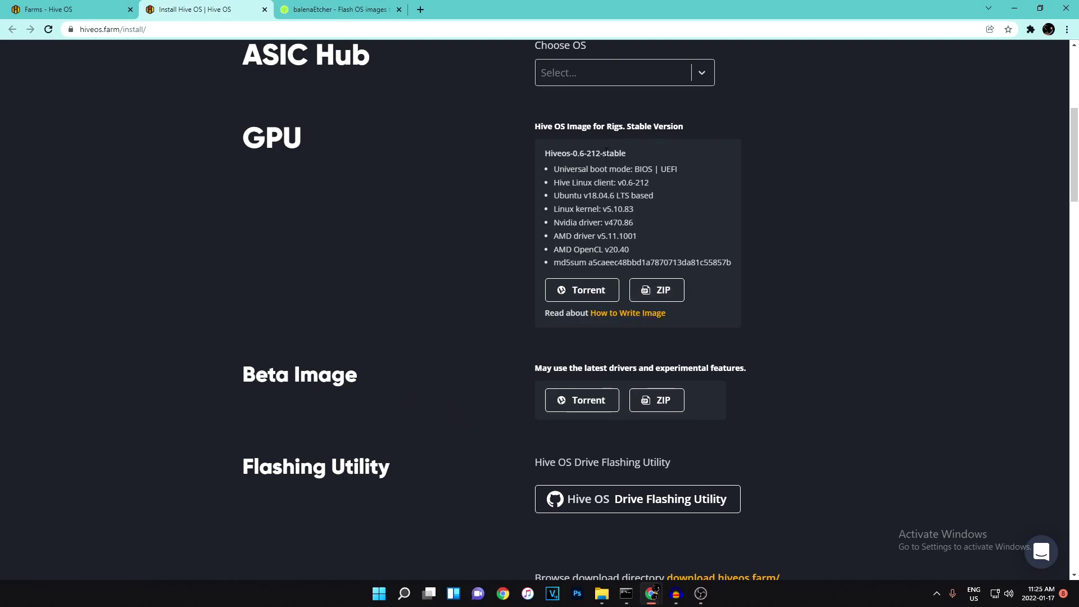
pyautogui.moveTo(683, 125); pyautogui.dragTo(626, 127)
pyautogui.click(475, 318)
pyautogui.moveTo(362, 375); pyautogui.dragTo(242, 375)
pyautogui.click(381, 377)
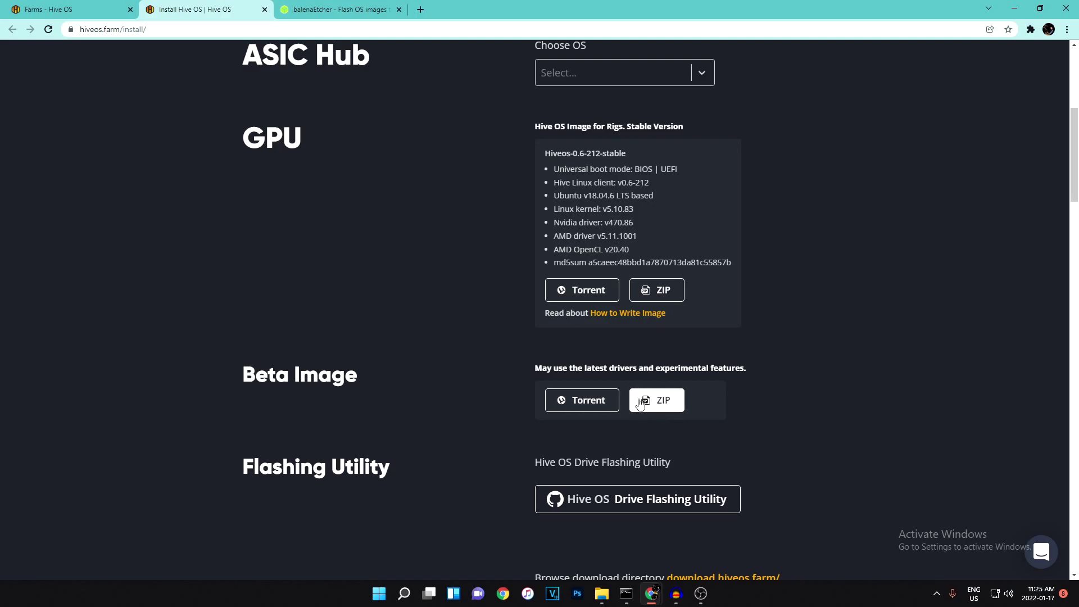
# Download the stable Hiveos-0.6-212 GPU rig image as a ZIP
pyautogui.click(656, 289)
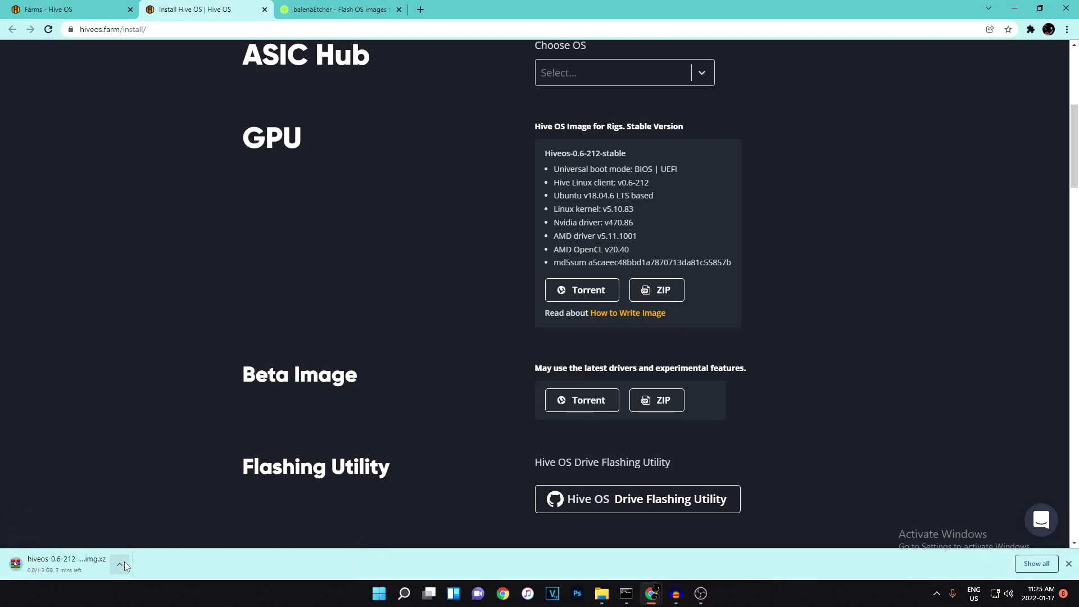
pyautogui.click(120, 564)
pyautogui.click(142, 563)
pyautogui.scroll(-2, 652, 400)
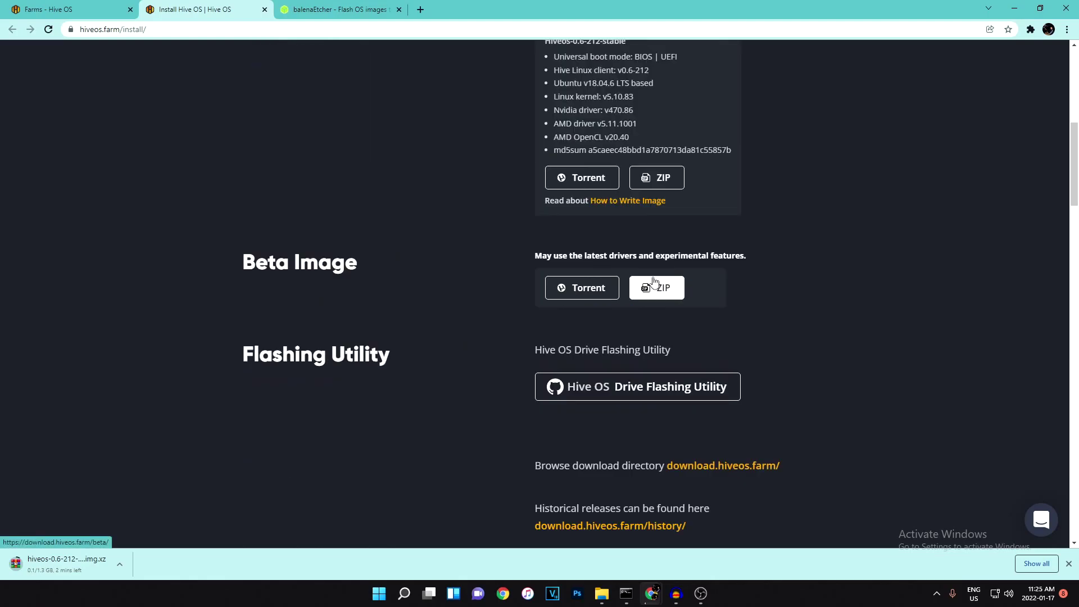
pyautogui.click(652, 287)
pyautogui.scroll(4, 677, 274)
pyautogui.scroll(-1, 586, 336)
pyautogui.scroll(-3, 586, 336)
pyautogui.click(120, 564)
pyautogui.click(140, 543)
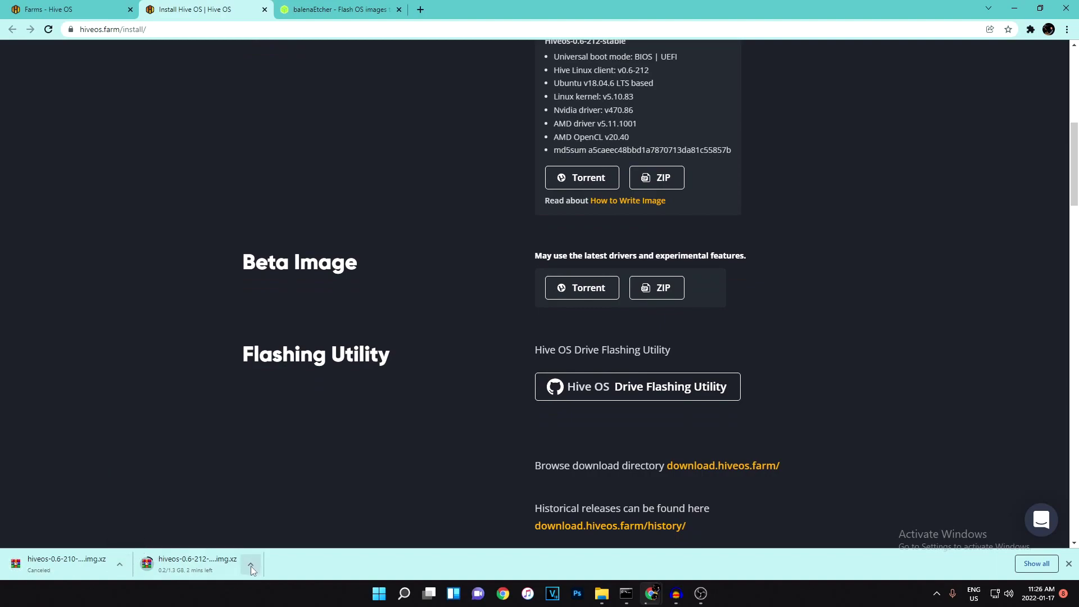
# Switch to the balenaEtcher page at balena.io/etcher and download the Windows (x86|x64) version
pyautogui.click(337, 9)
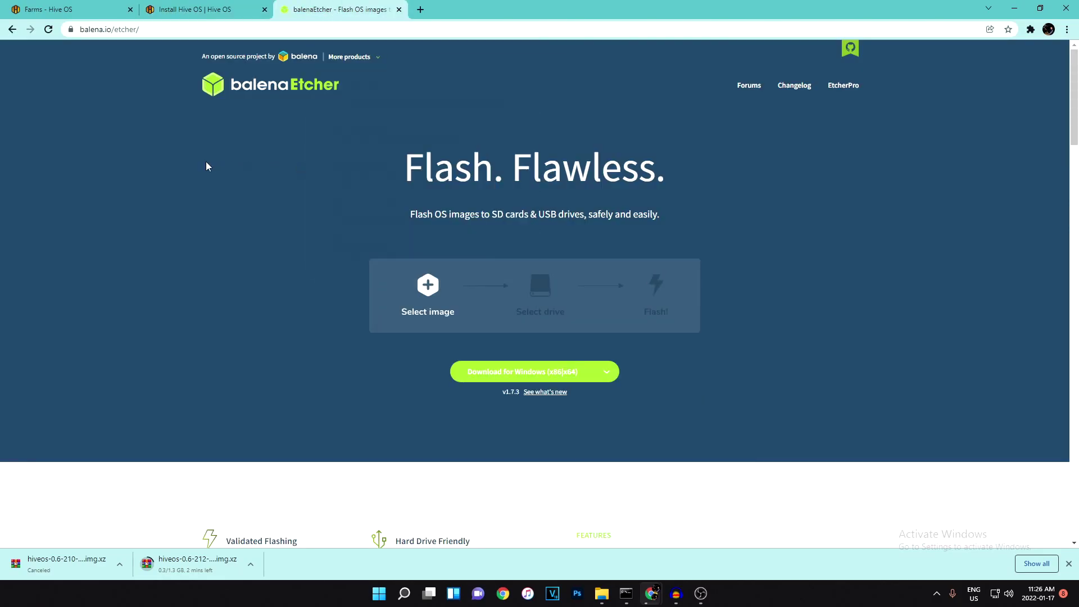
pyautogui.hotkey('ctrl', 'l')
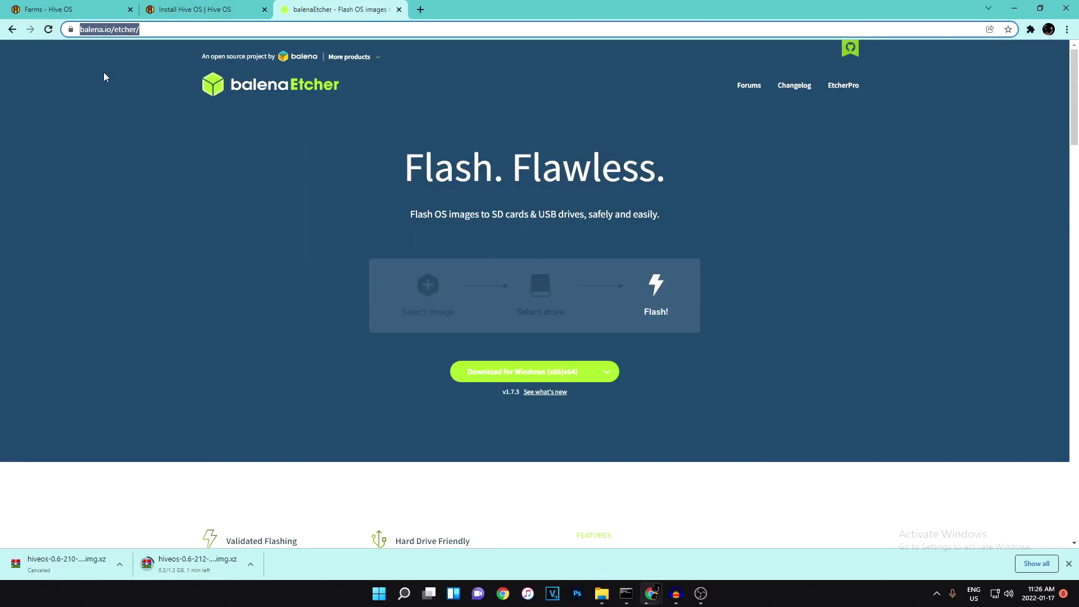
pyautogui.click(217, 162)
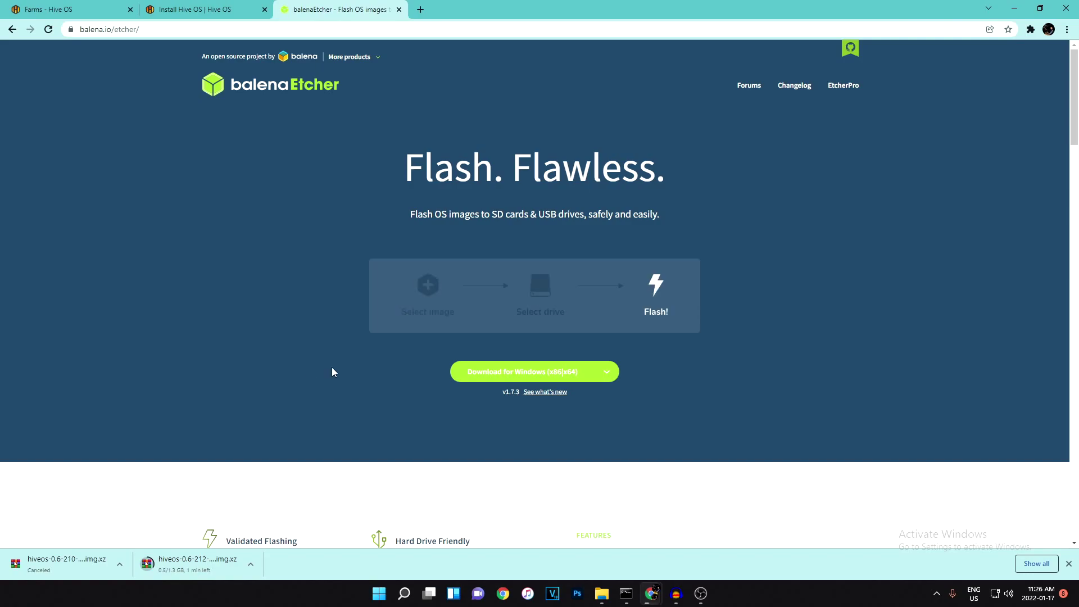
pyautogui.click(576, 374)
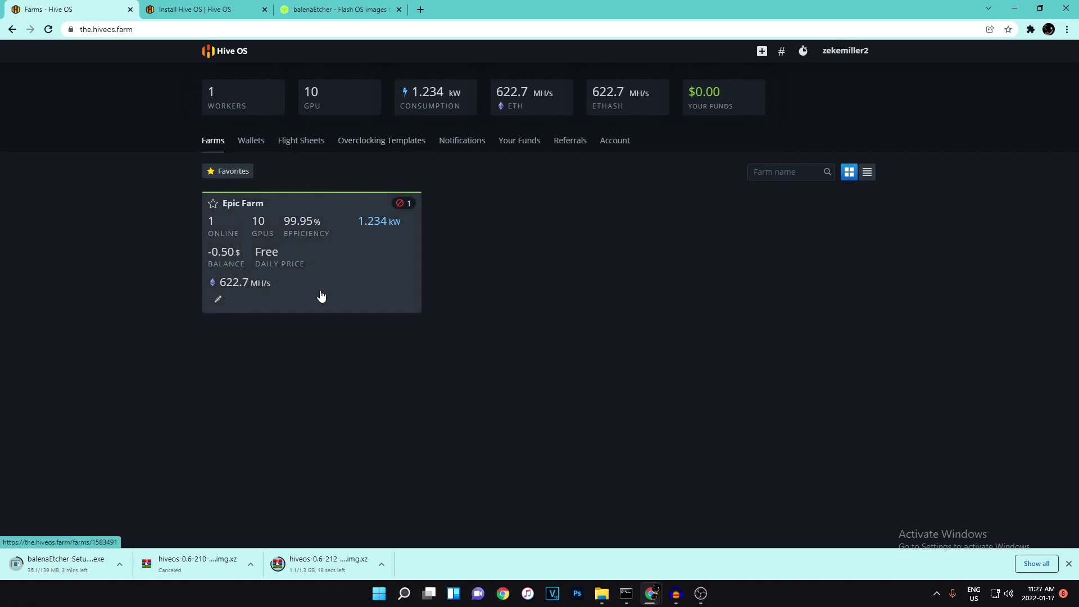
# Leave the new-farm form without saving and open Epic Farm on the Hive OS dashboard
pyautogui.click(761, 52)
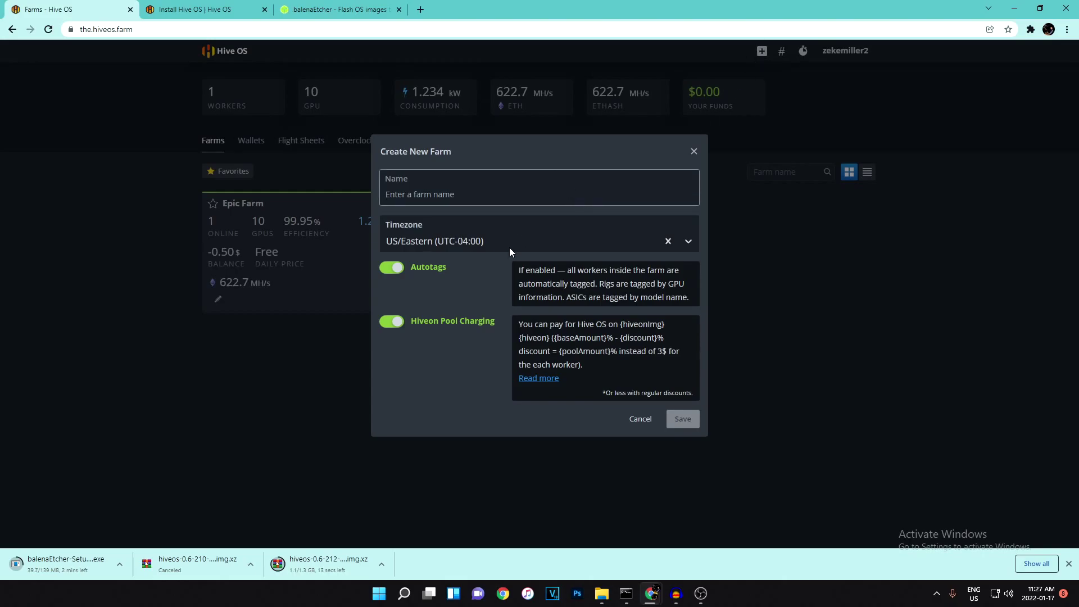
pyautogui.click(640, 419)
pyautogui.click(408, 257)
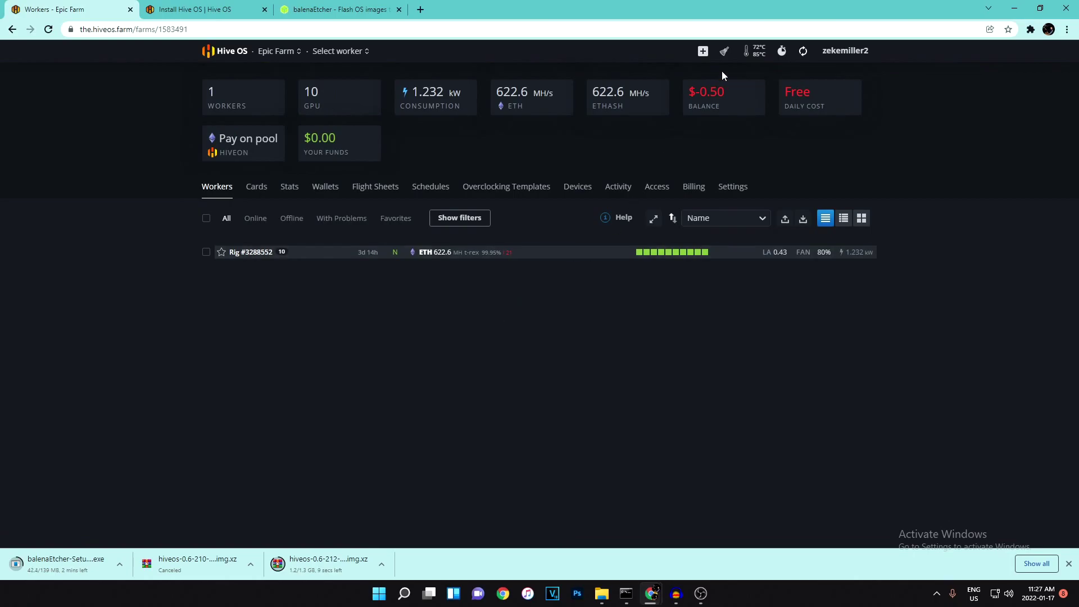
# Add a worker to Epic Farm as a rig, using the Connect existing option
pyautogui.click(703, 52)
pyautogui.click(714, 78)
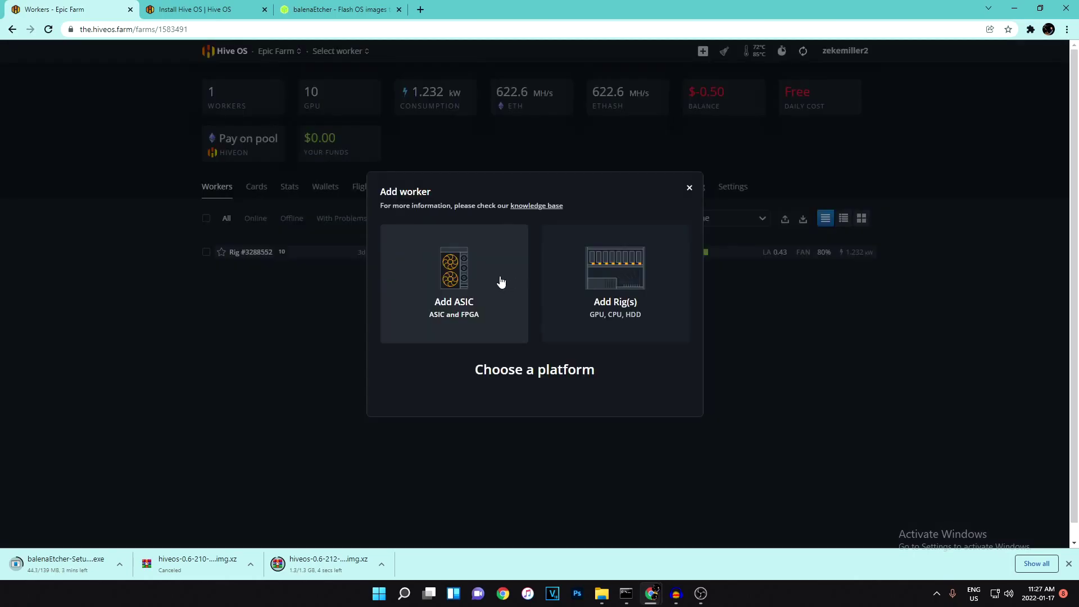
pyautogui.click(649, 318)
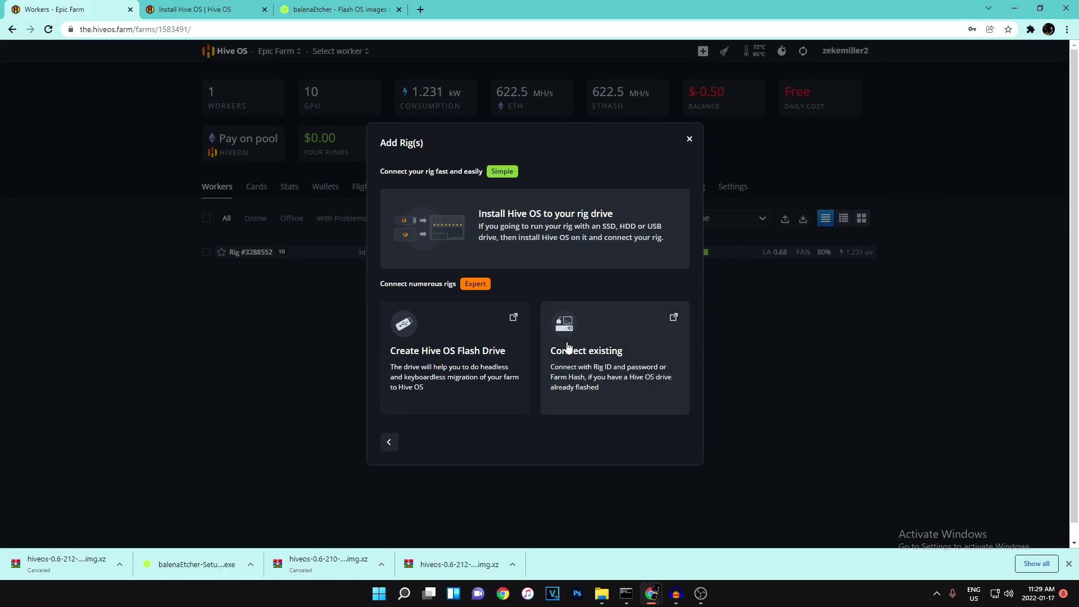
pyautogui.click(597, 380)
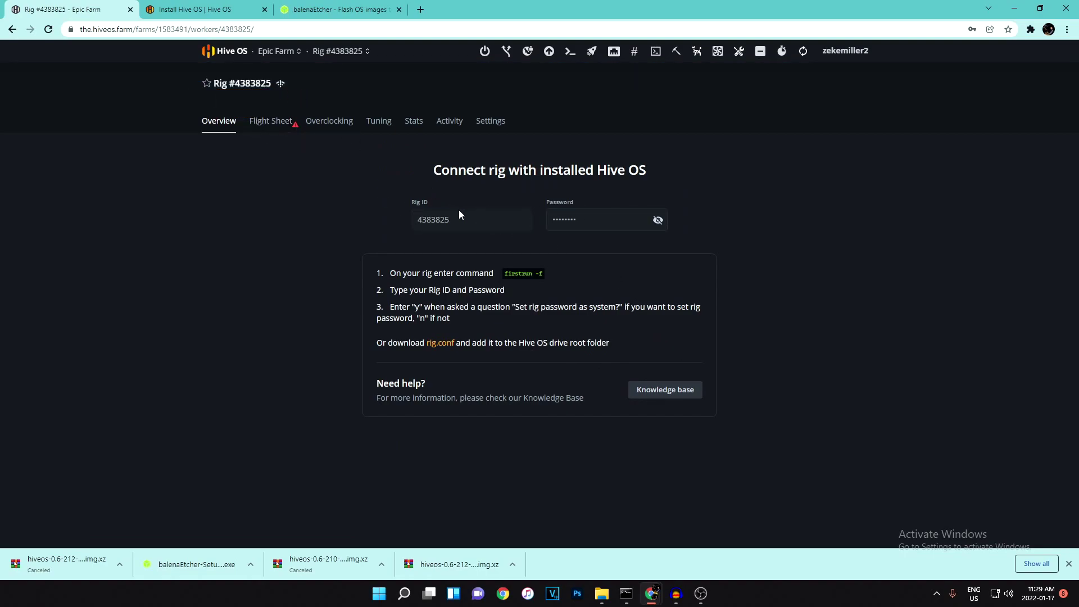
# Reveal the new rig's password and download its rig.conf file
pyautogui.click(659, 220)
pyautogui.moveTo(426, 345); pyautogui.dragTo(465, 343)
pyautogui.click(445, 346)
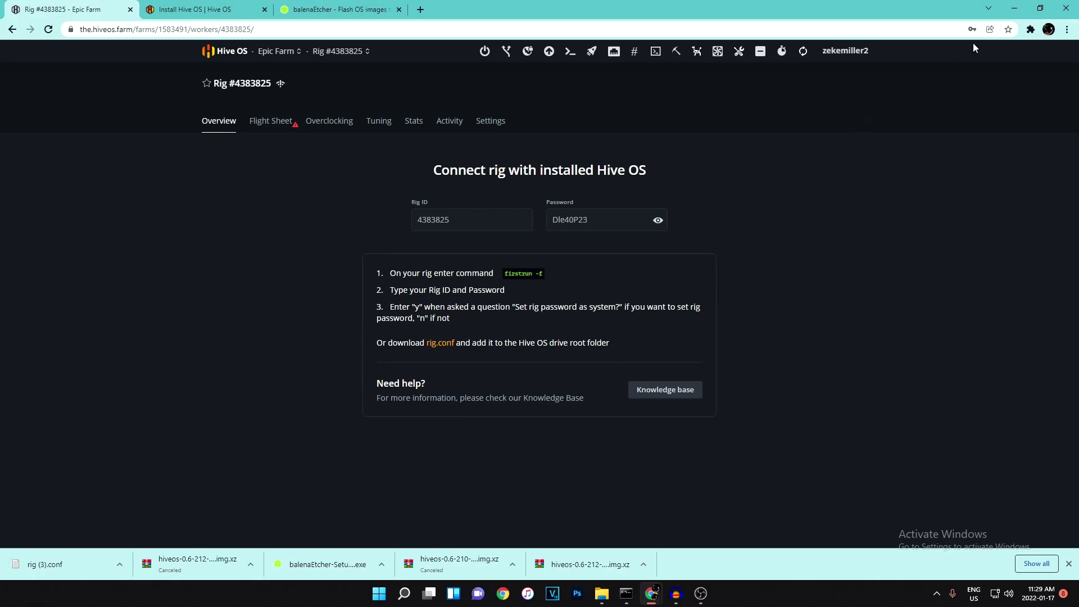
# Minimize the browser and extract the downloaded hiveos-0.6-212 image archive into a folder on the desktop
pyautogui.click(1014, 8)
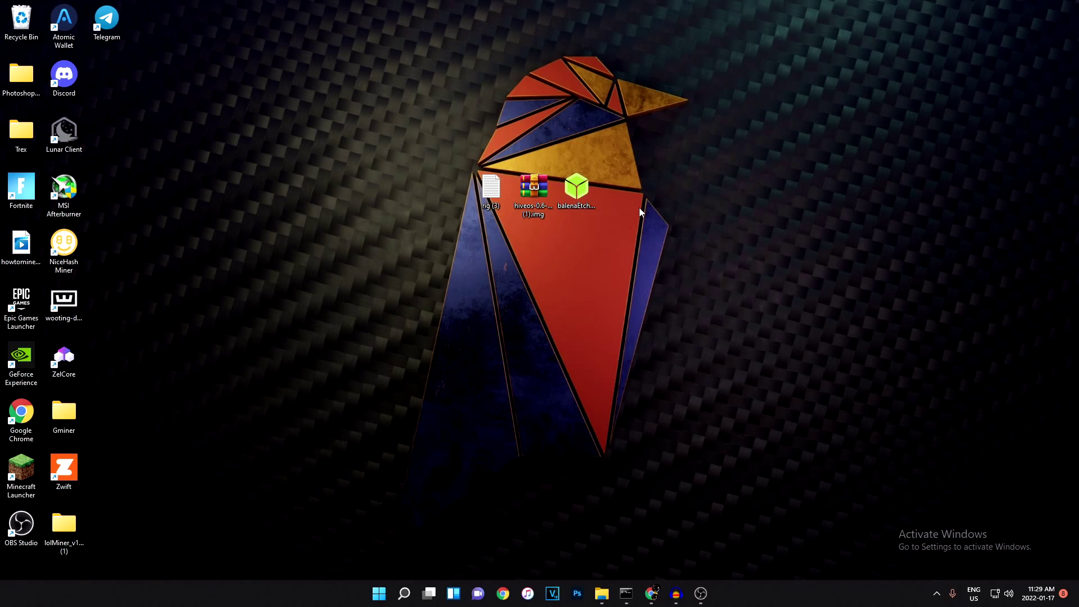
pyautogui.click(548, 202)
pyautogui.press('Right')
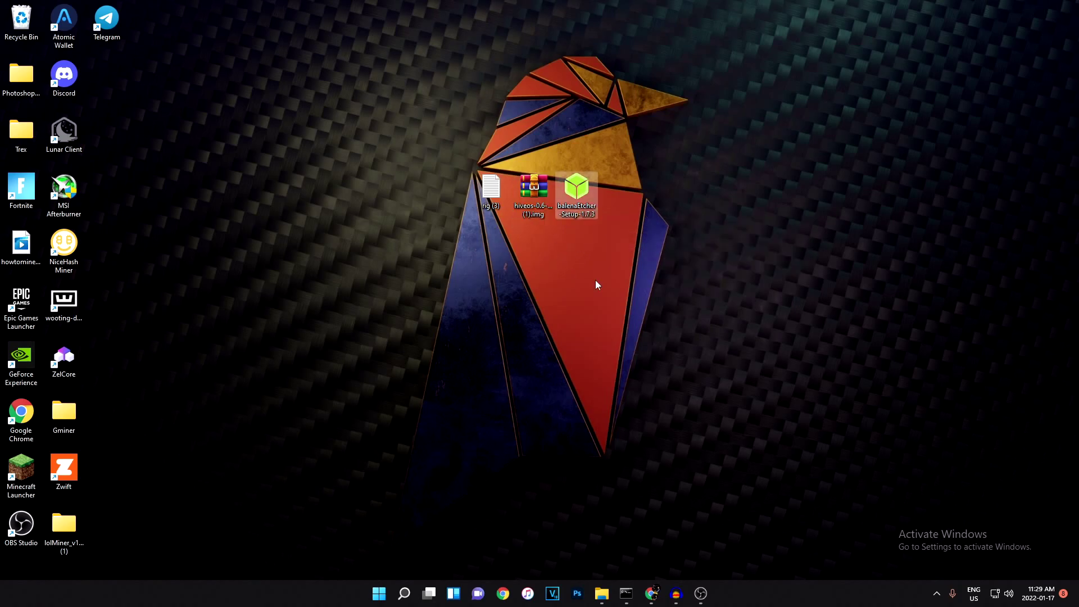
pyautogui.click(508, 230)
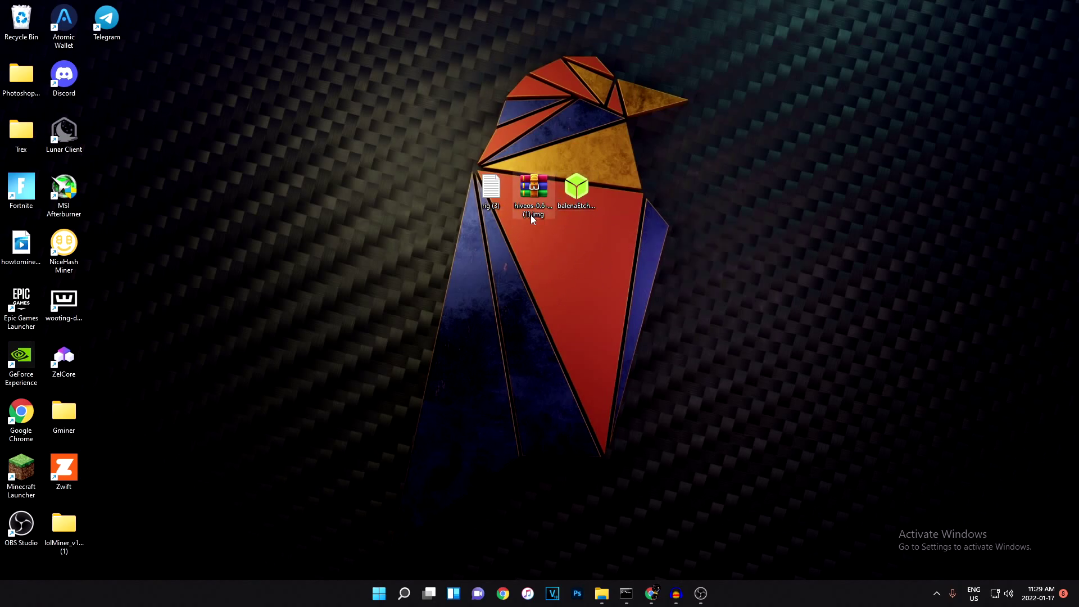
pyautogui.doubleClick(530, 214)
pyautogui.click(102, 89)
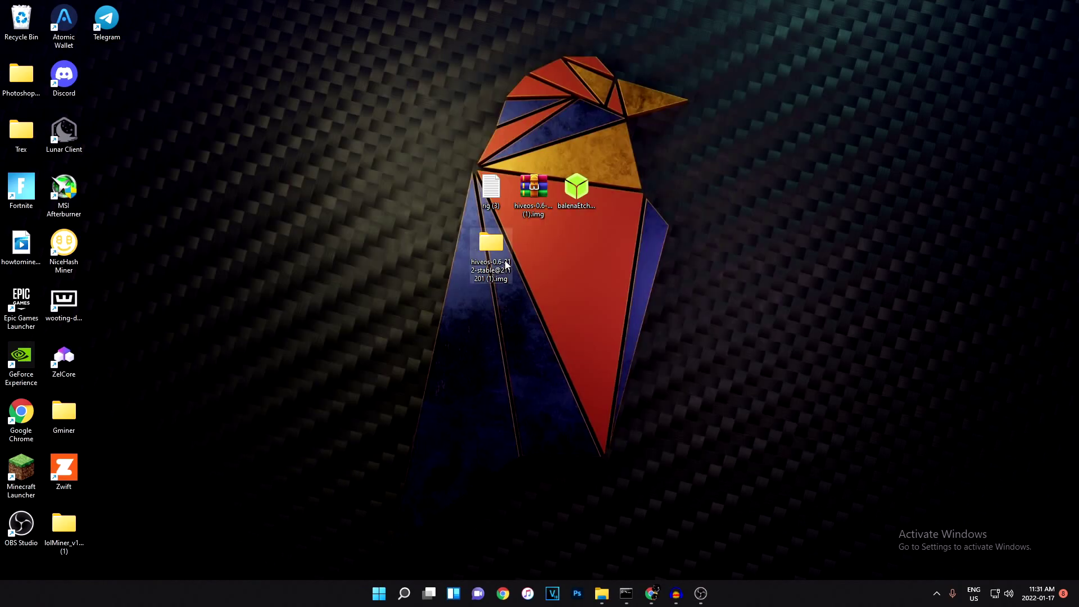
# Check the disc image file inside the extracted hiveos-0.6-212-stable folder and close the folder
pyautogui.doubleClick(513, 262)
pyautogui.click(689, 126)
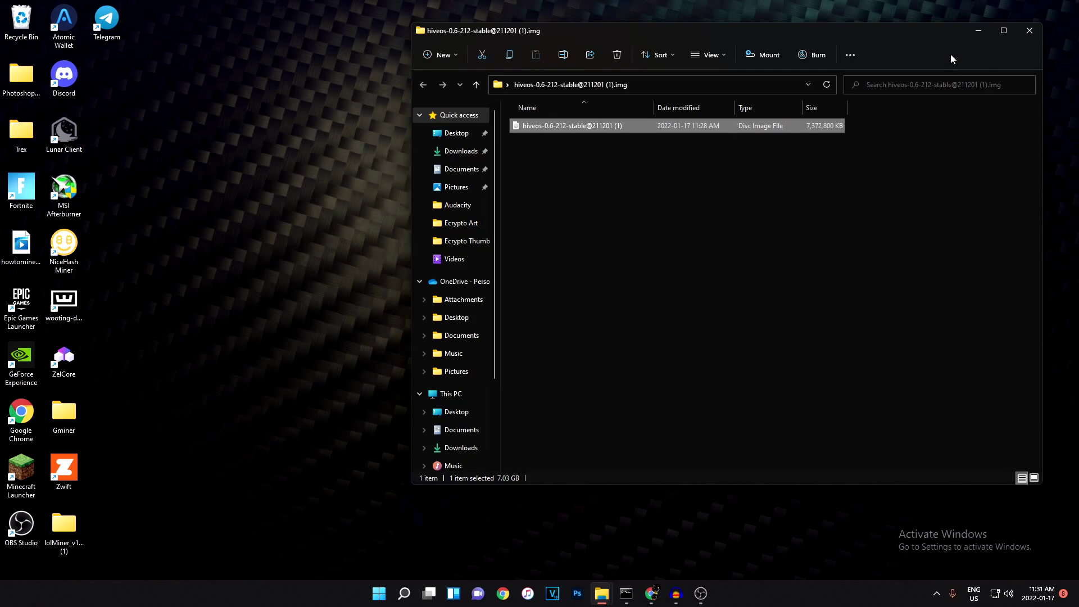
pyautogui.click(1019, 38)
# Launch balenaEtcher and choose the extracted hiveos-0.6-212-stable@211201 (1) disc image from the desktop as the file to flash
pyautogui.doubleClick(577, 194)
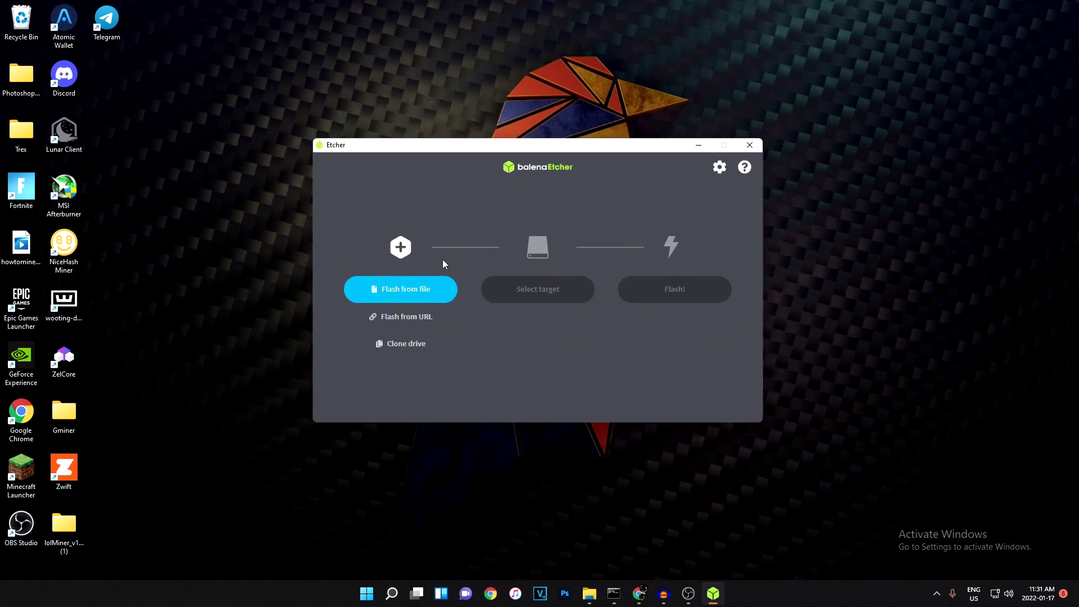
pyautogui.click(421, 298)
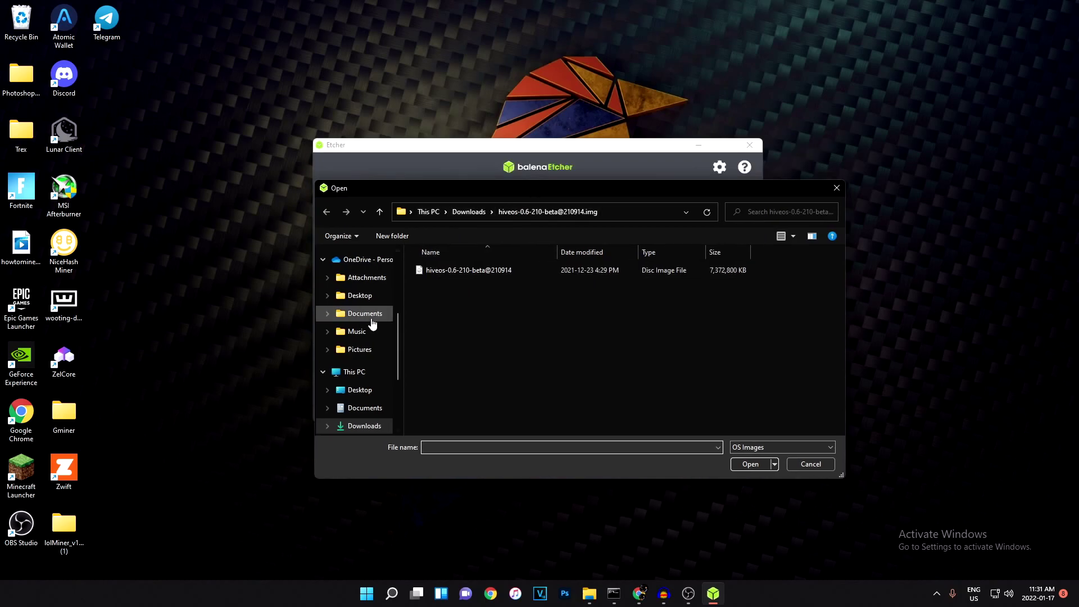
pyautogui.click(363, 295)
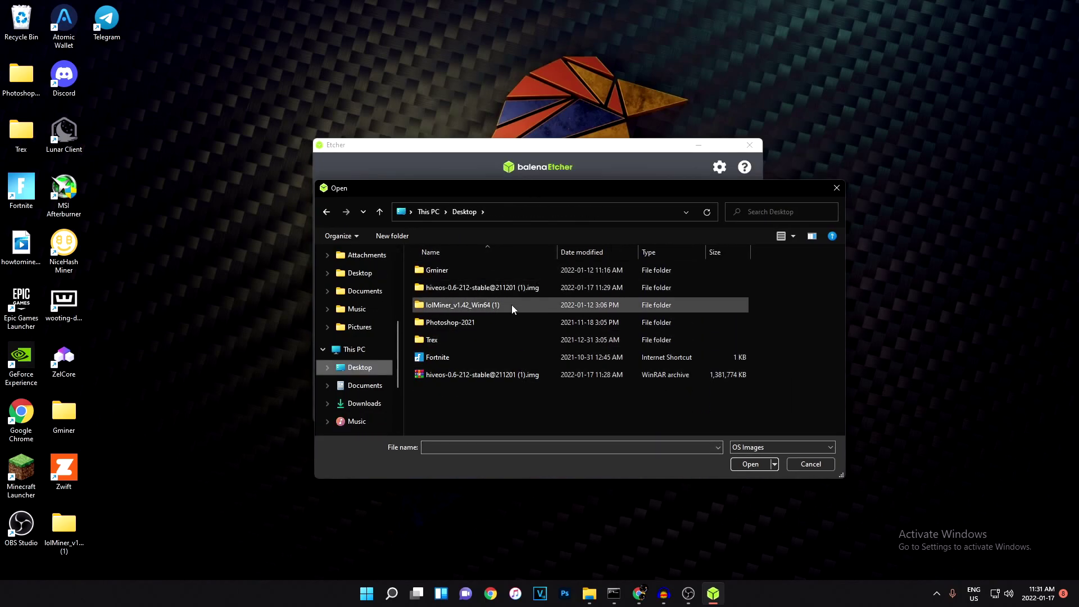
pyautogui.doubleClick(498, 288)
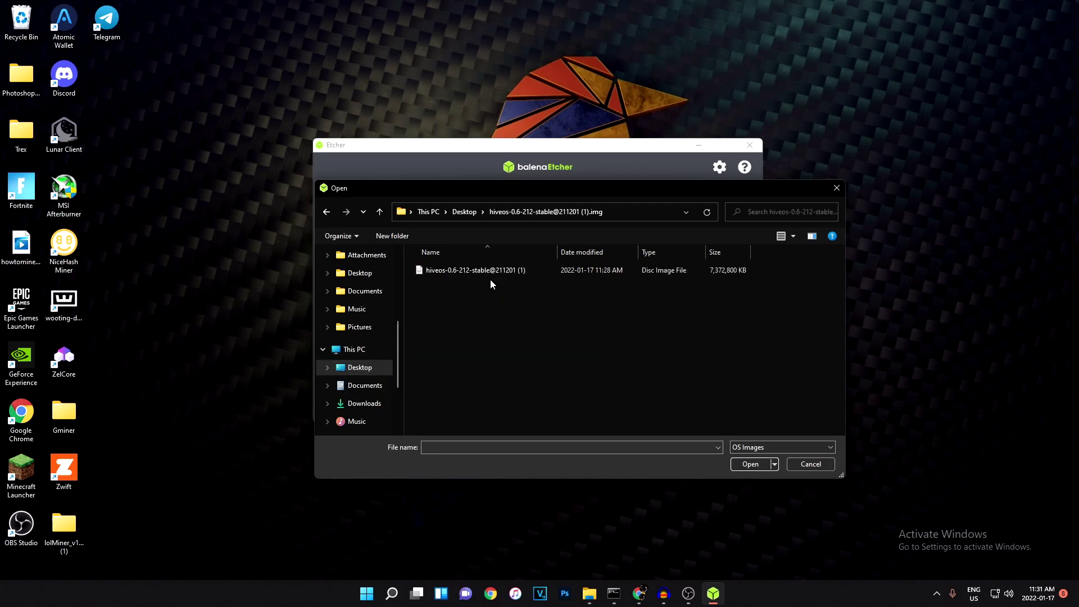
pyautogui.click(490, 275)
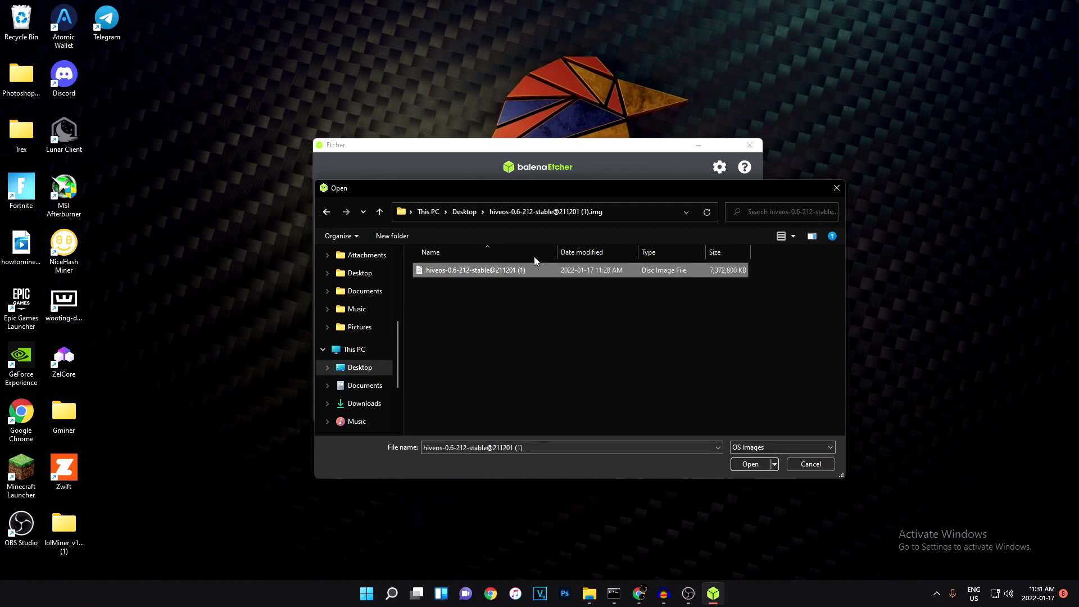
pyautogui.click(750, 465)
# Show the hidden drives and select the KINGSTON SV200S3256G 256 GB drive as the flash target
pyautogui.click(524, 294)
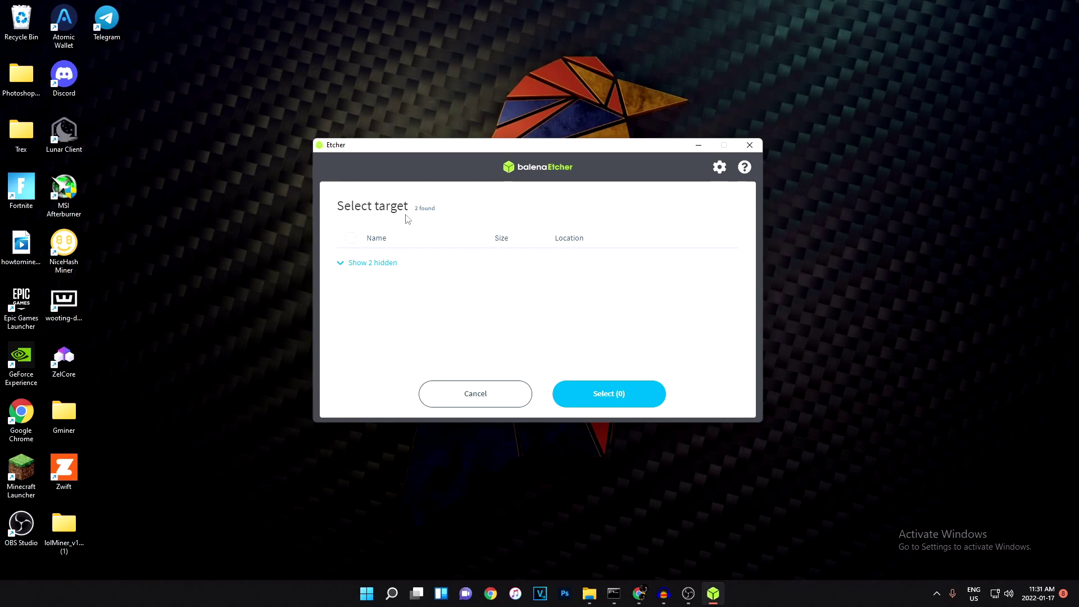
pyautogui.click(383, 263)
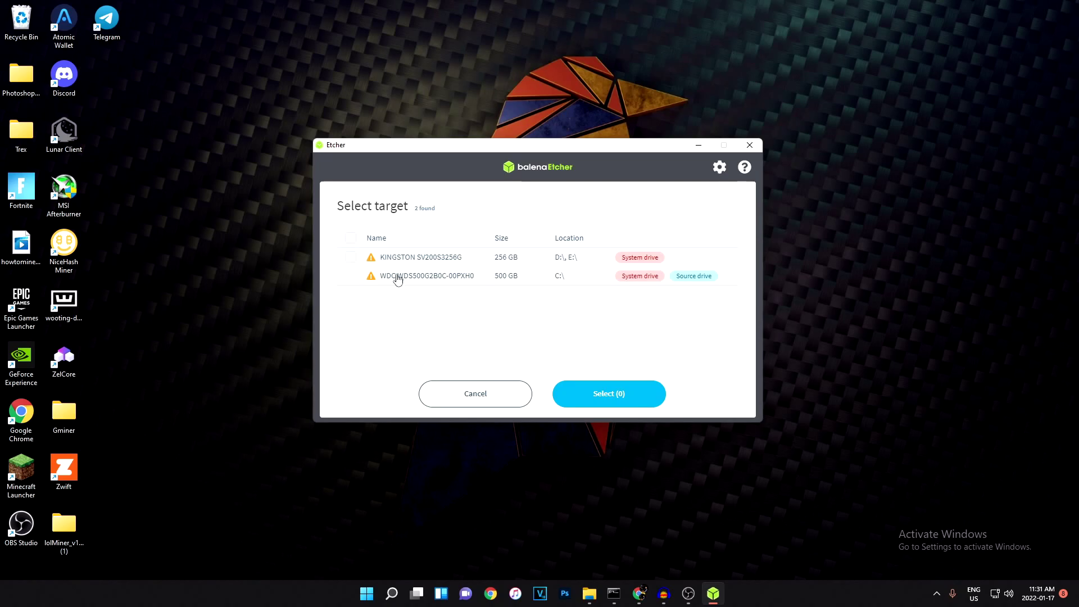
pyautogui.click(466, 260)
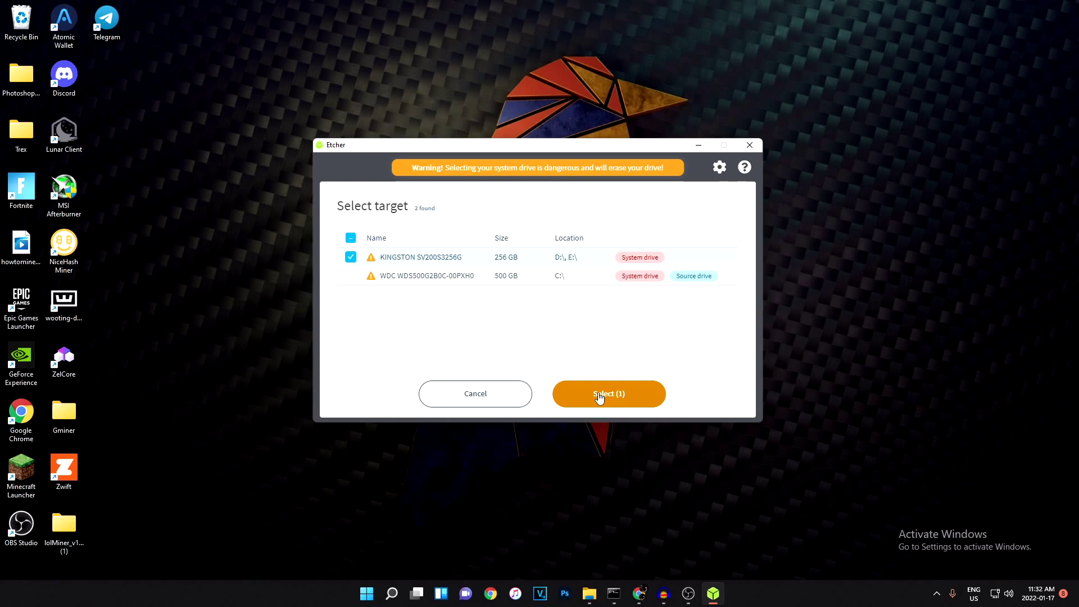
pyautogui.click(574, 399)
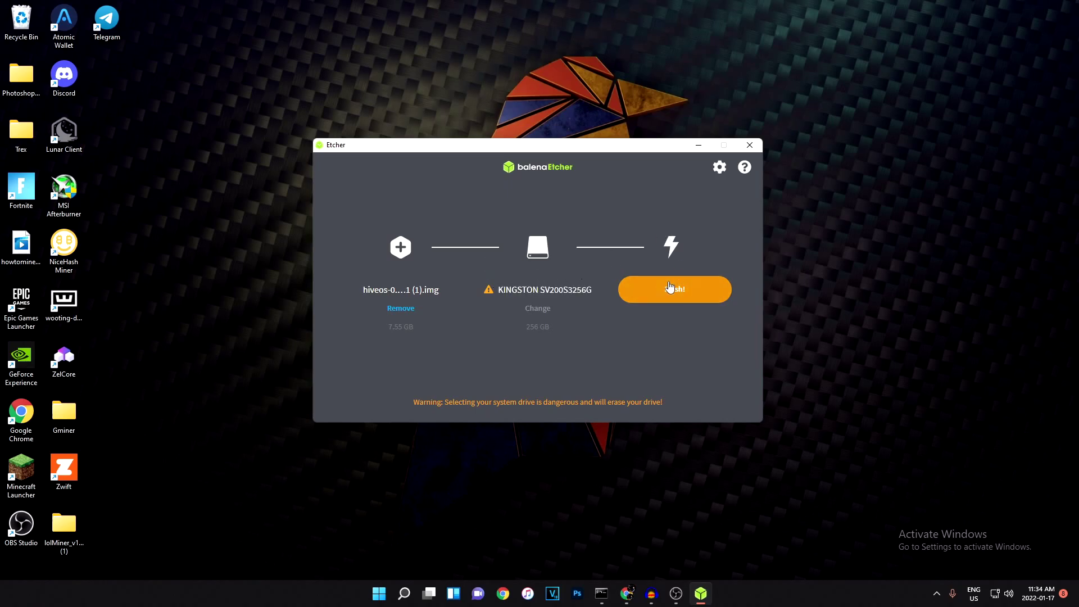
pyautogui.click(685, 295)
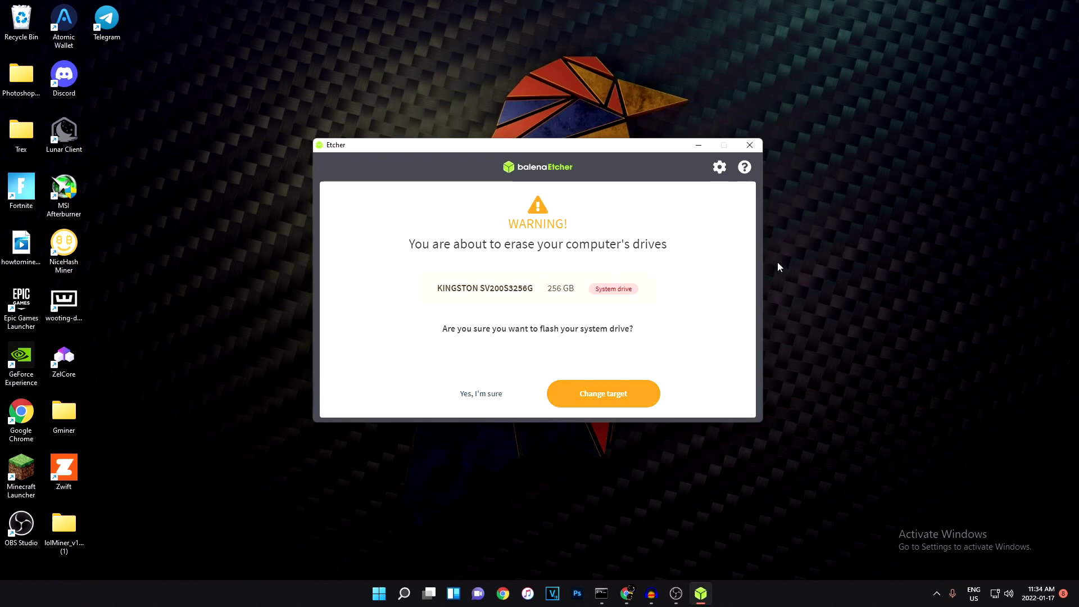
pyautogui.click(589, 399)
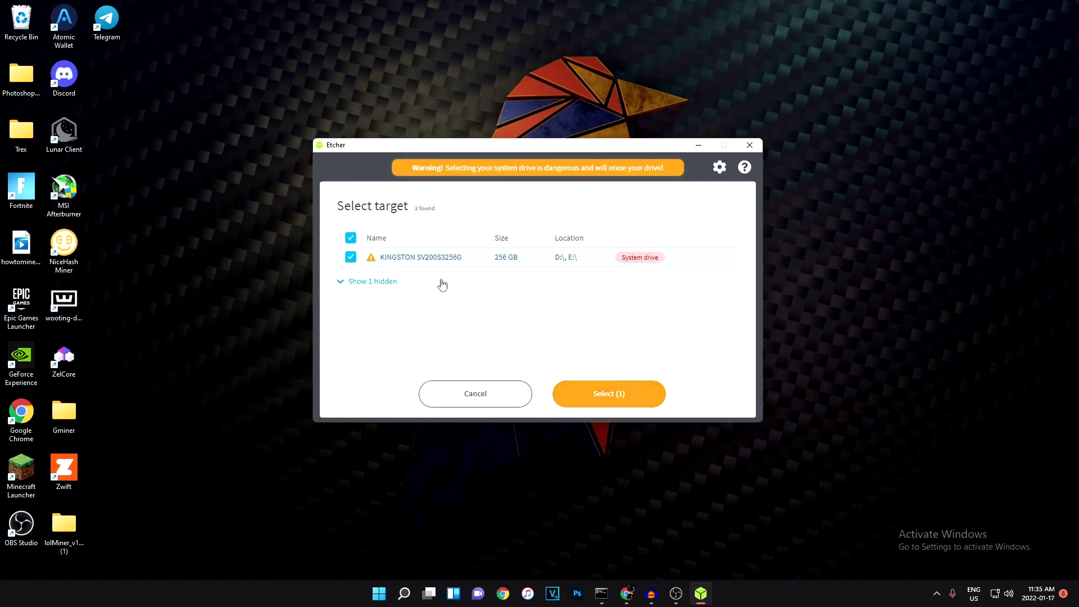
pyautogui.click(602, 400)
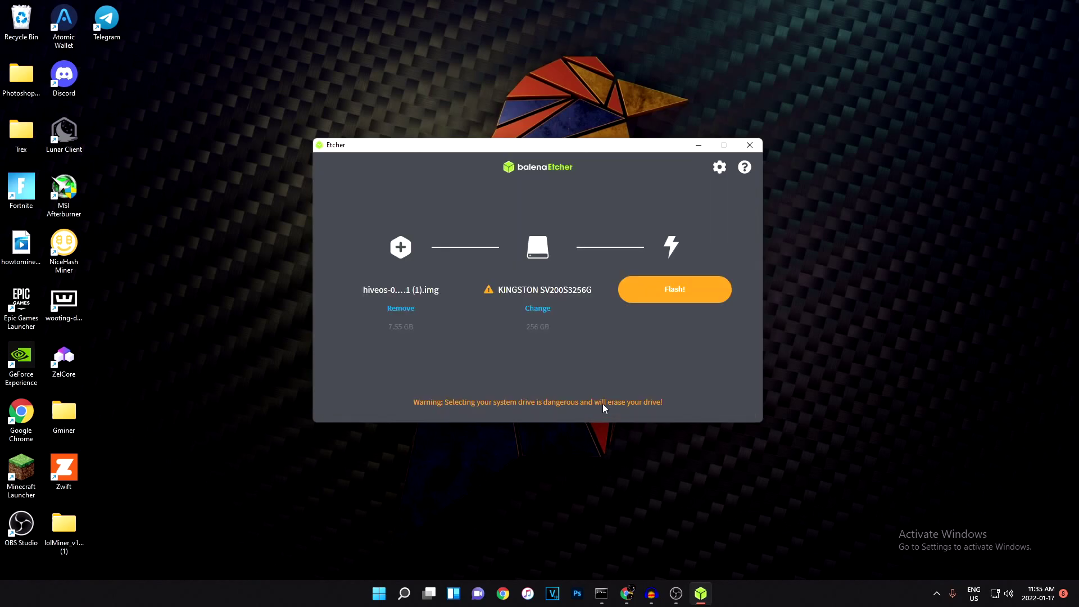
# Flash the Hive OS image to the KINGSTON SV200S3256G drive and confirm erasing that system drive
pyautogui.click(672, 298)
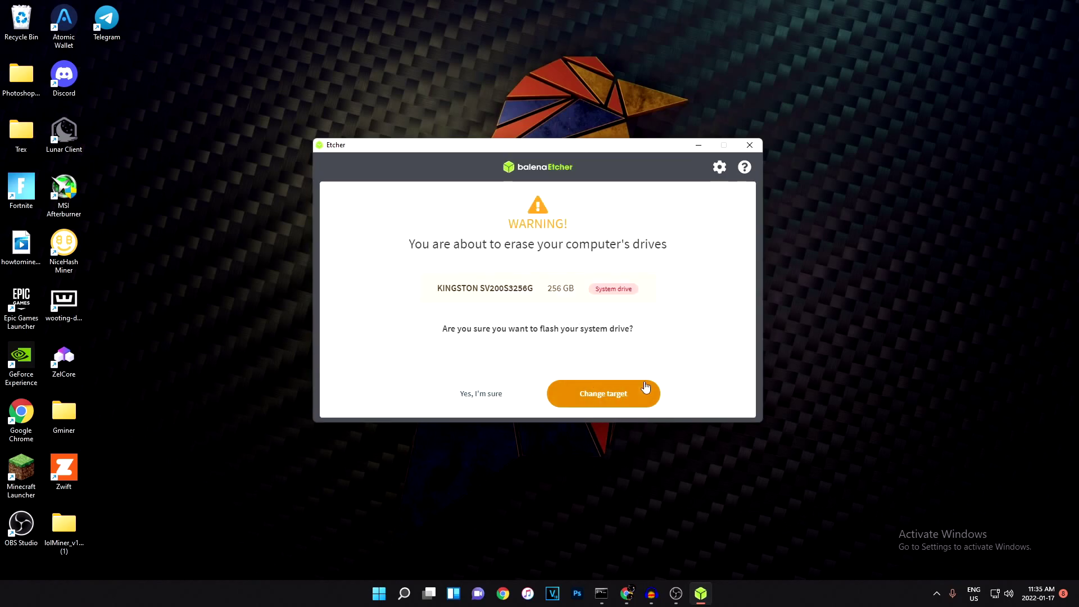
pyautogui.click(481, 394)
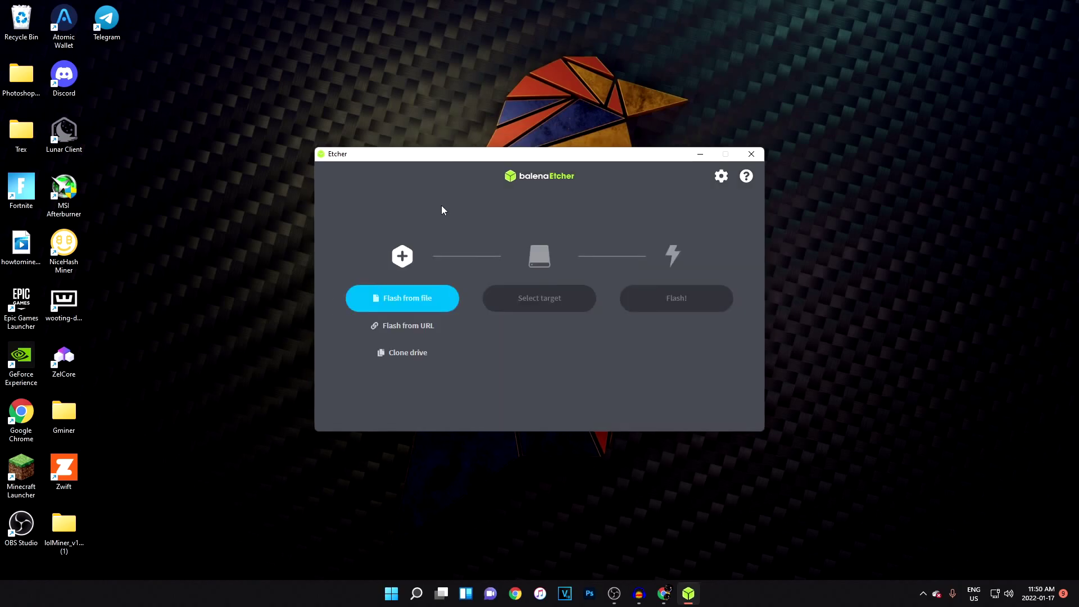
pyautogui.moveTo(468, 158); pyautogui.dragTo(507, 150)
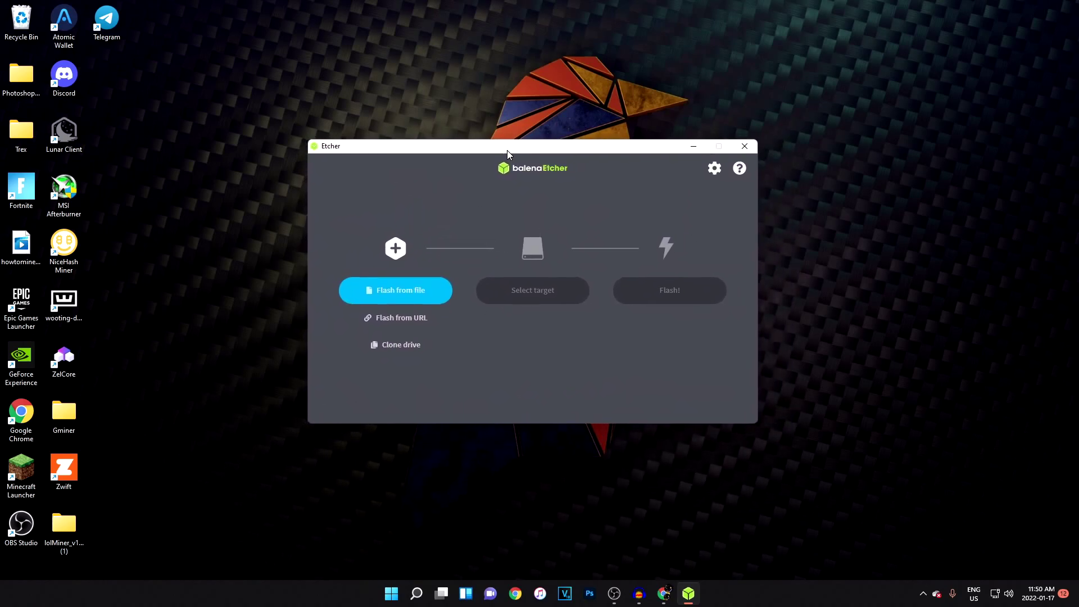
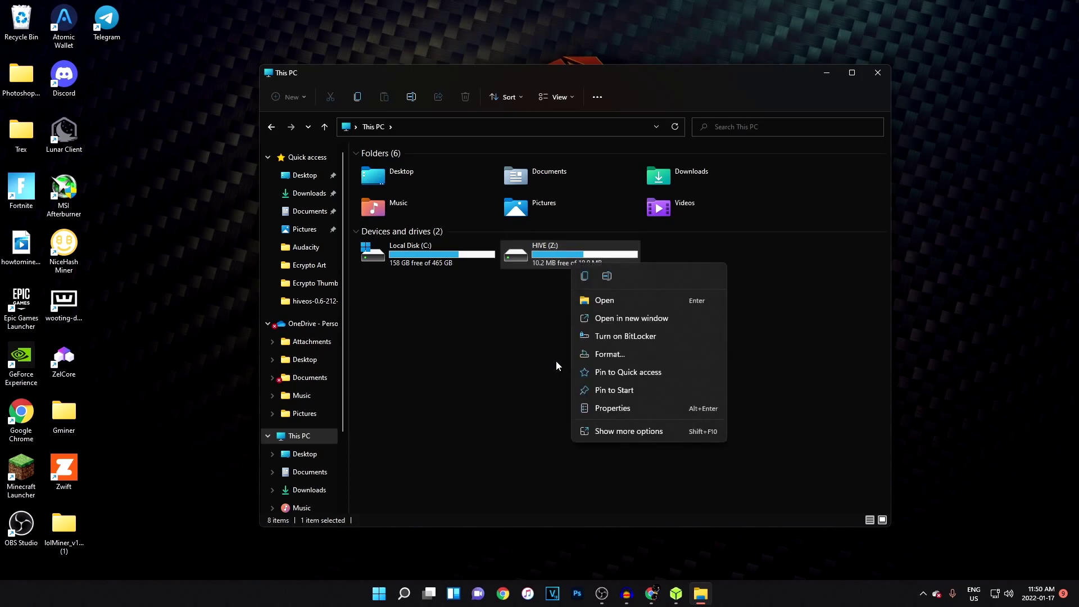
# Search Windows for the disk partitioning tool and open Disk Management
pyautogui.write('partit')
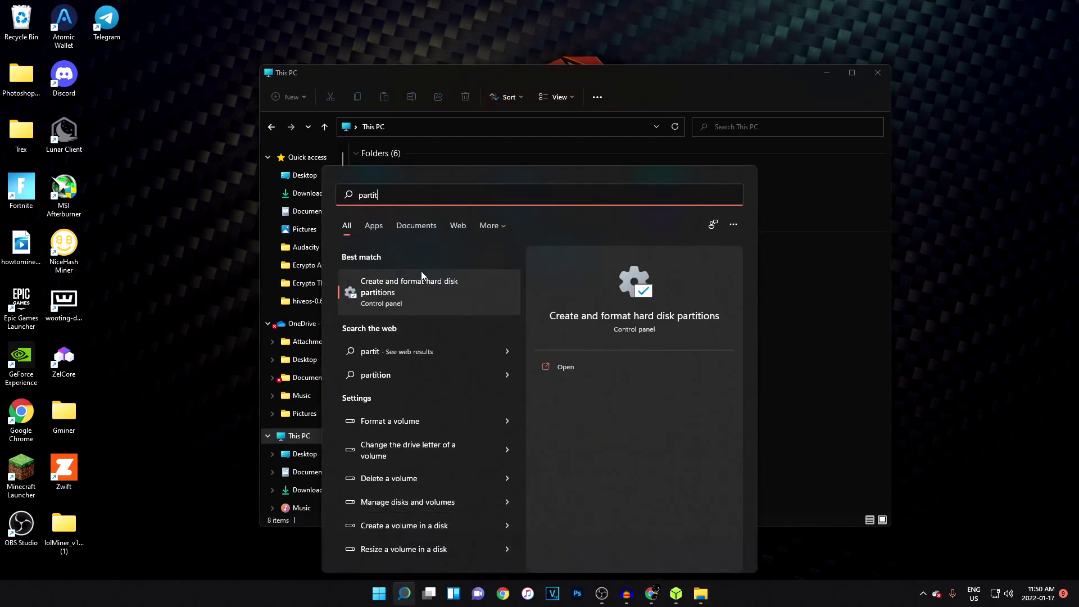
pyautogui.click(409, 286)
pyautogui.moveTo(231, 72); pyautogui.dragTo(498, 114)
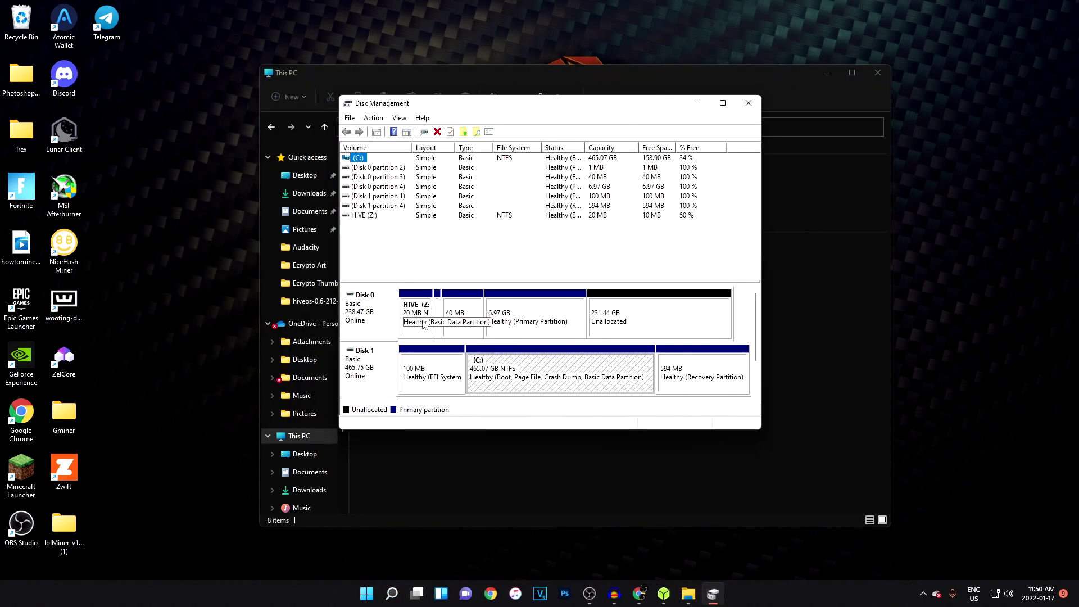
# Try assigning drive letter Z to the HIVE partition on Disk 0, and close Disk Management
pyautogui.rightClick(422, 310)
pyautogui.click(454, 371)
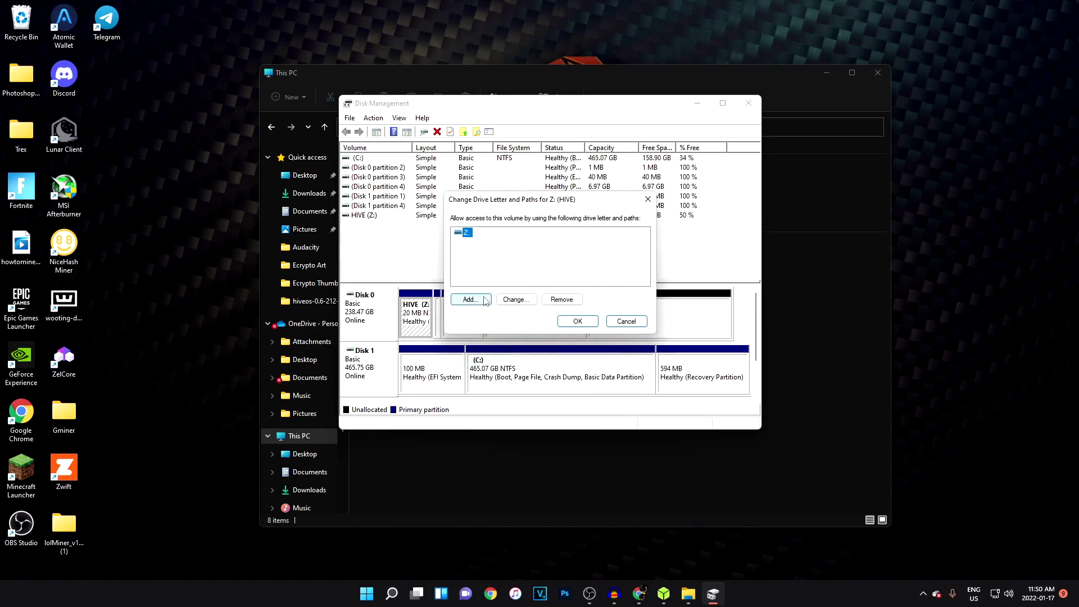
pyautogui.click(516, 299)
pyautogui.click(636, 250)
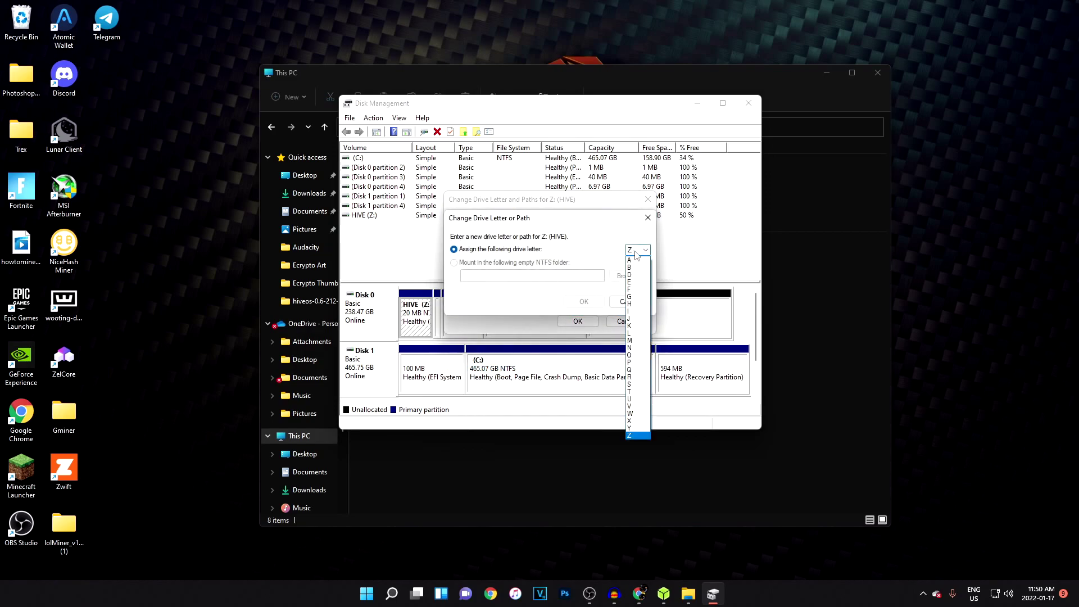
pyautogui.click(639, 436)
pyautogui.click(628, 302)
pyautogui.click(590, 325)
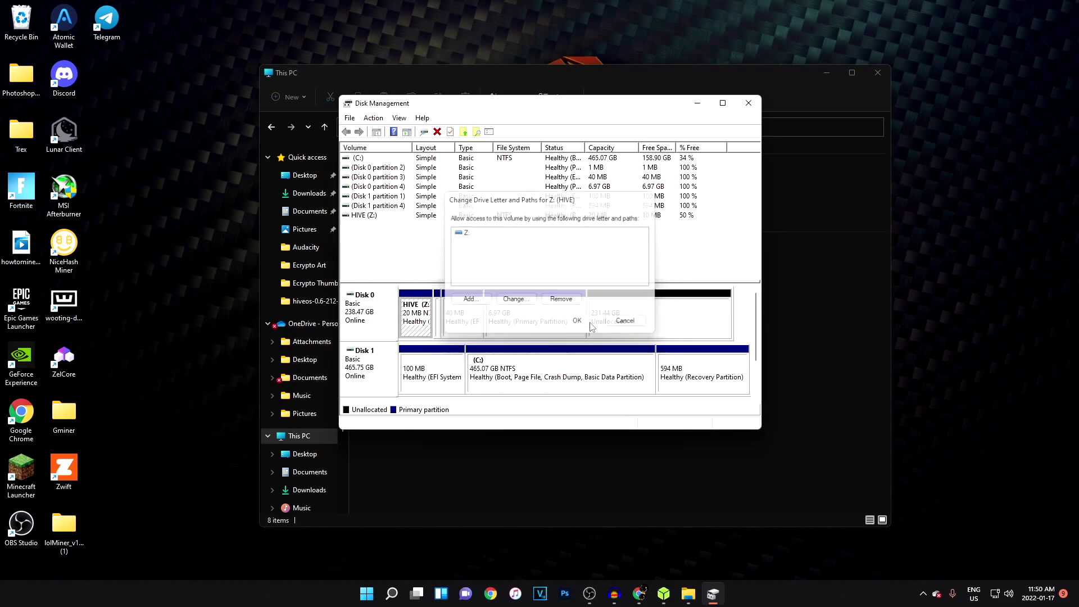
pyautogui.click(748, 103)
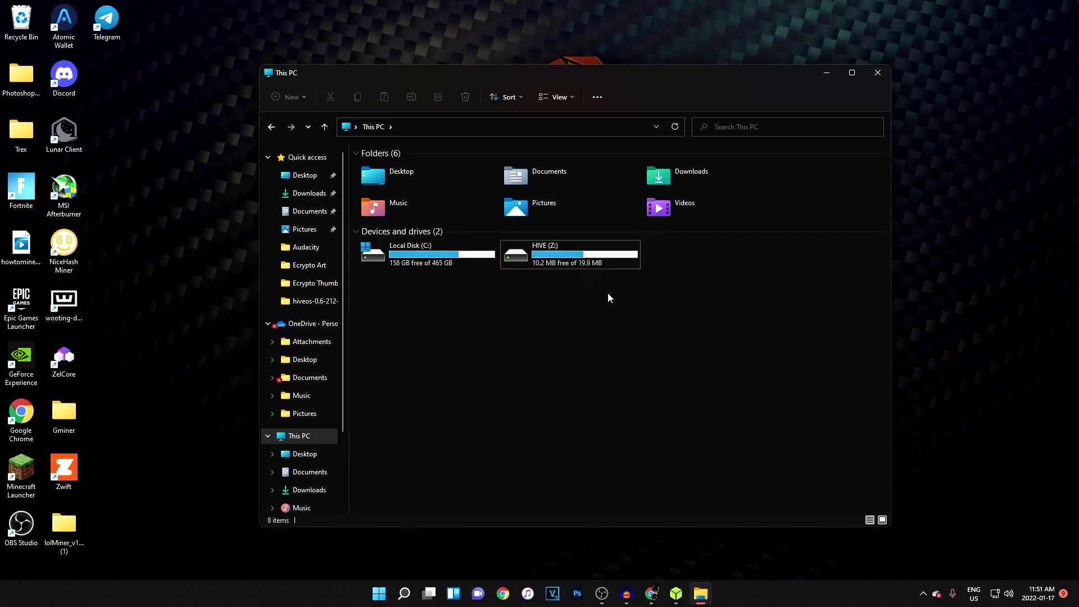
# Refresh the This PC view and open the HIVE (Z:) drive
pyautogui.click(675, 126)
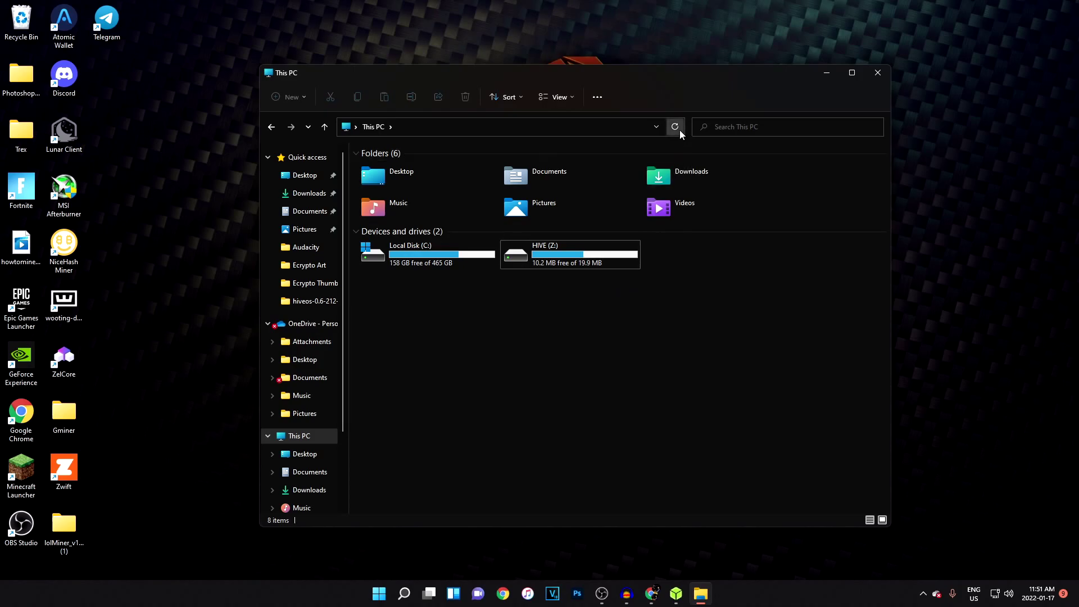
pyautogui.doubleClick(621, 257)
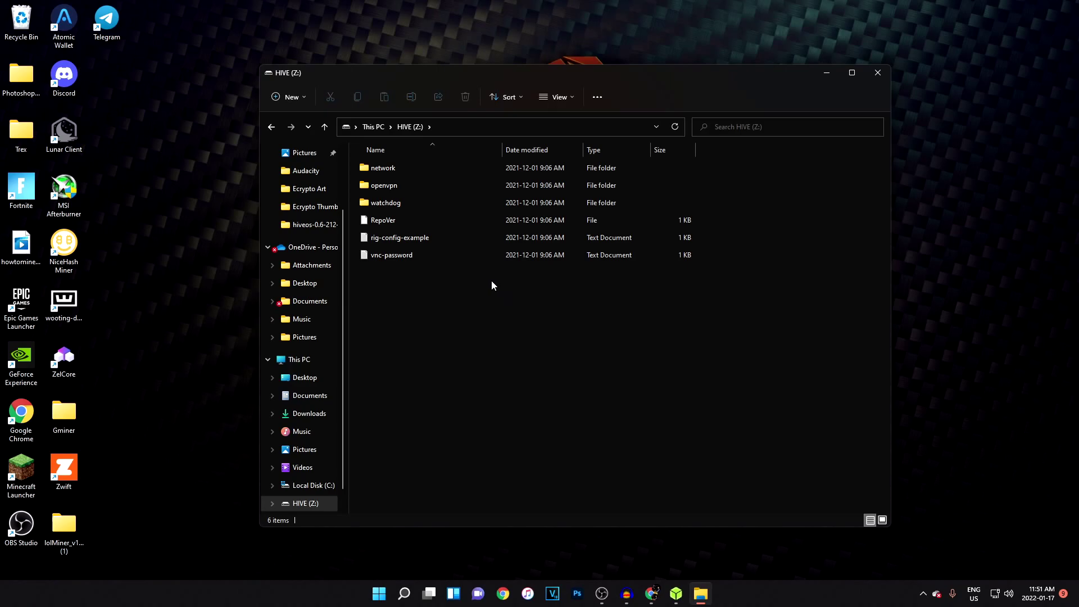
pyautogui.moveTo(513, 66); pyautogui.dragTo(562, 69)
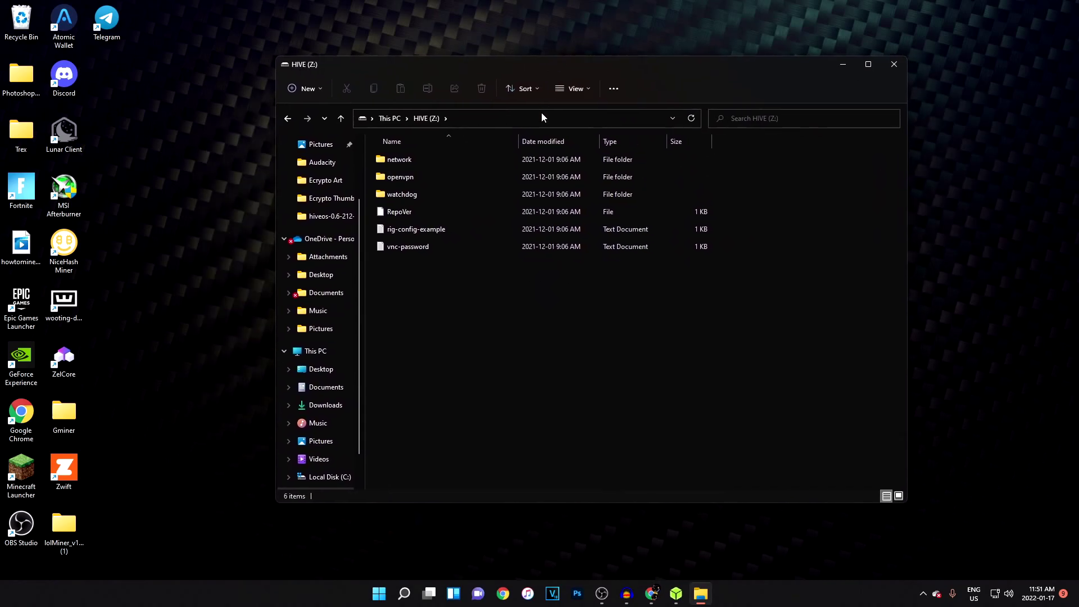
# Copy the rig (3) configuration file from the desktop into the root of the HIVE (Z:) drive
pyautogui.moveTo(791, 75); pyautogui.dragTo(852, 267)
pyautogui.click(690, 146)
pyautogui.moveTo(686, 263); pyautogui.dragTo(789, 282)
pyautogui.moveTo(490, 191); pyautogui.dragTo(362, 135)
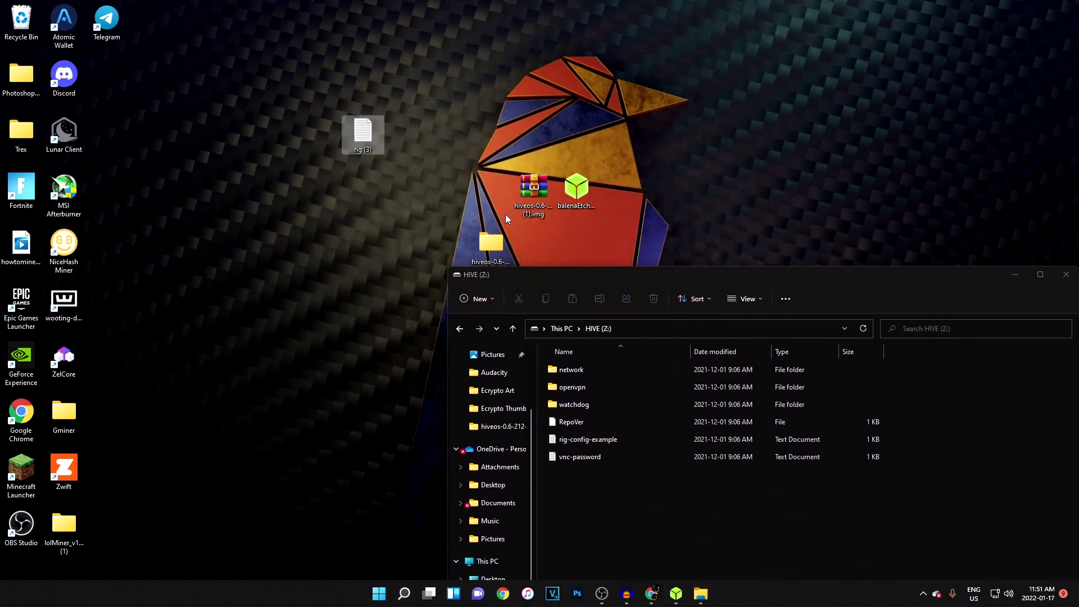
pyautogui.moveTo(556, 270); pyautogui.dragTo(536, 110)
pyautogui.moveTo(363, 132); pyautogui.dragTo(590, 312)
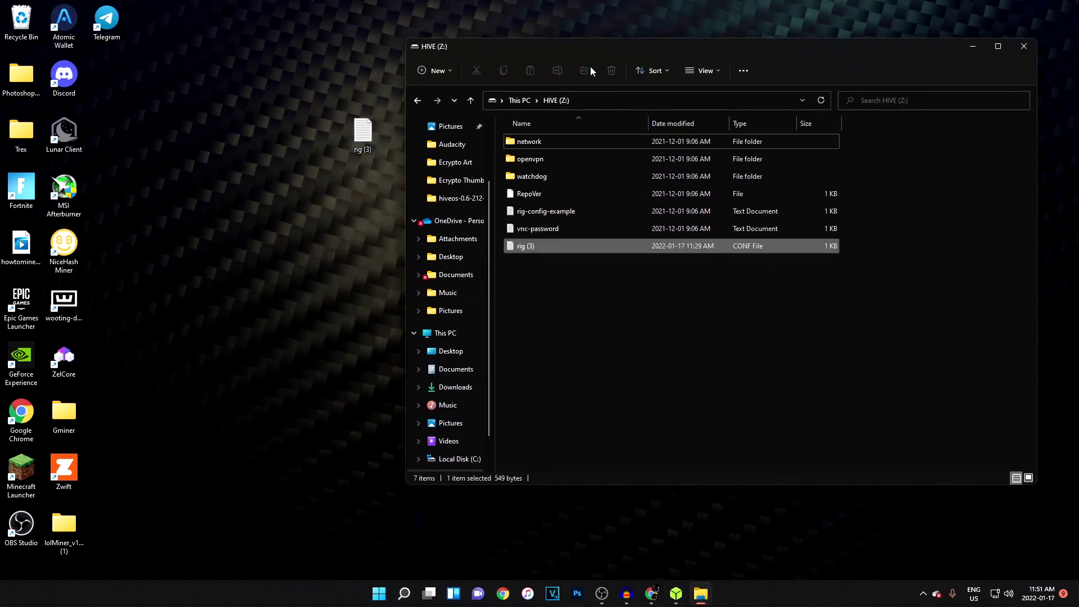
pyautogui.moveTo(610, 112); pyautogui.dragTo(421, 56)
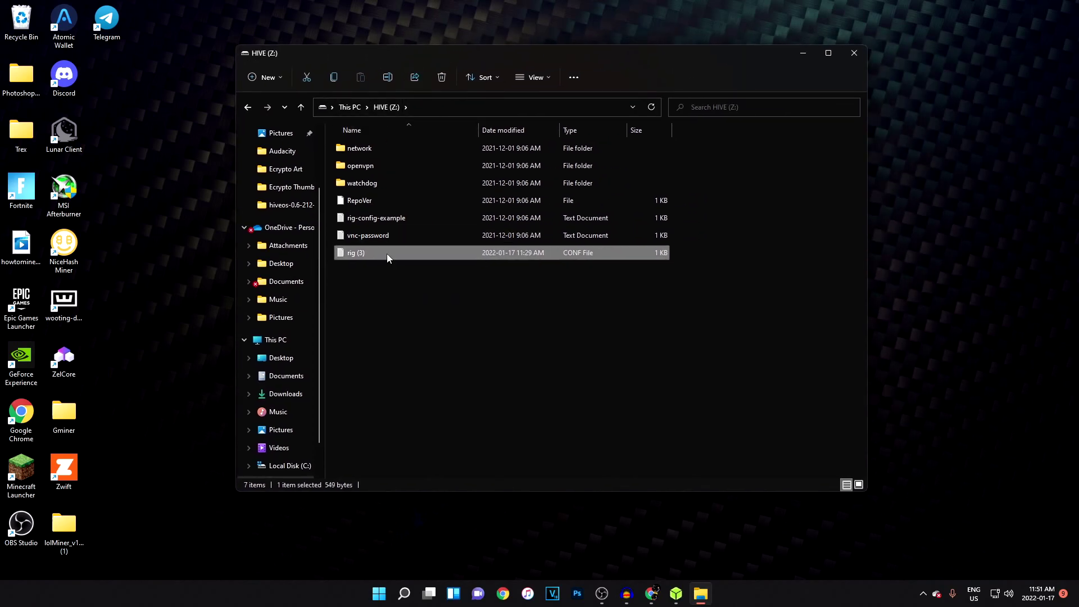
# Rename the copied rig (3) file on the HIVE drive to rig
pyautogui.rightClick(359, 256)
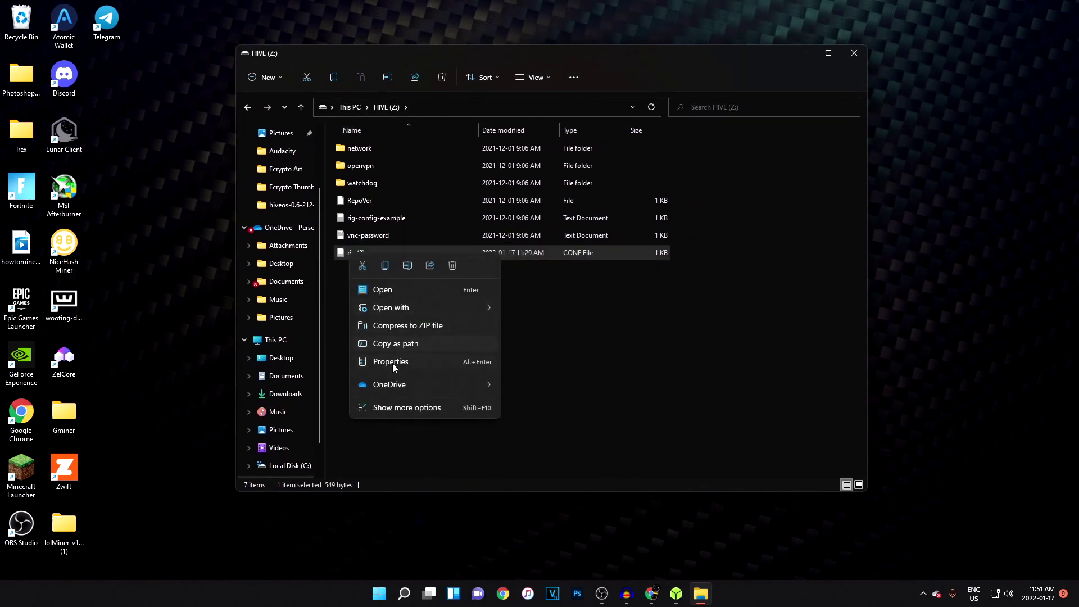
pyautogui.click(400, 407)
pyautogui.click(441, 375)
pyautogui.click(382, 253)
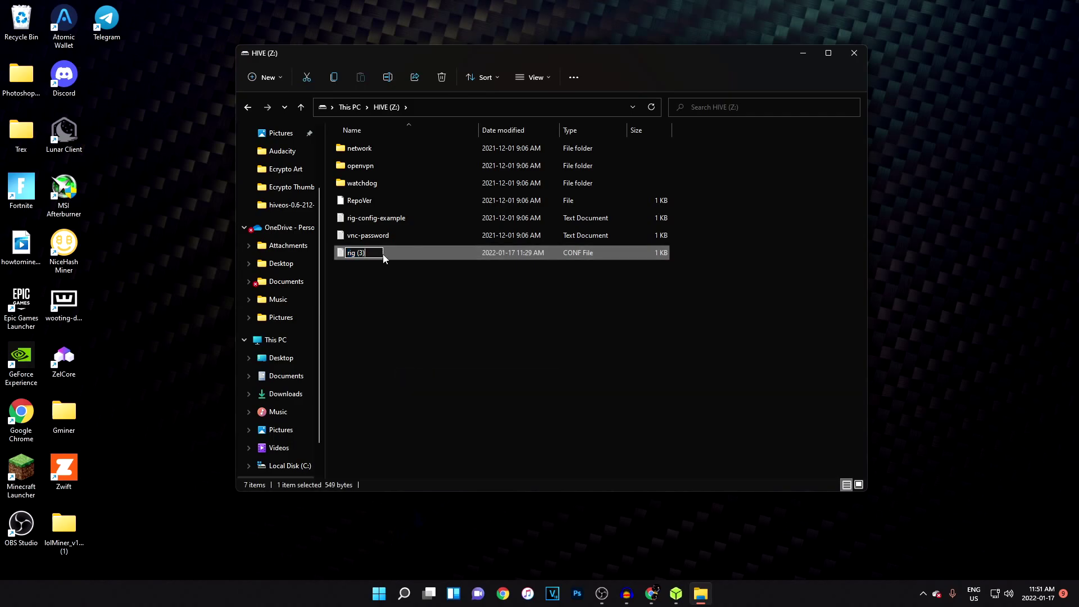
pyautogui.press('BackSpace')
pyautogui.press('BackSpace')
pyautogui.press('BackSpace')
pyautogui.press('BackSpace')
pyautogui.press('Return')
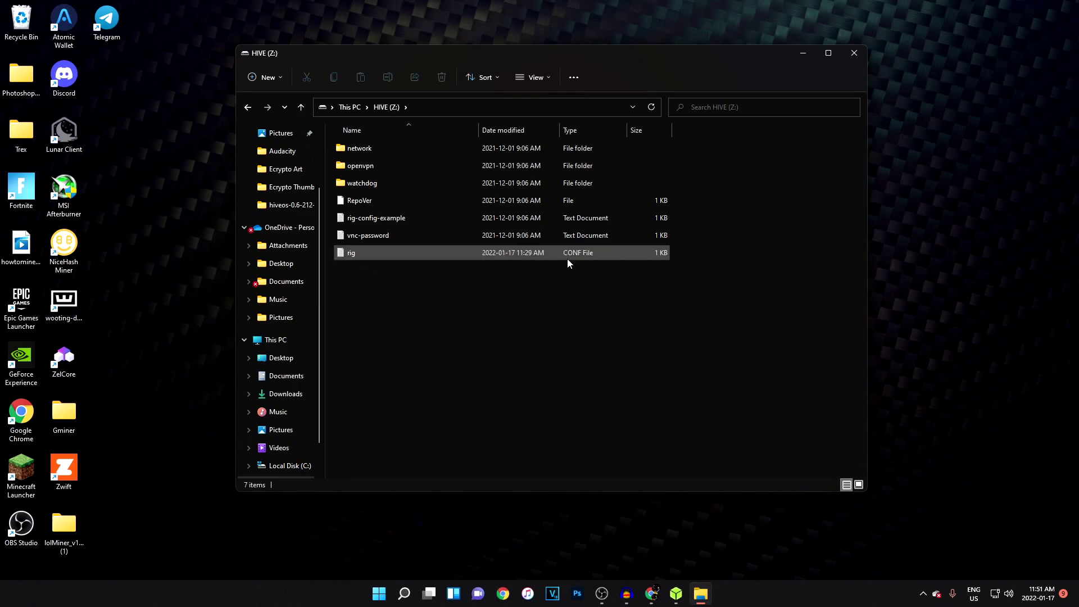
# Check the contents of the rig configuration file in Notepad, and close both it and the HIVE drive window
pyautogui.doubleClick(380, 253)
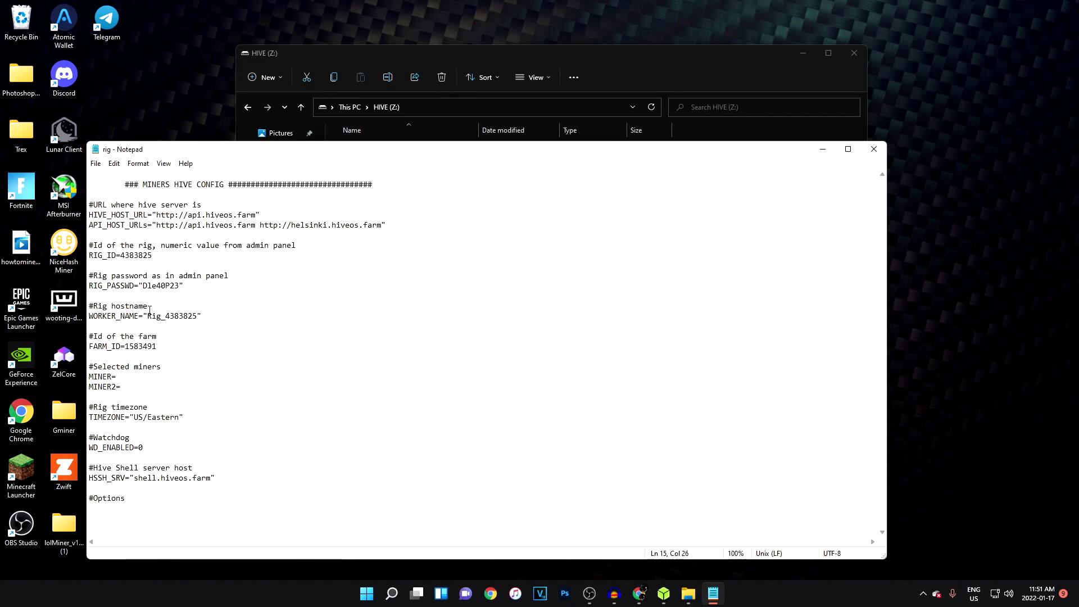
pyautogui.click(848, 149)
pyautogui.hotkey('alt', 'F4')
pyautogui.click(549, 330)
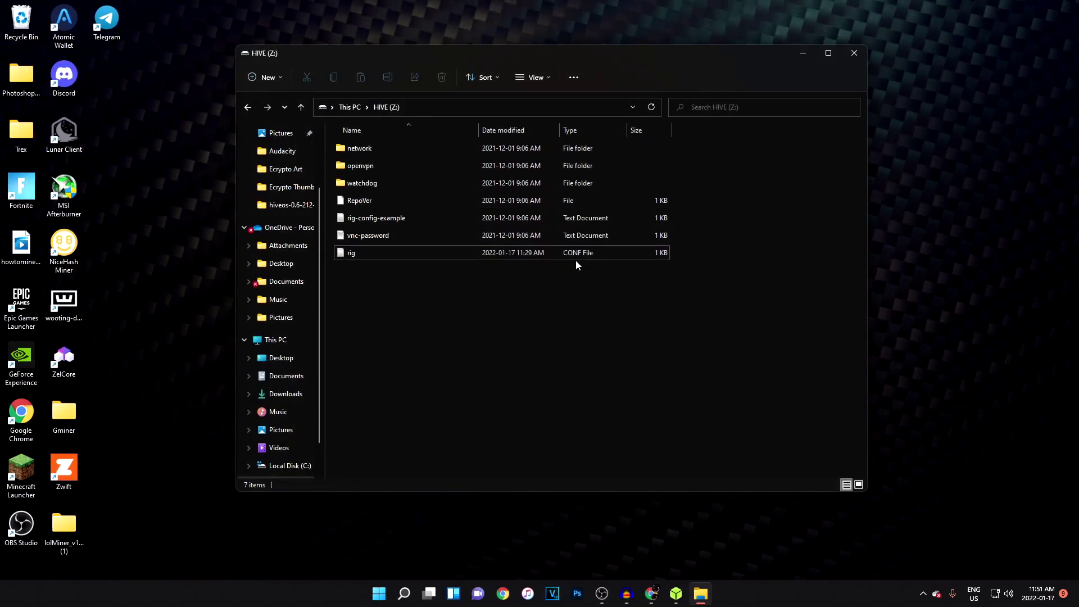
pyautogui.click(845, 55)
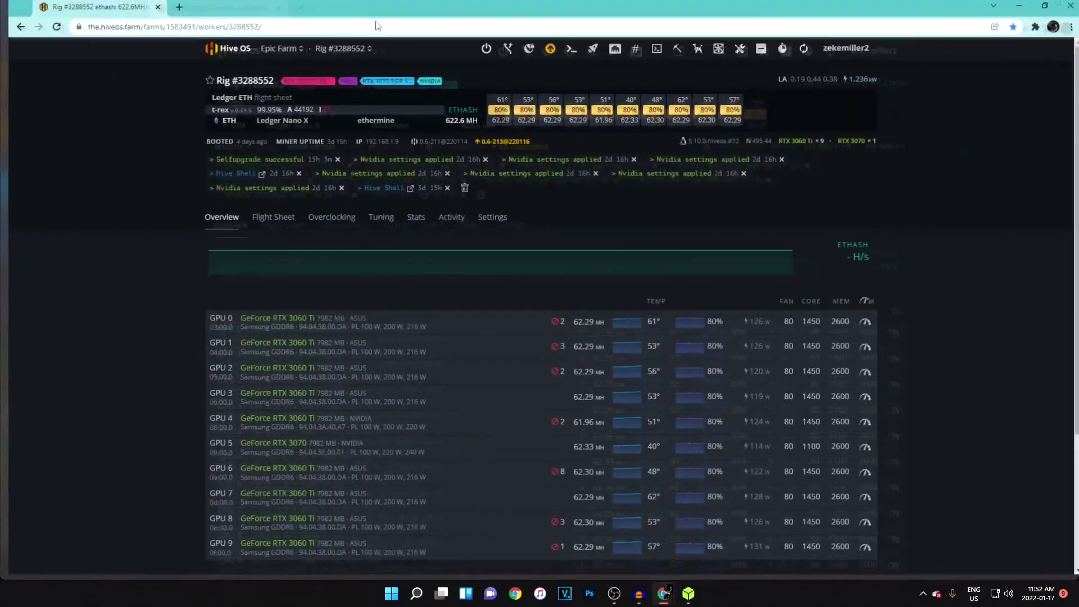
# Switch to Hive OS in the browser, view the new rig's page from the Epic Farm workers list and return to the list
pyautogui.click(224, 51)
pyautogui.click(298, 213)
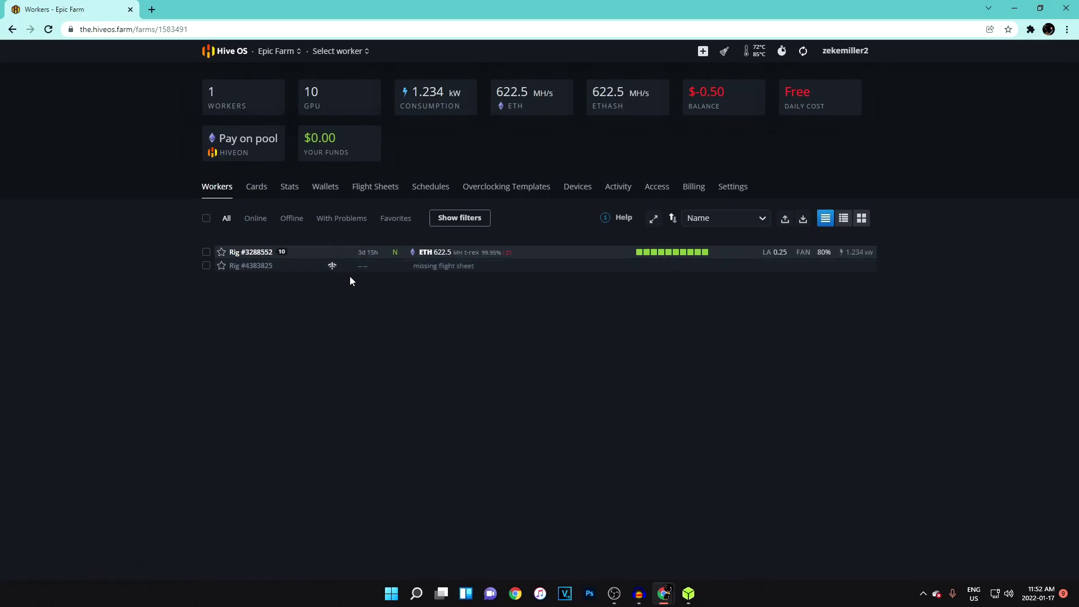
pyautogui.click(259, 271)
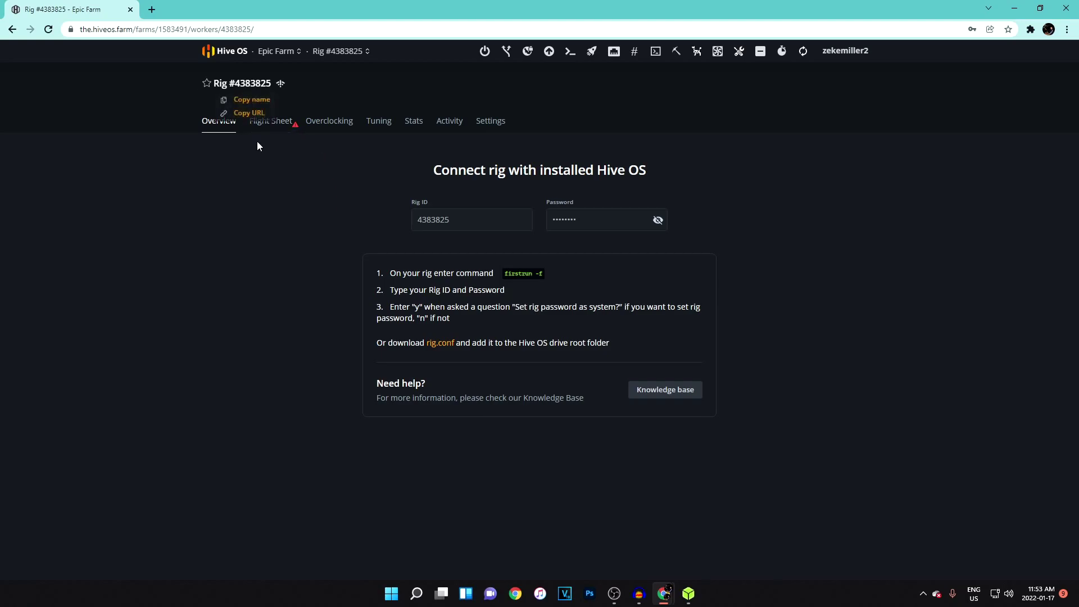
pyautogui.click(11, 30)
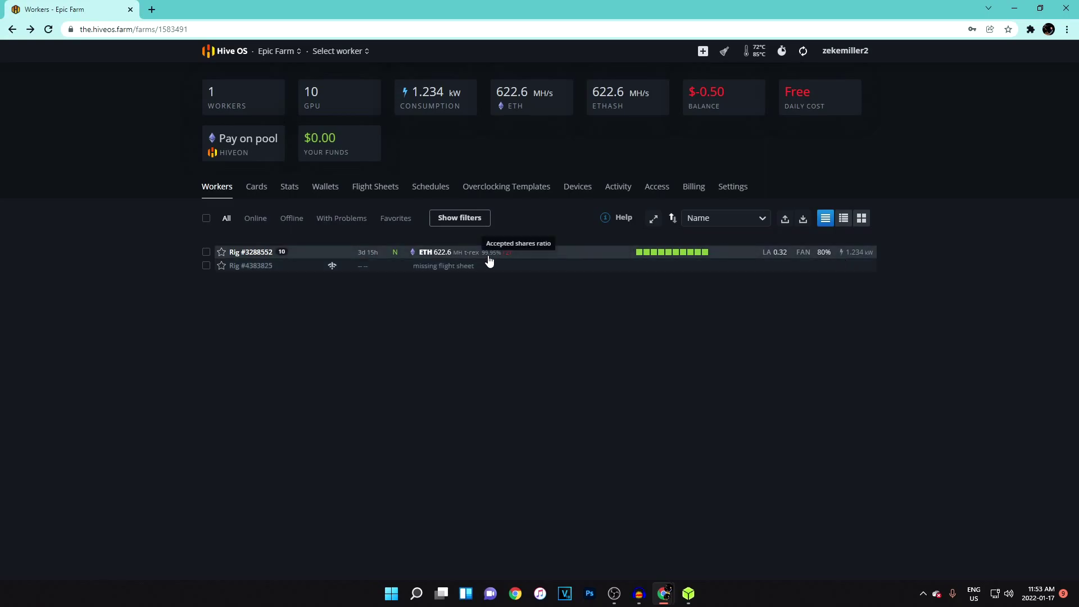
# Open the active ETH mining rig and examine its GPU hashrates, temperatures, fan speeds and power figures
pyautogui.click(247, 252)
pyautogui.scroll(-1, 103, 305)
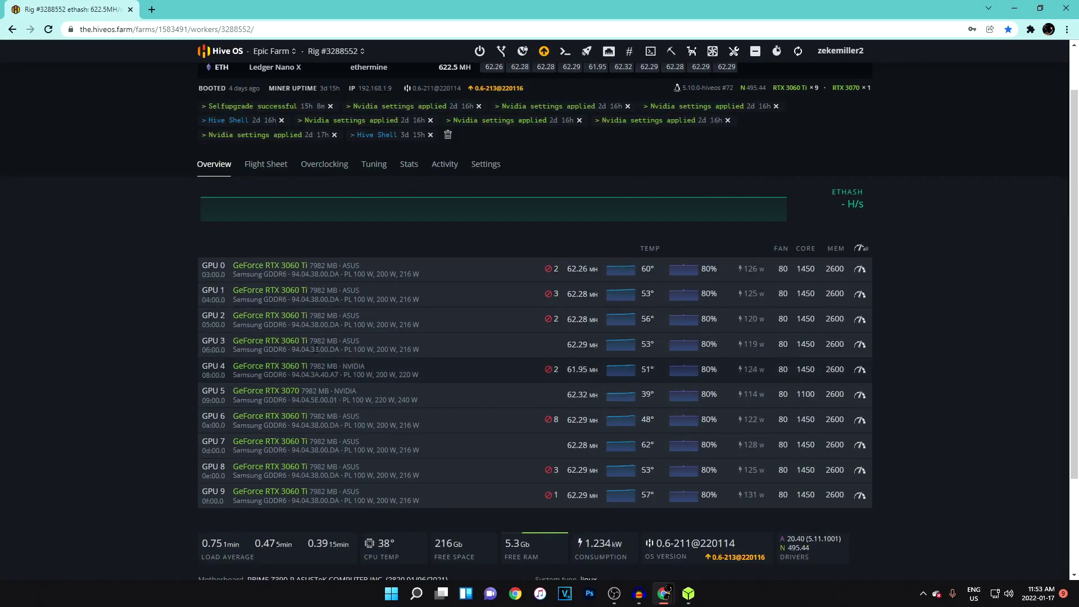
pyautogui.scroll(1, 140, 311)
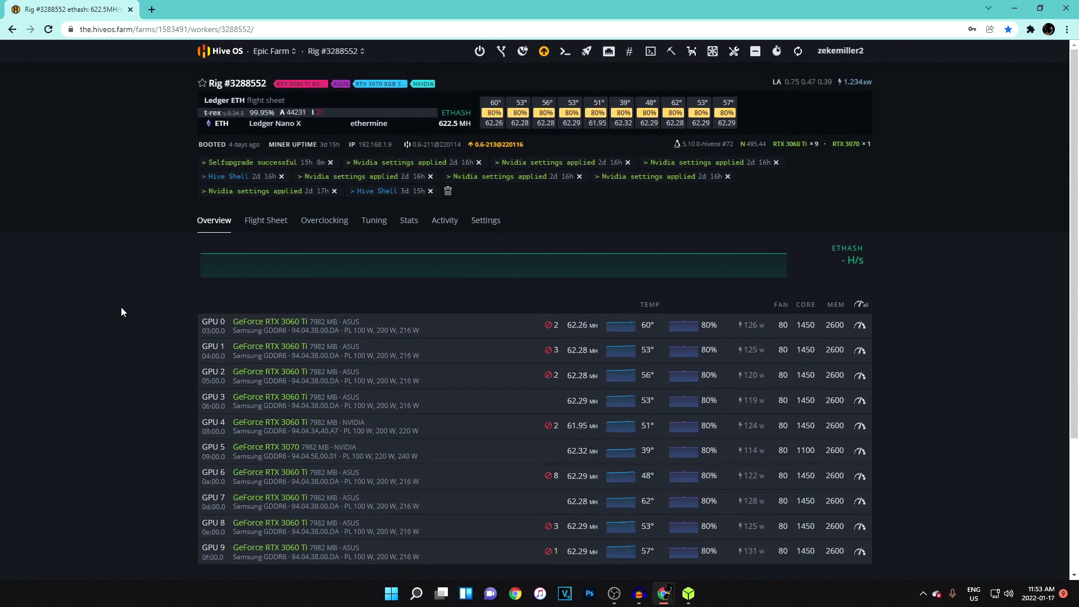
pyautogui.scroll(-3, 173, 312)
pyautogui.scroll(2, 179, 316)
pyautogui.scroll(-1, 201, 285)
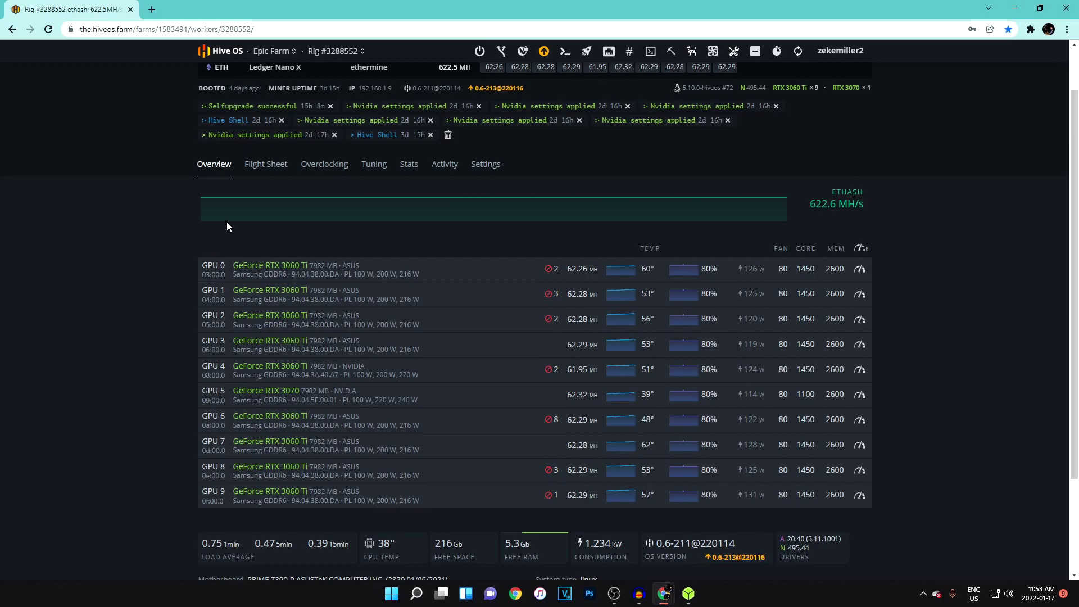
# Show the rig's flight sheets and go to the Epic Farm page for managing flight sheets
pyautogui.click(281, 174)
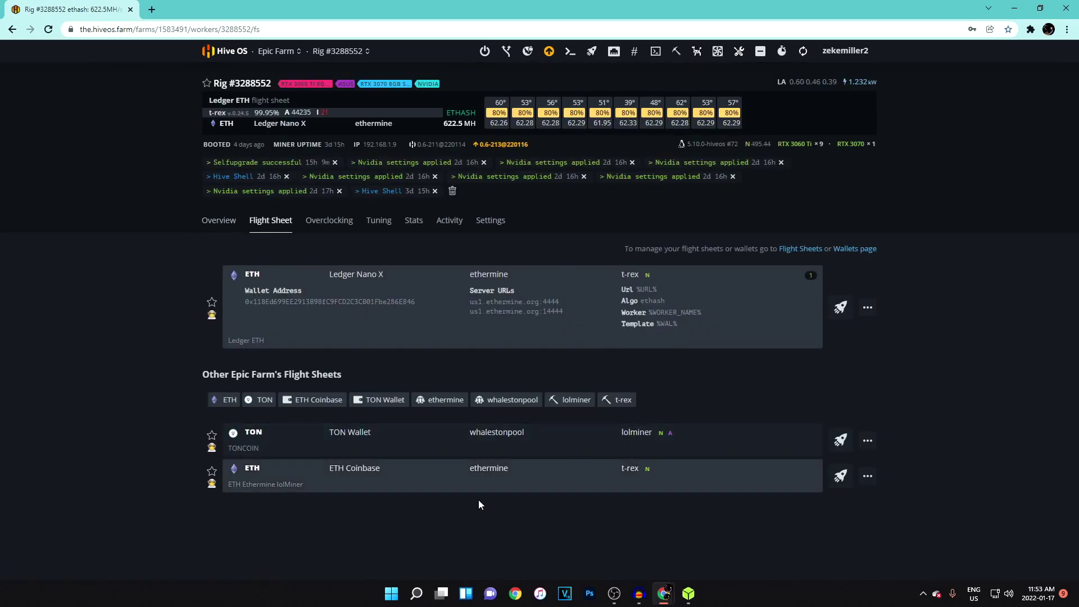
pyautogui.moveTo(628, 244); pyautogui.dragTo(965, 254)
pyautogui.click(964, 254)
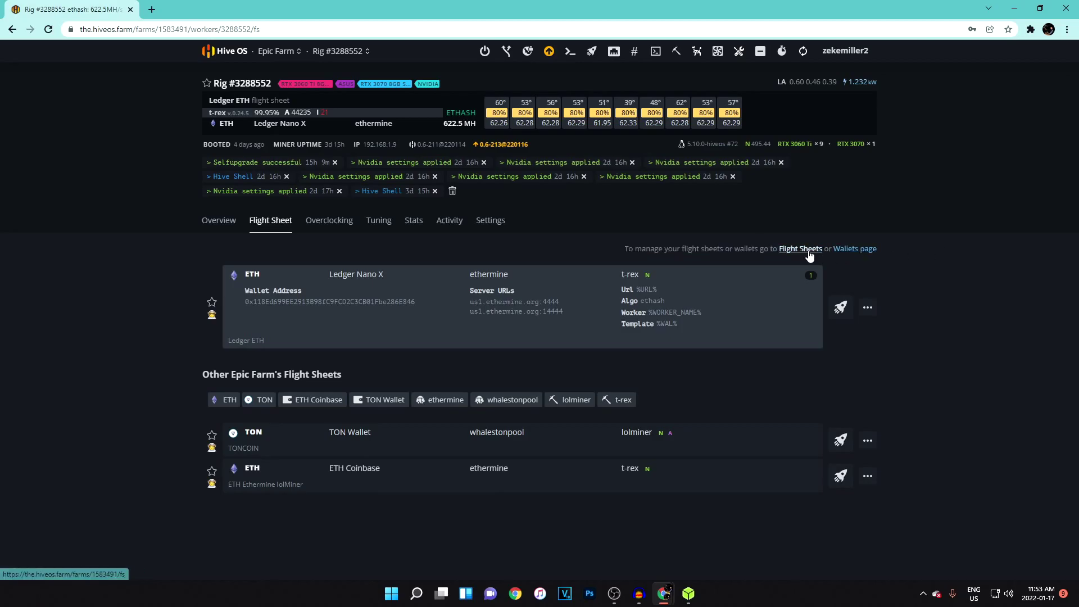
pyautogui.click(809, 251)
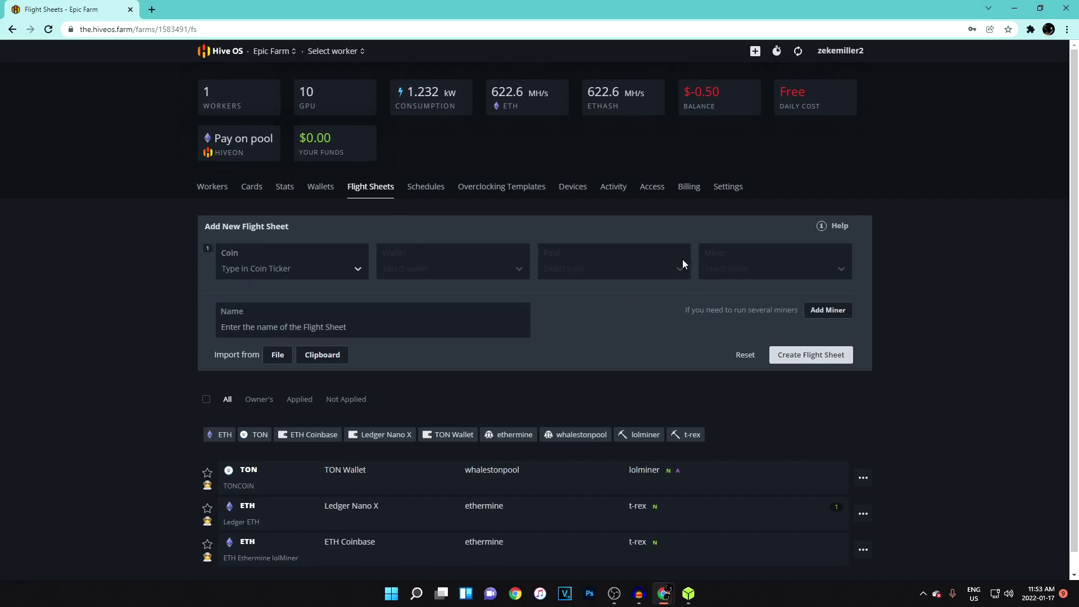
# Set ETH as the coin of the new flight sheet
pyautogui.click(266, 268)
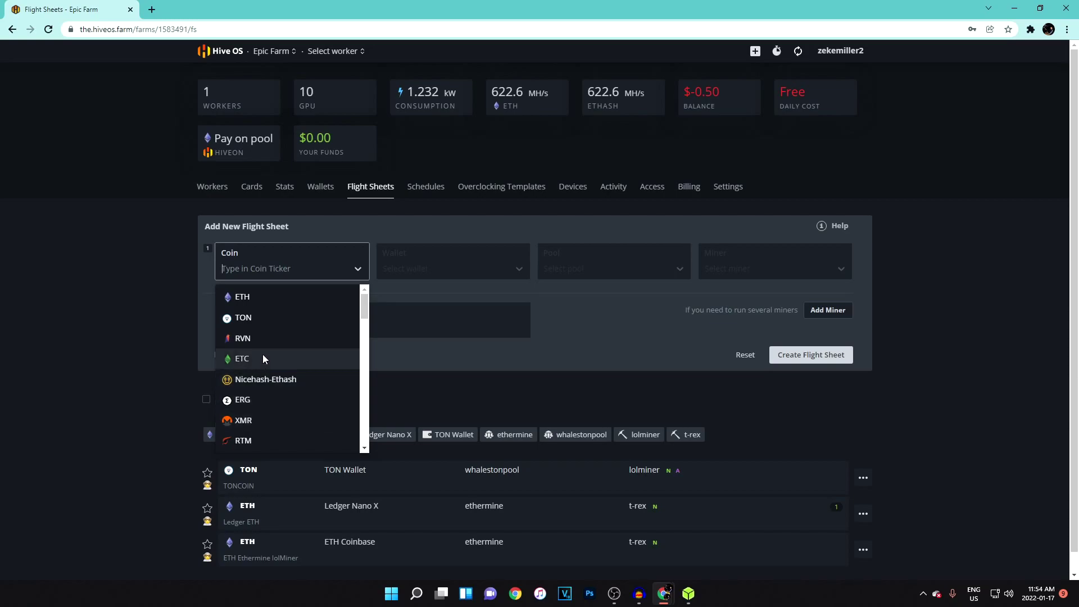
pyautogui.click(370, 302)
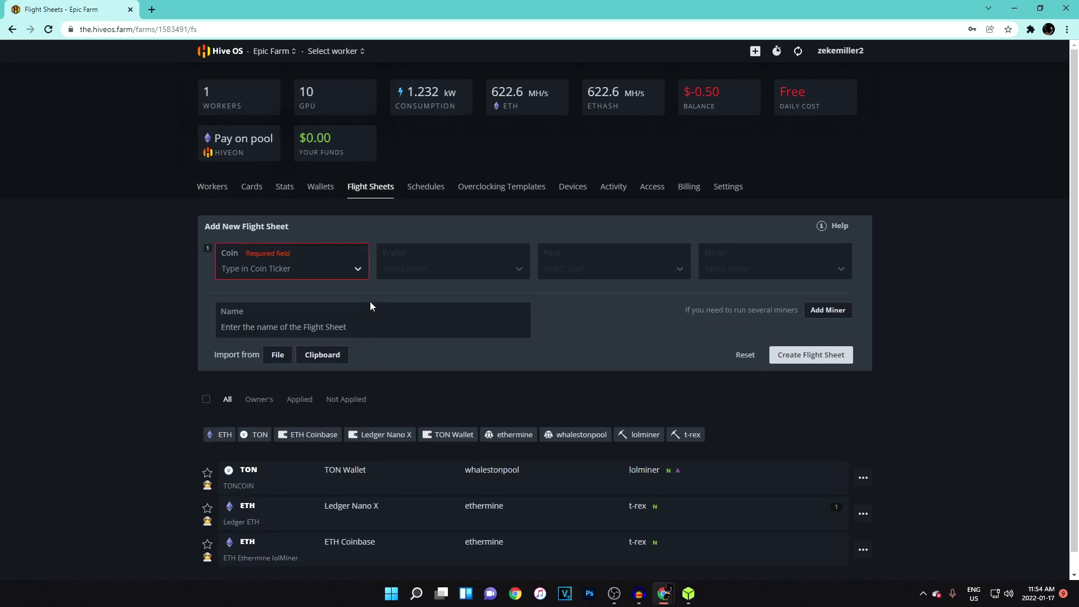
pyautogui.click(362, 274)
pyautogui.moveTo(364, 303); pyautogui.dragTo(308, 310)
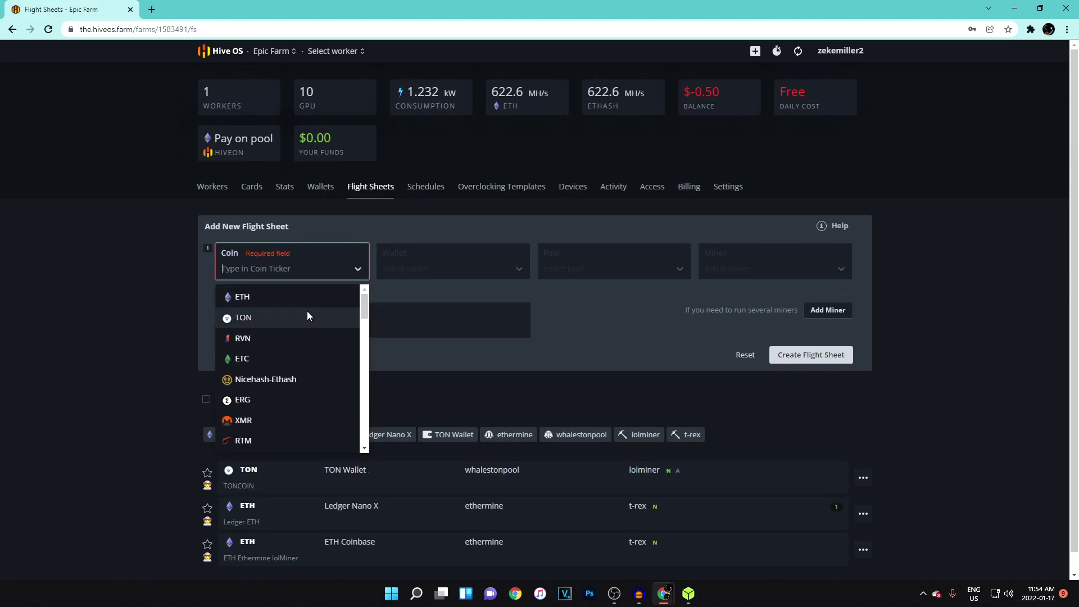
pyautogui.click(305, 304)
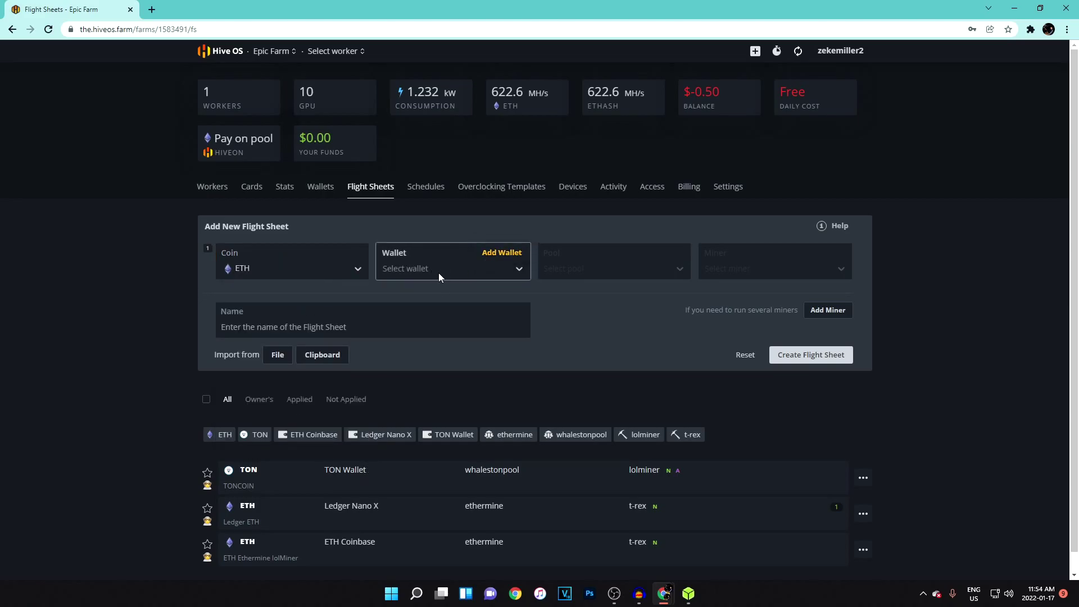
# Start a new ETH wallet named Ethereum Coinbase Wallet and browse its source choices
pyautogui.click(506, 253)
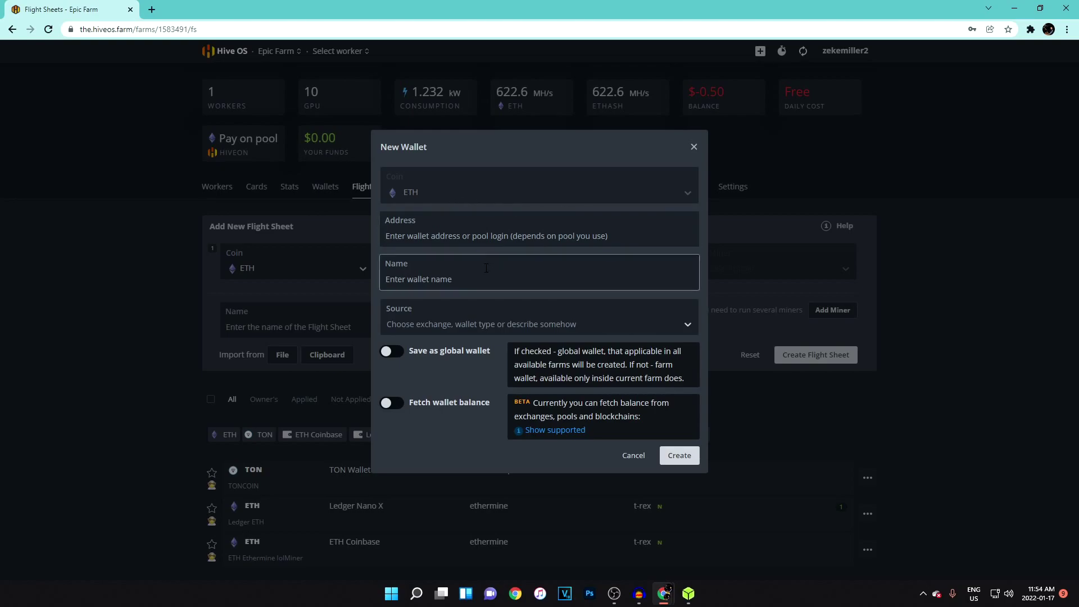
pyautogui.click(497, 183)
pyautogui.press('Tab')
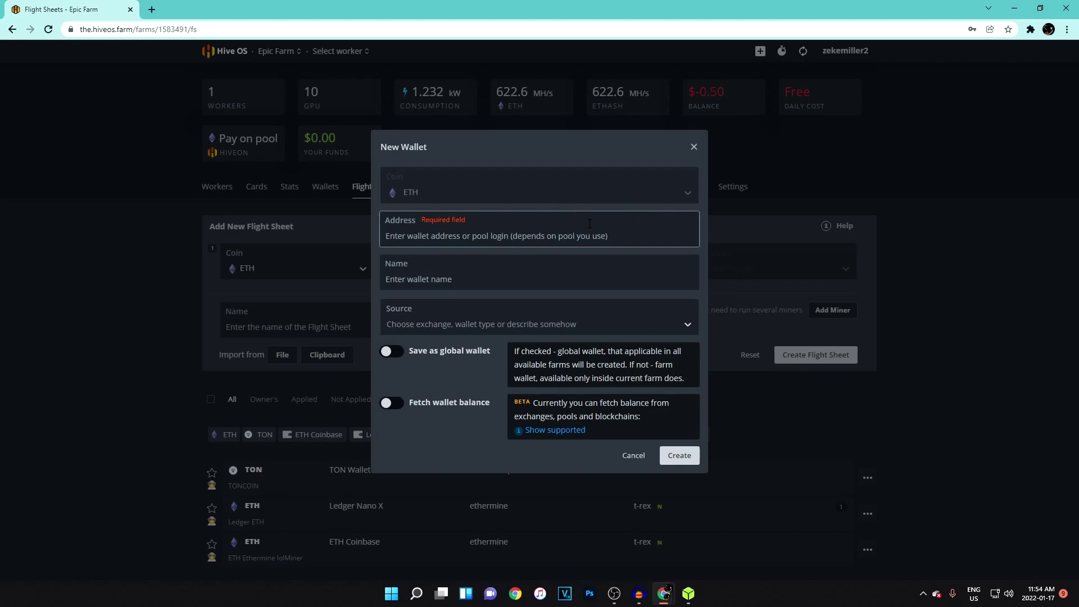
pyautogui.click(557, 278)
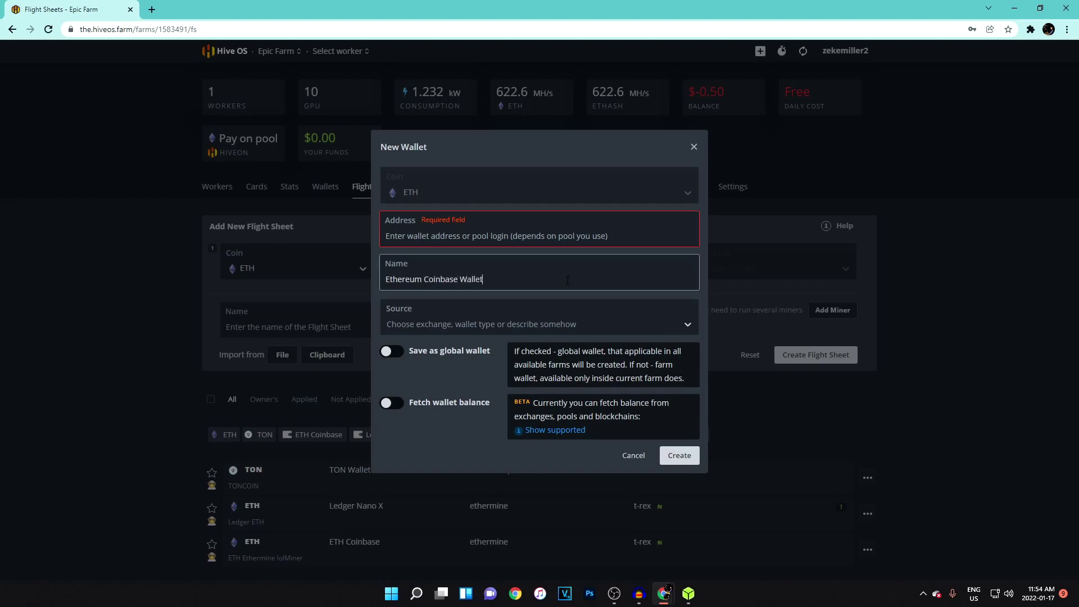
pyautogui.click(423, 279)
pyautogui.click(498, 324)
pyautogui.scroll(-5, 457, 419)
pyautogui.scroll(5, 450, 396)
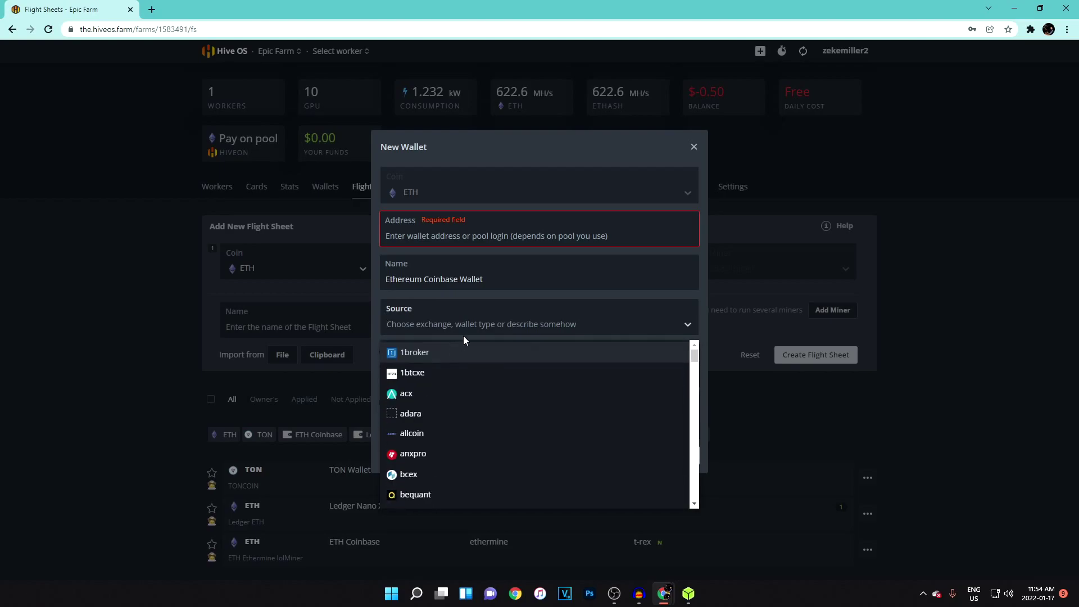
pyautogui.click(459, 337)
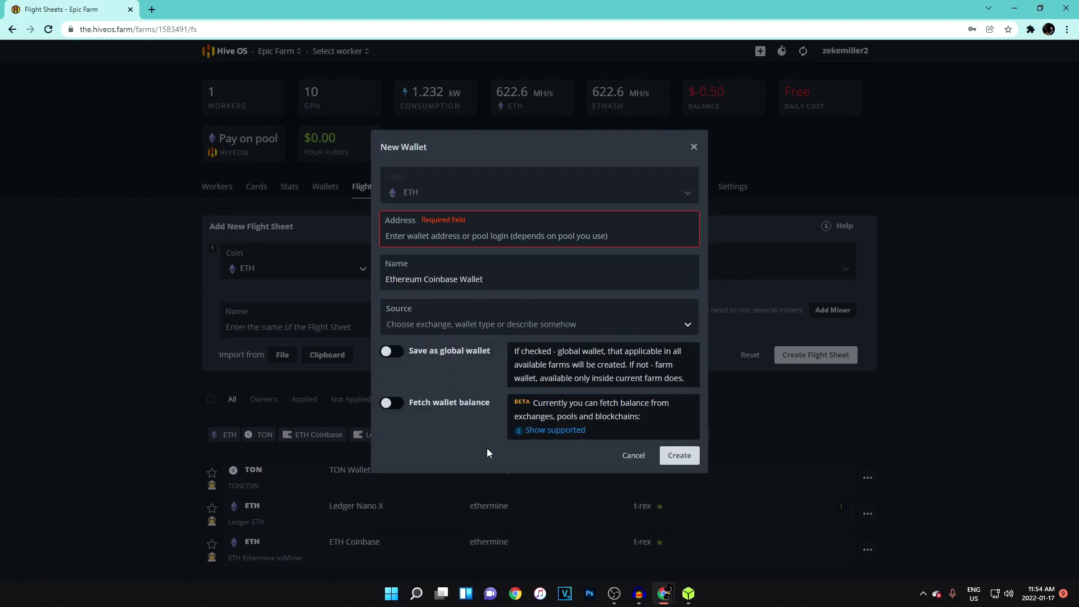
# Review the new wallet's global wallet option and address field, and discard the wallet
pyautogui.moveTo(569, 366); pyautogui.dragTo(459, 356)
pyautogui.click(396, 352)
pyautogui.click(455, 231)
pyautogui.click(444, 452)
pyautogui.click(472, 240)
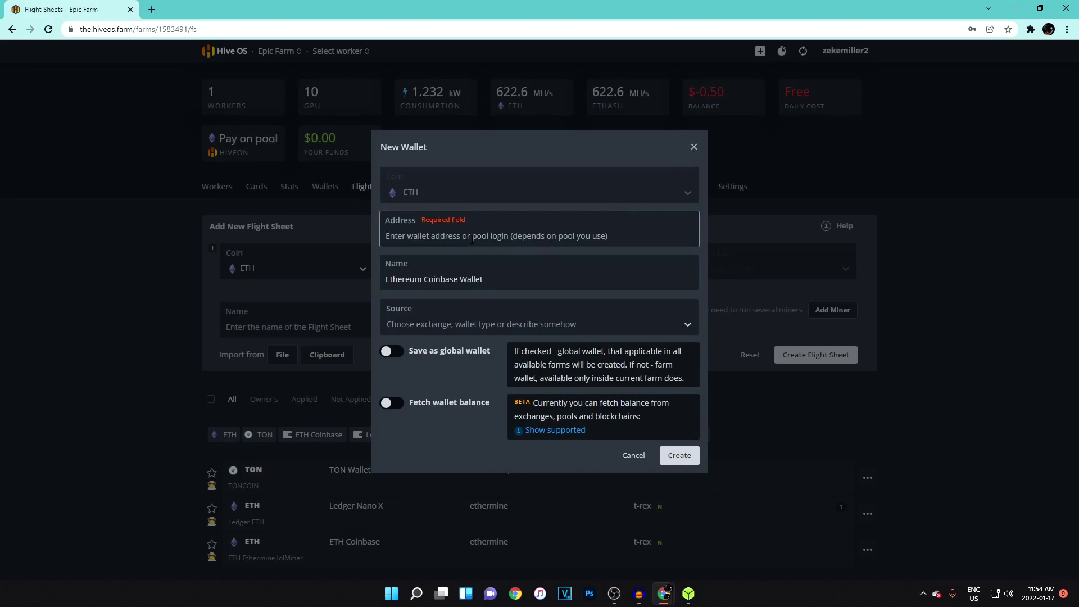
pyautogui.click(693, 147)
# Select the Ledger Nano X wallet and the ethermine pool with its US East server for the flight sheet
pyautogui.click(392, 270)
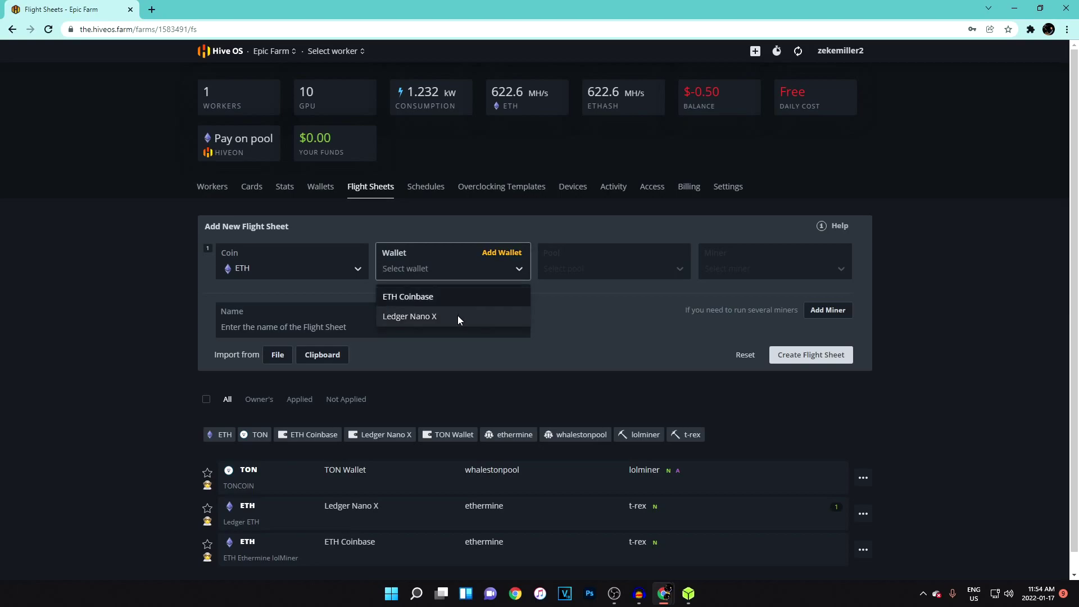
pyautogui.click(457, 316)
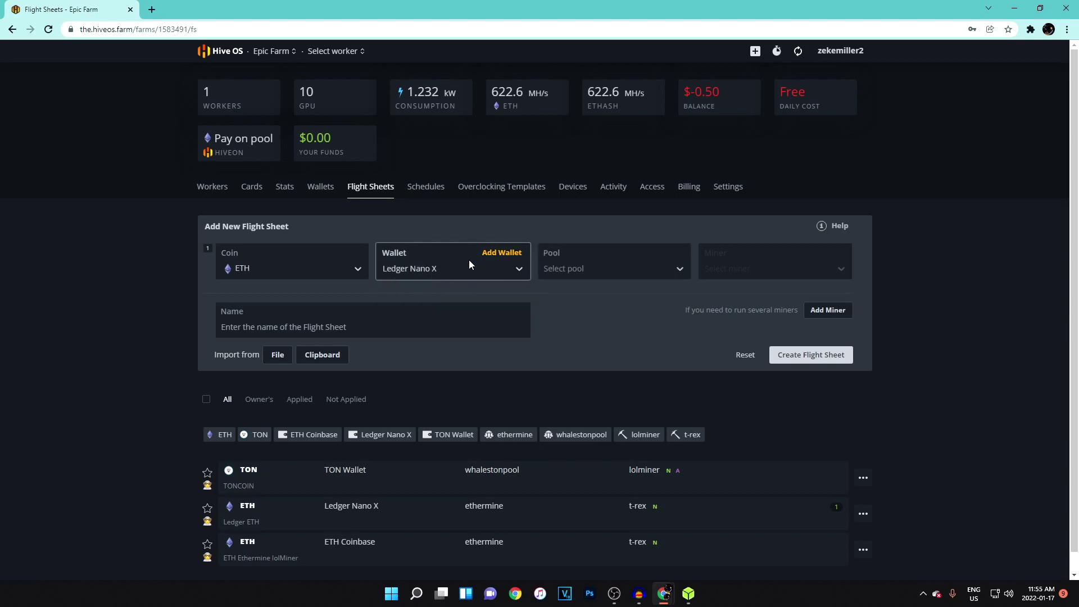
pyautogui.click(571, 272)
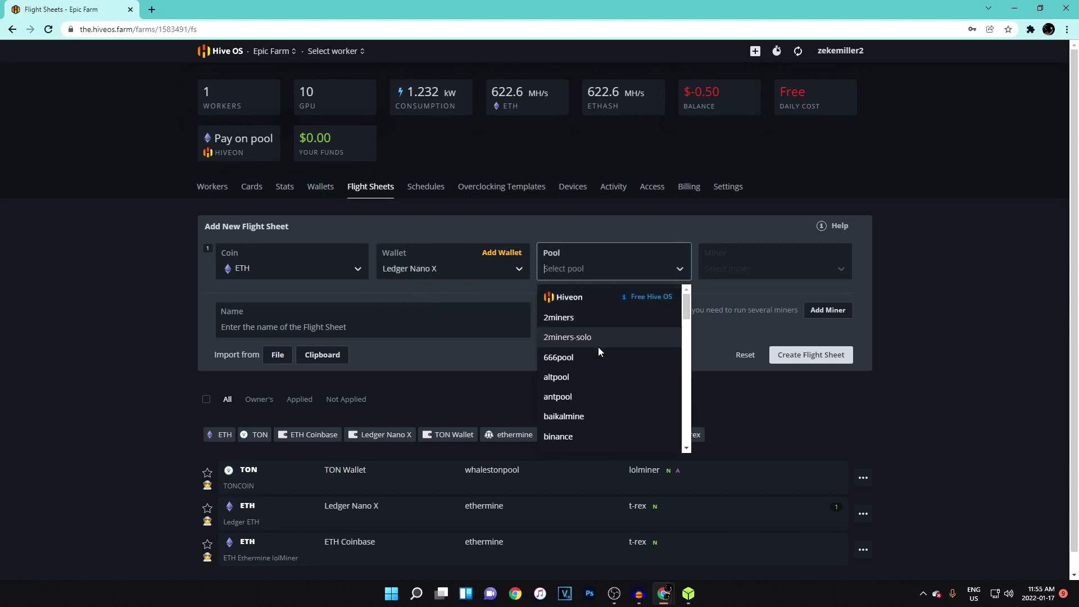
pyautogui.scroll(-5, 602, 352)
pyautogui.scroll(10, 610, 371)
pyautogui.scroll(-6, 606, 383)
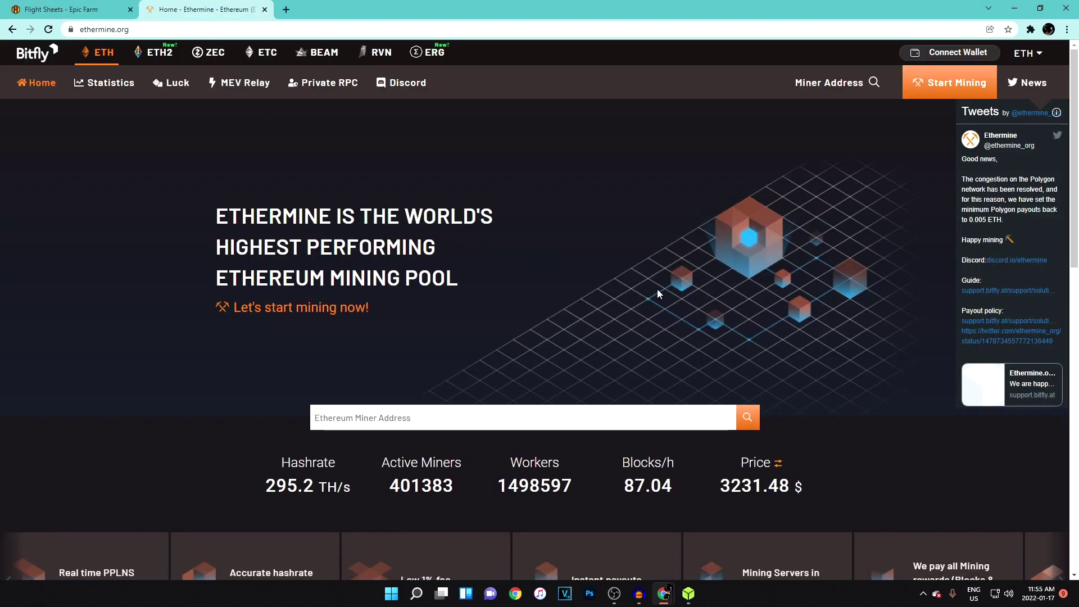
pyautogui.scroll(-3, 650, 294)
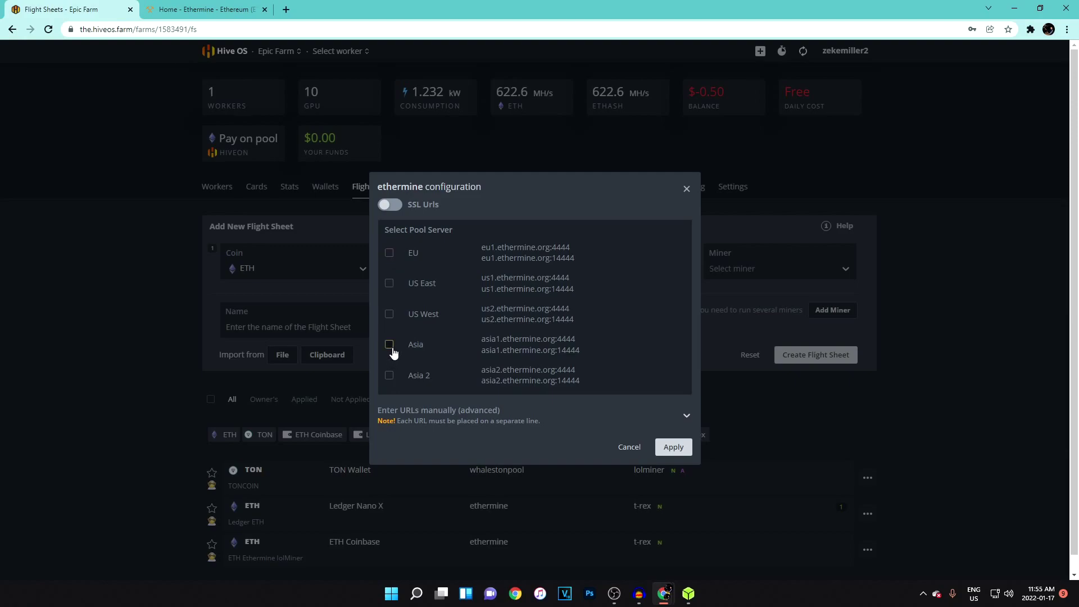
pyautogui.click(393, 286)
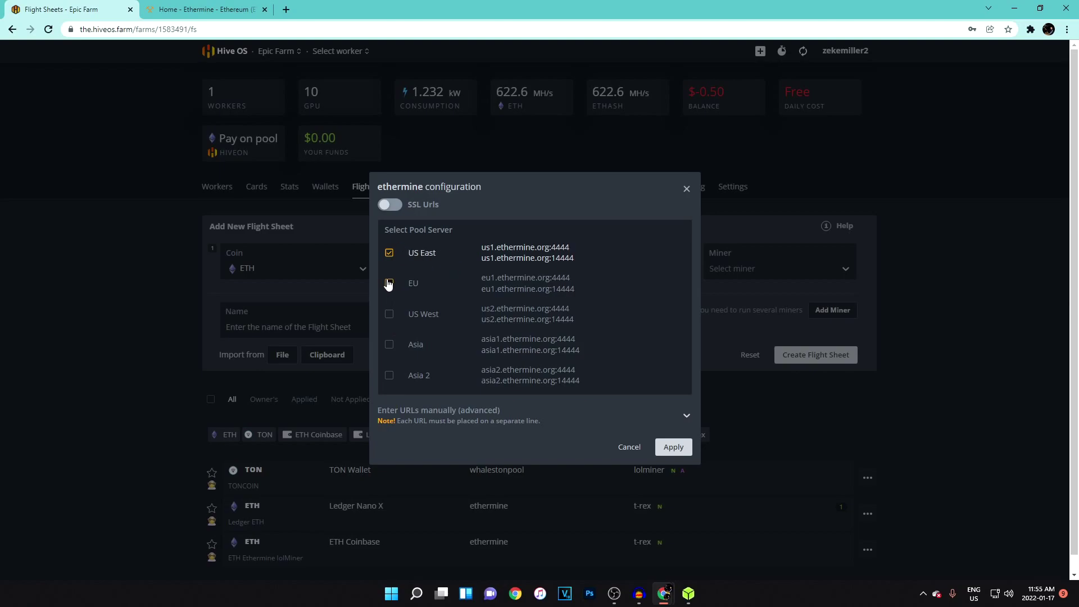
pyautogui.click(672, 449)
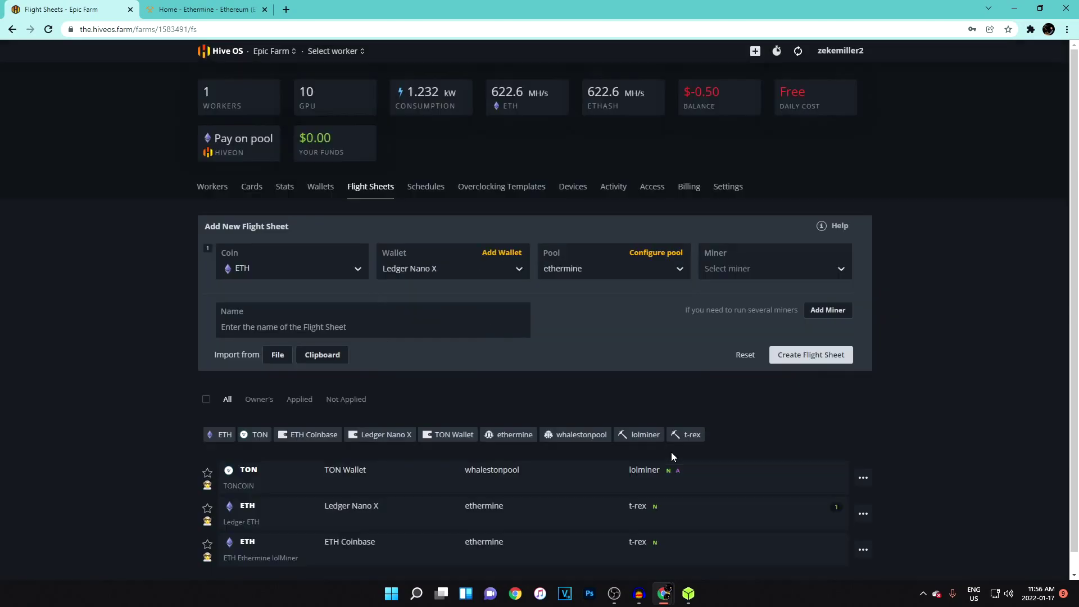
# Try T-Rex Miner and TeamRedMiner as the flight sheet's miner and look at the miner configuration
pyautogui.click(733, 268)
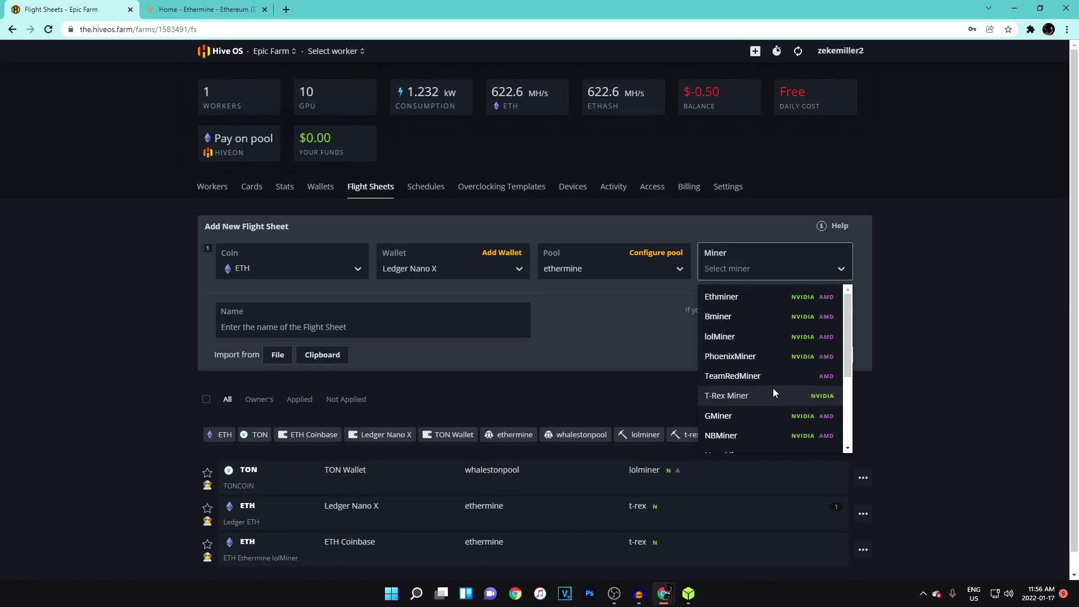
pyautogui.click(740, 396)
pyautogui.click(764, 275)
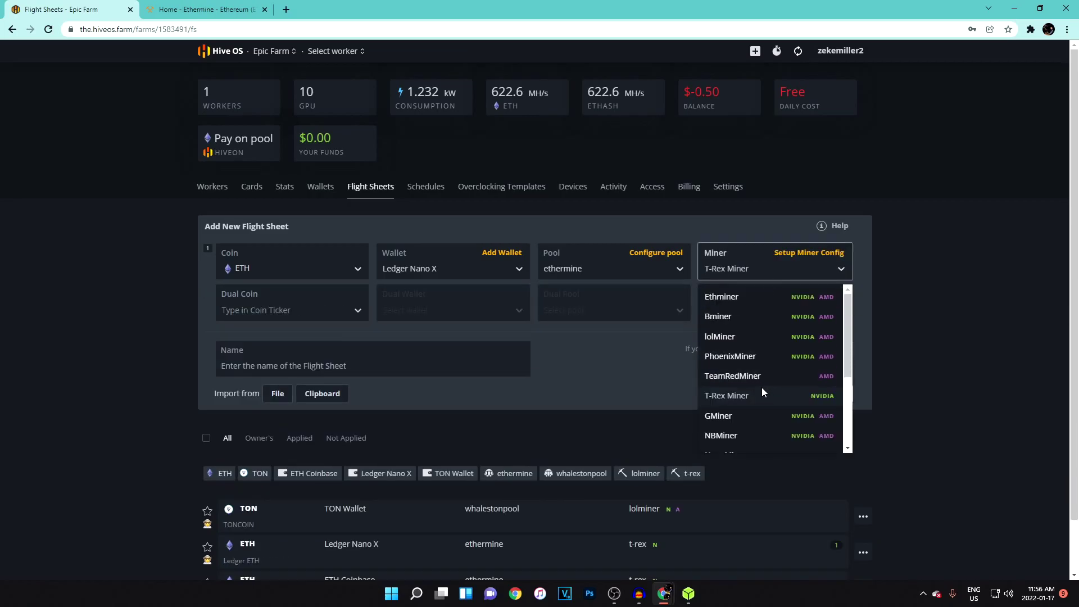
pyautogui.click(830, 378)
pyautogui.click(810, 252)
pyautogui.click(719, 181)
# Browse the available miners and set the flight sheet's miner to T-Rex Miner
pyautogui.click(776, 269)
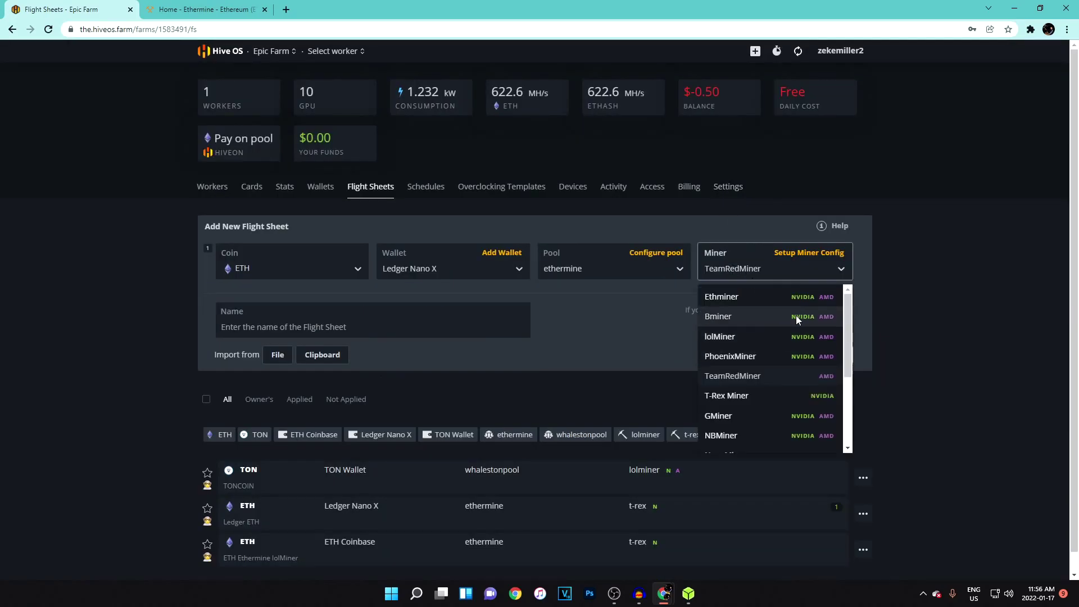
pyautogui.scroll(-1, 797, 319)
pyautogui.scroll(-2, 771, 376)
pyautogui.scroll(3, 792, 399)
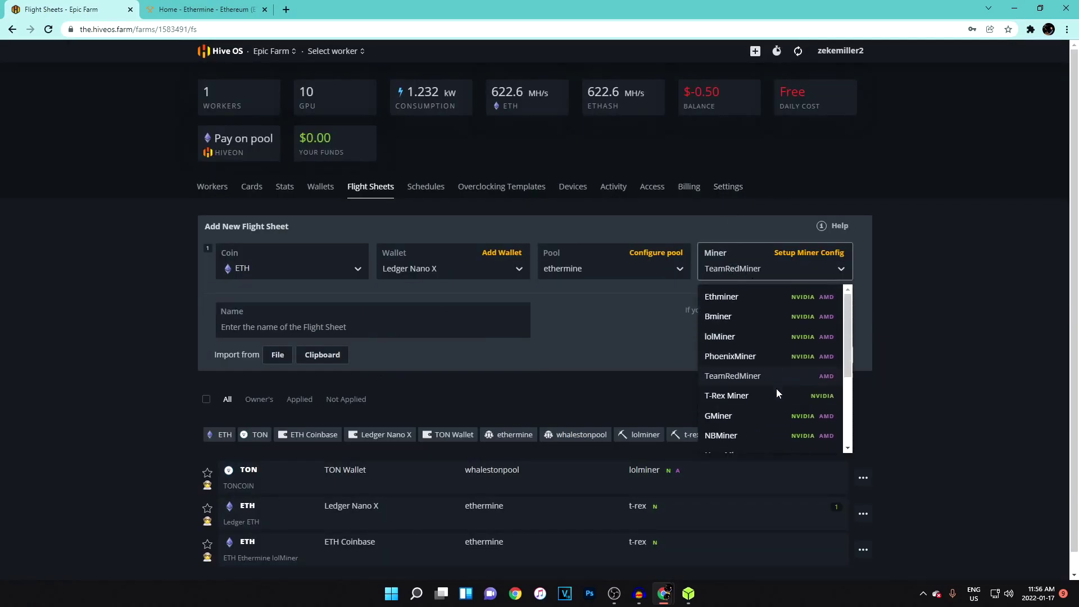
pyautogui.click(760, 397)
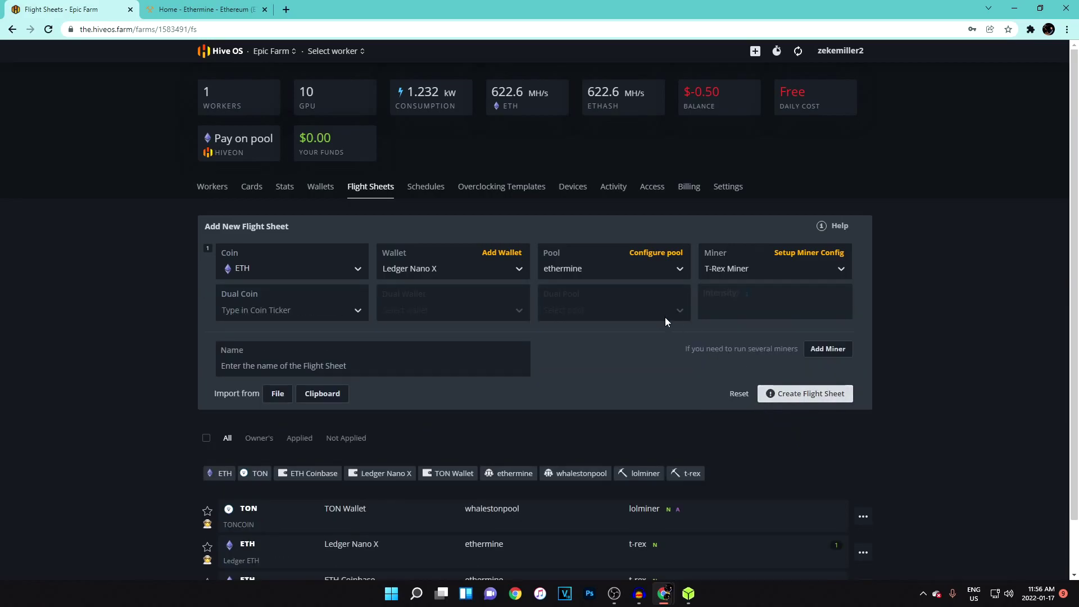
# Name the flight sheet Ethereum Ledger T-Rex, leaving the dual coin empty, and create it
pyautogui.click(316, 312)
pyautogui.click(442, 332)
pyautogui.click(371, 368)
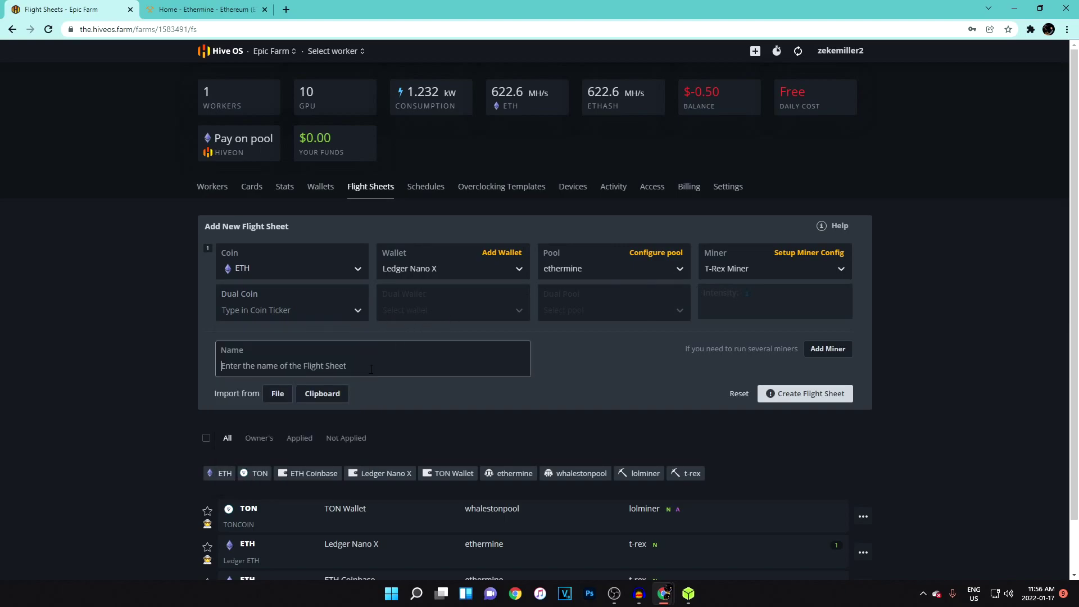
pyautogui.write('Ethereum Ledger T-Rex')
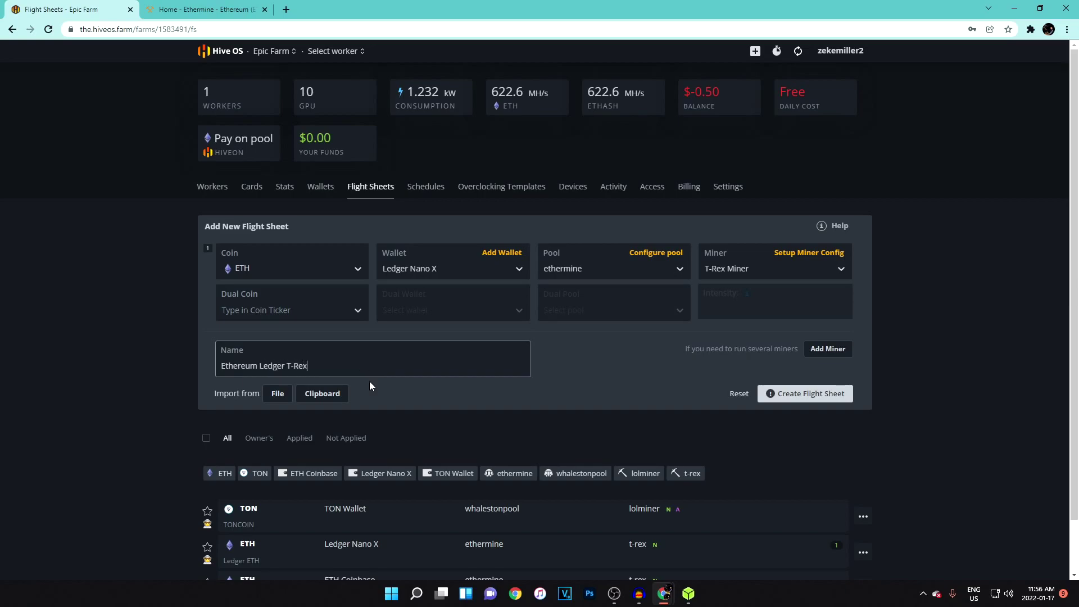
pyautogui.moveTo(302, 366); pyautogui.dragTo(221, 366)
pyautogui.click(318, 372)
pyautogui.click(792, 400)
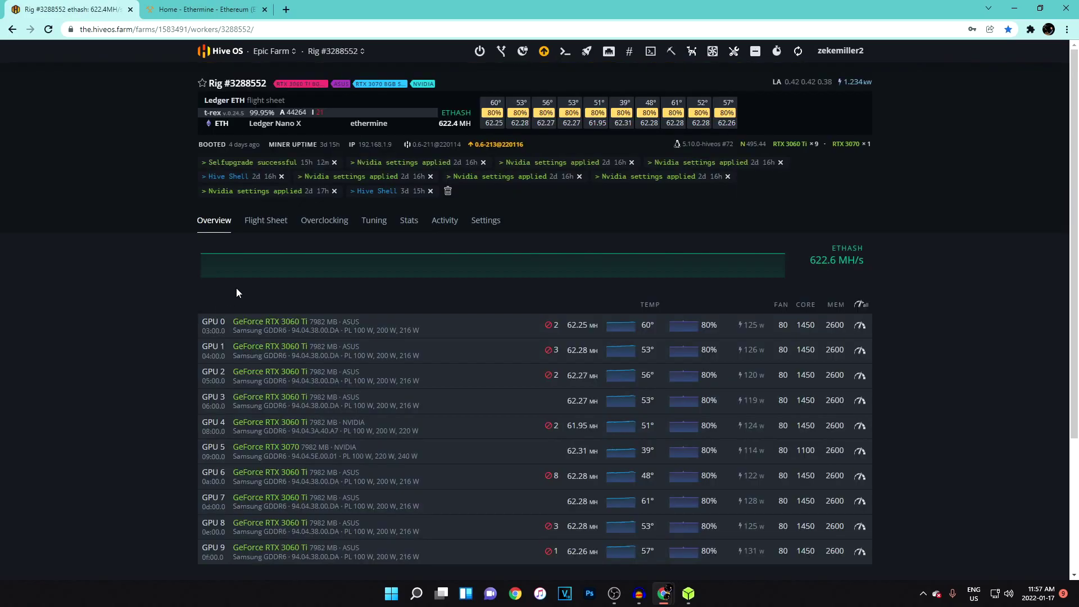
# Apply the Ethereum Ledger T-Rex flight sheet to the ETH mining rig
pyautogui.click(268, 236)
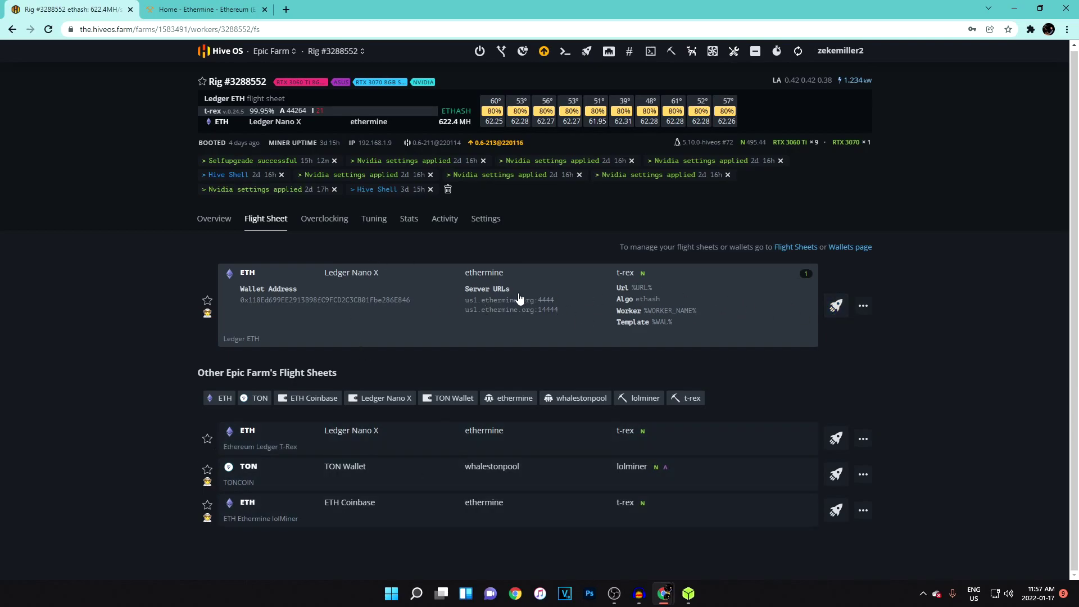
pyautogui.click(835, 439)
pyautogui.moveTo(486, 76); pyautogui.dragTo(604, 77)
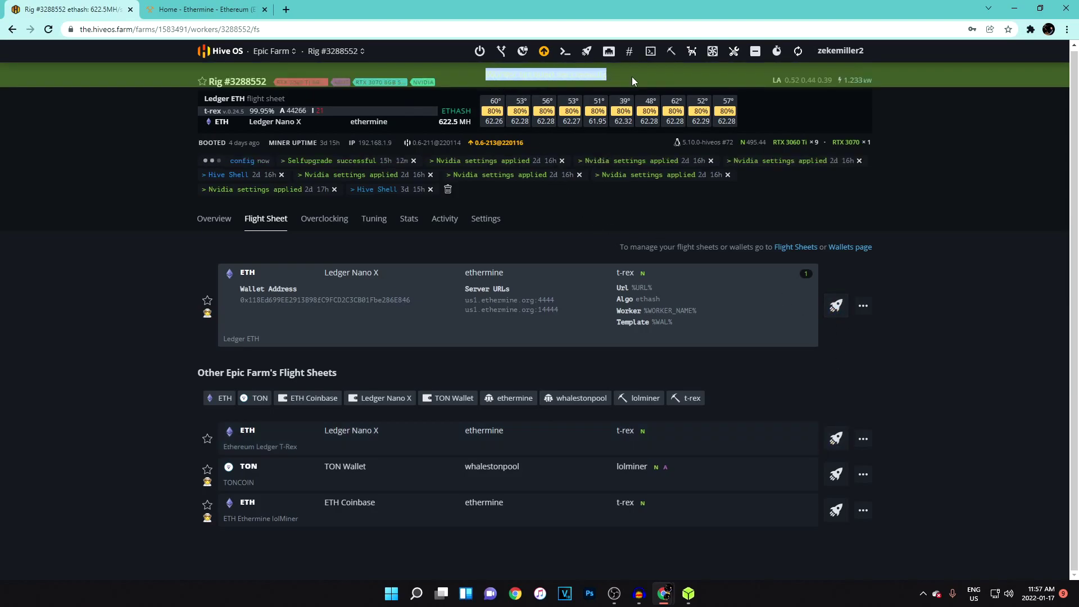
pyautogui.click(598, 89)
# Check the rig's overview and applied flight sheet, and look at the overclocking settings of GPU 3
pyautogui.click(234, 217)
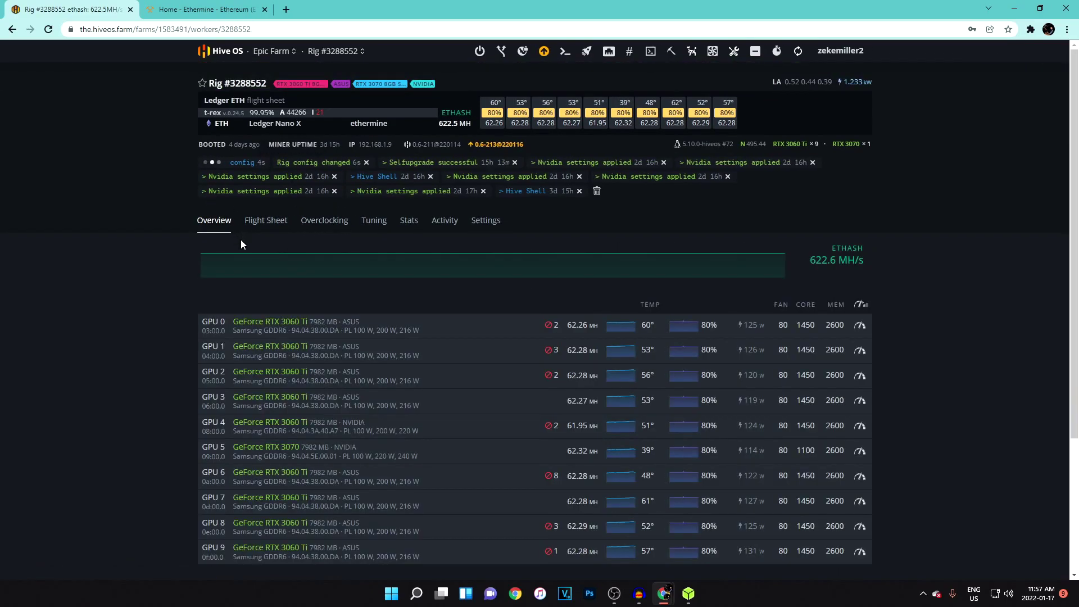
pyautogui.click(268, 221)
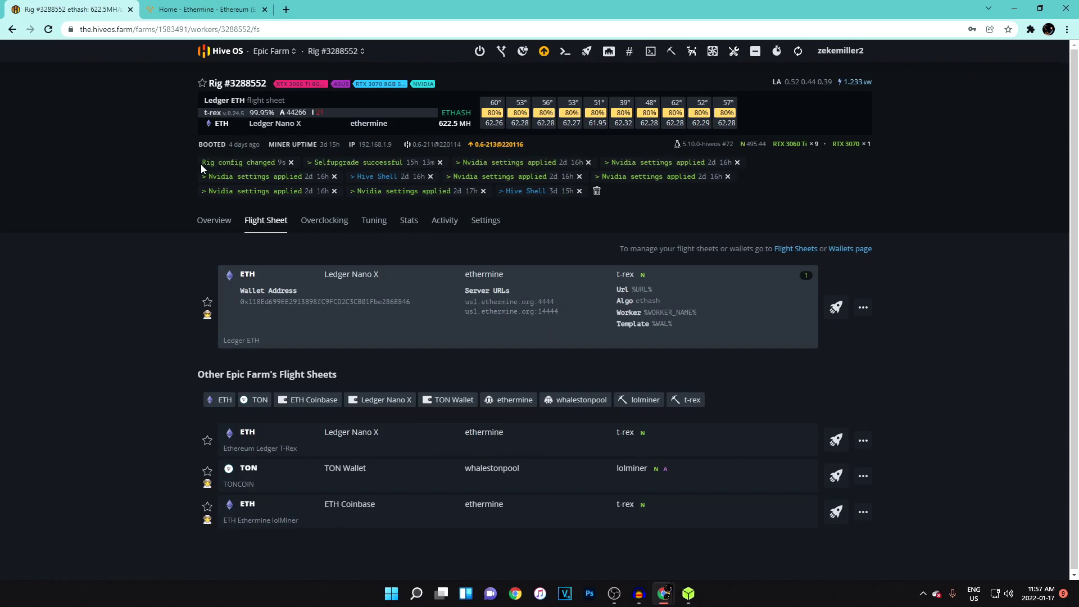
pyautogui.click(214, 220)
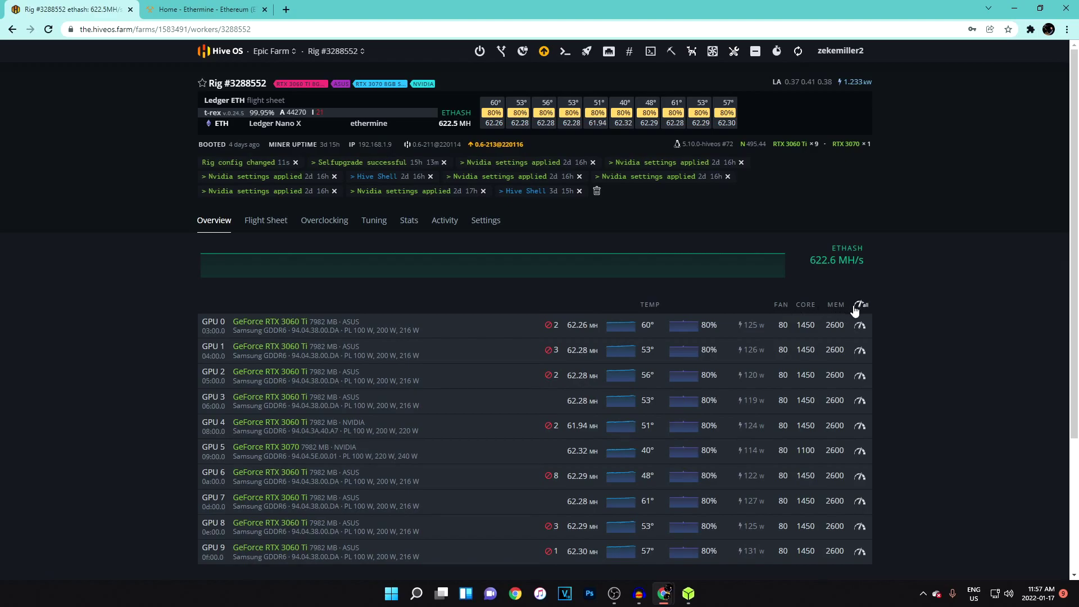
pyautogui.scroll(-1, 892, 343)
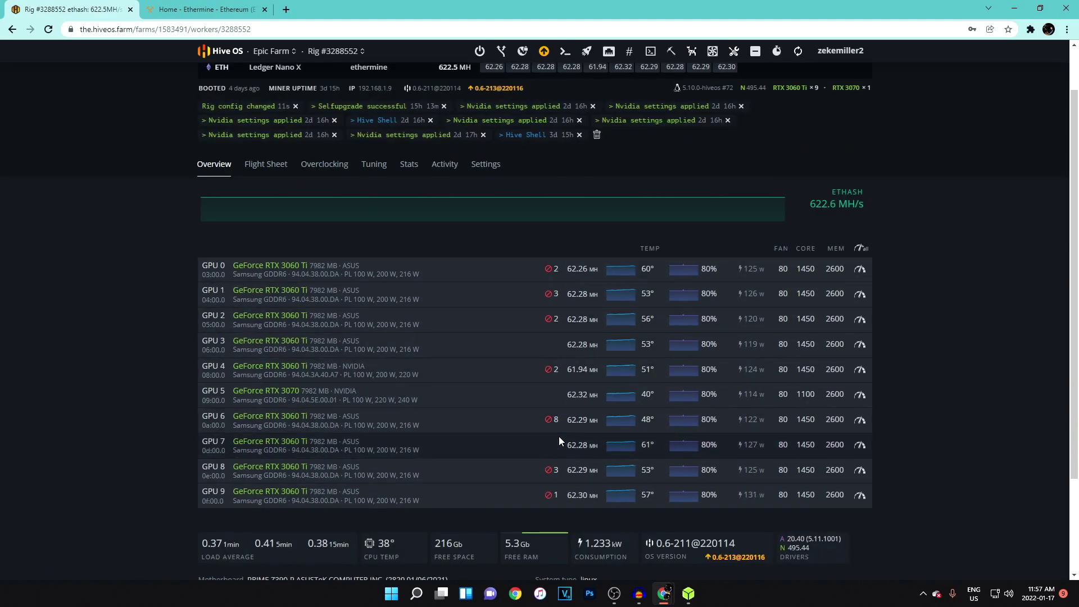
pyautogui.click(860, 344)
pyautogui.click(838, 356)
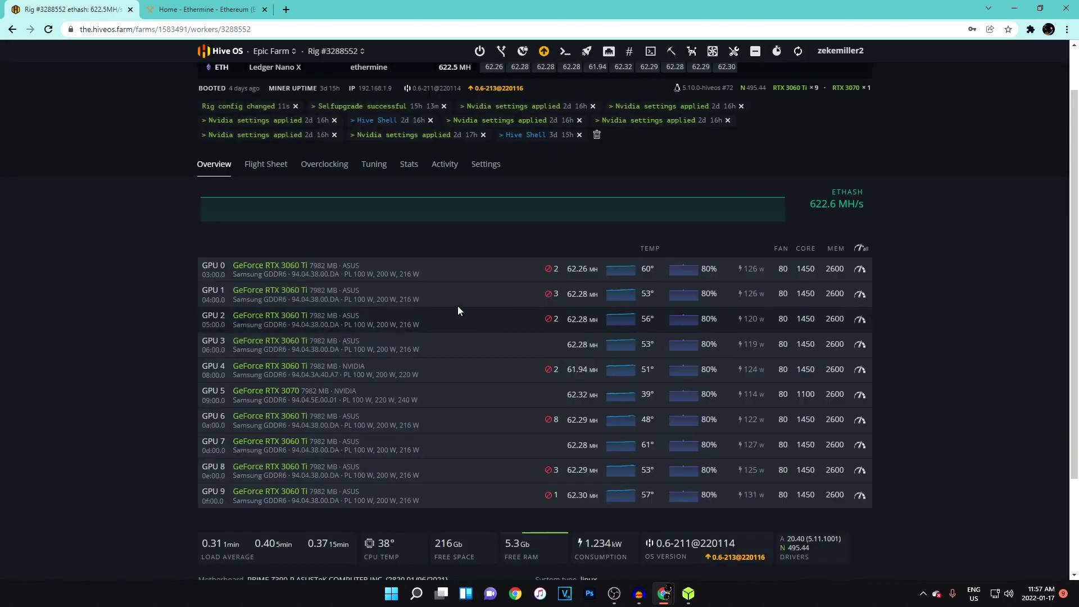
# Review the default overclocking configuration shared by all GPUs and check the rig's card model
pyautogui.click(860, 246)
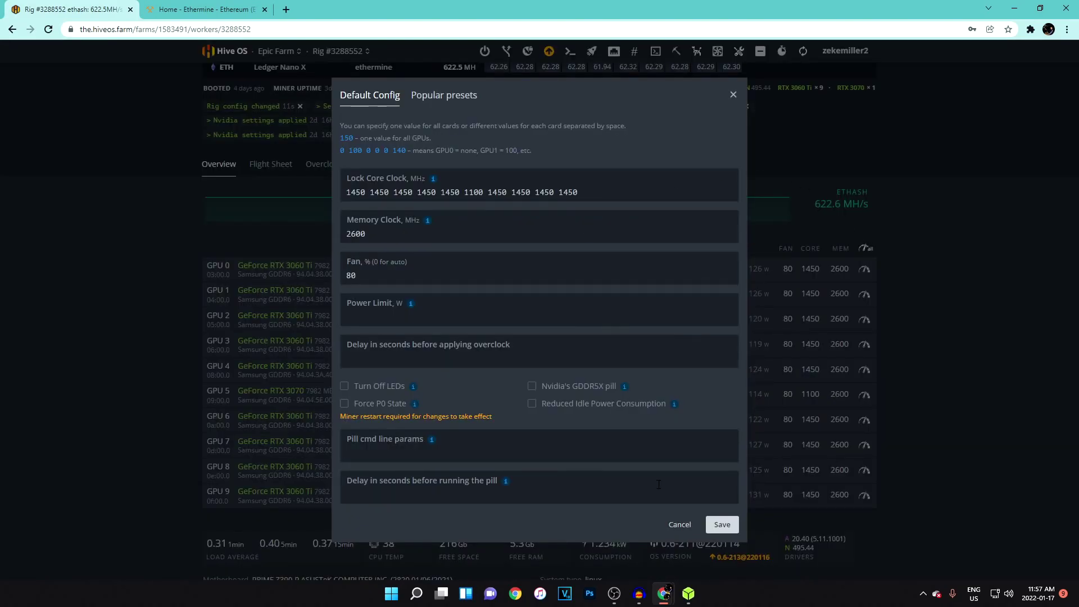
pyautogui.click(690, 524)
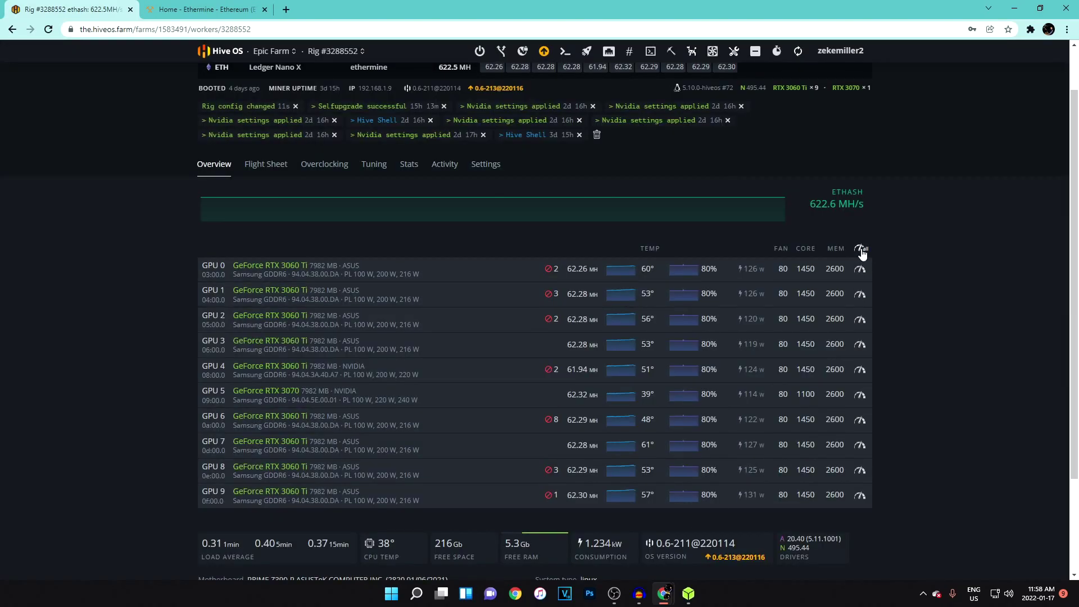
pyautogui.moveTo(311, 270); pyautogui.dragTo(284, 267)
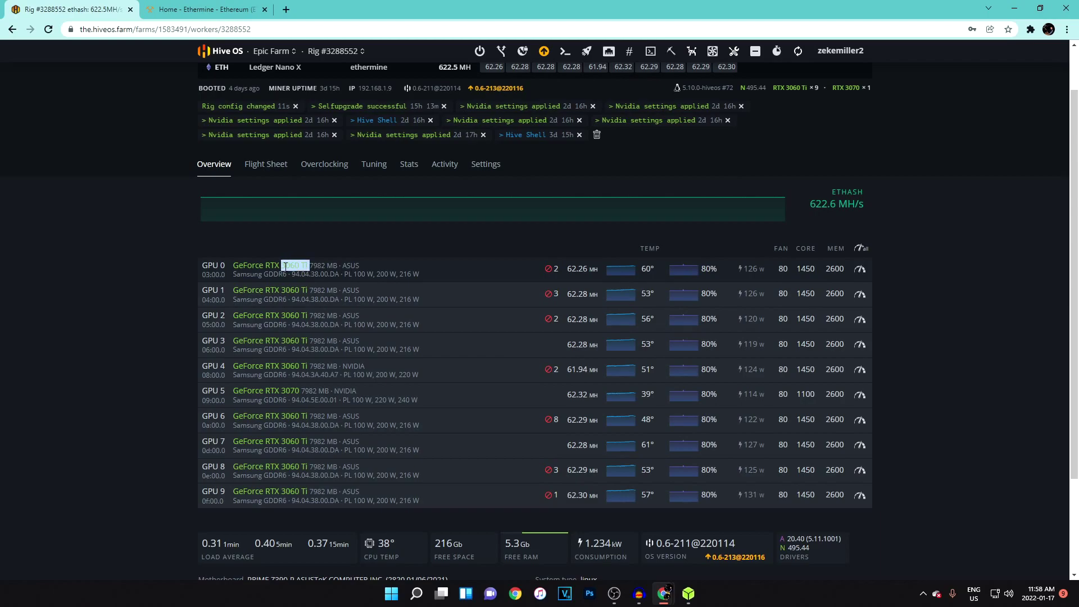
pyautogui.click(861, 247)
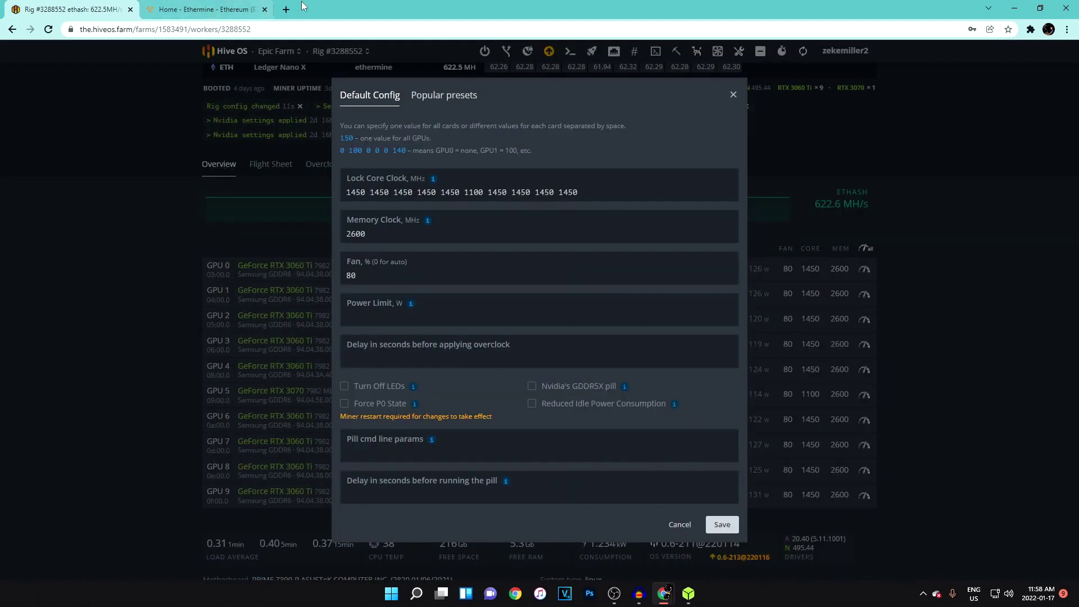
# Open hashrate.no in a new browser tab, filter the GPU list by ETH and compare the cards, including the NVIDIA RTX 3060 Ti
pyautogui.click(286, 9)
pyautogui.write('hash')
pyautogui.press('Return')
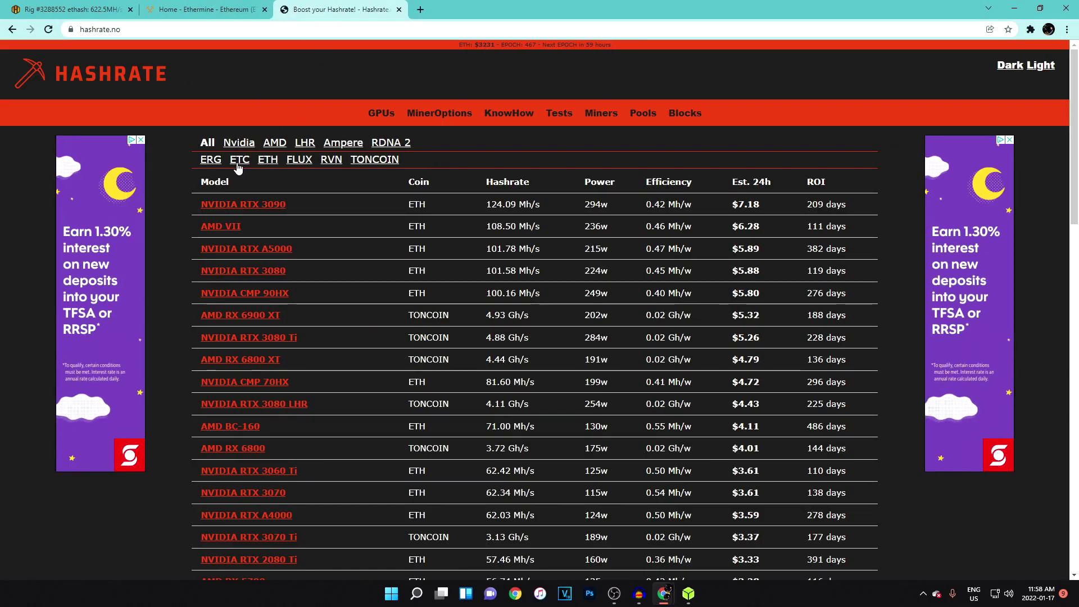
pyautogui.click(266, 161)
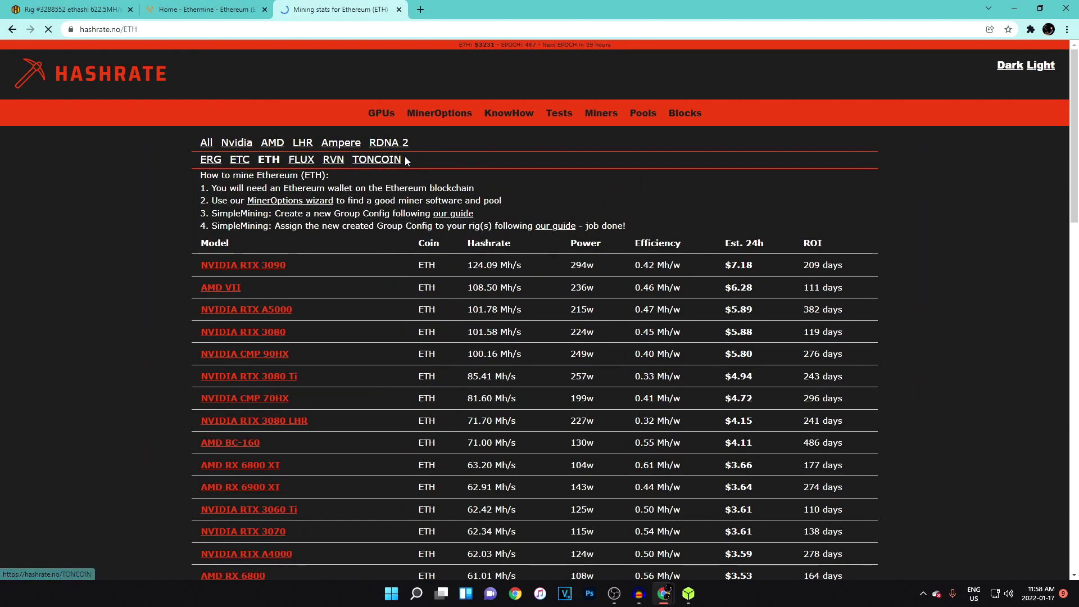
pyautogui.scroll(-4, 329, 189)
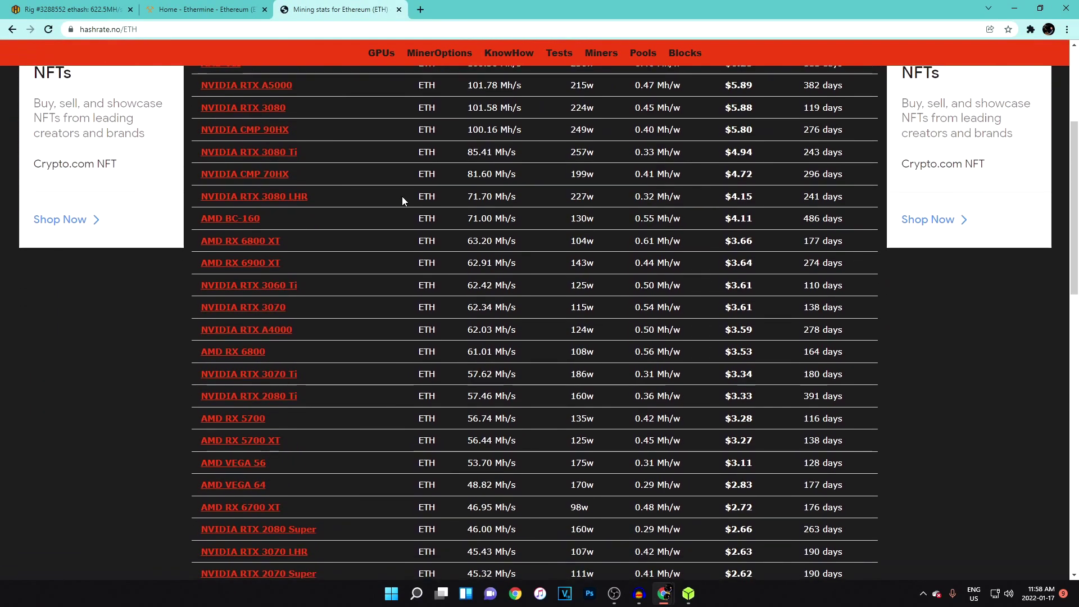
pyautogui.moveTo(332, 285); pyautogui.dragTo(169, 281)
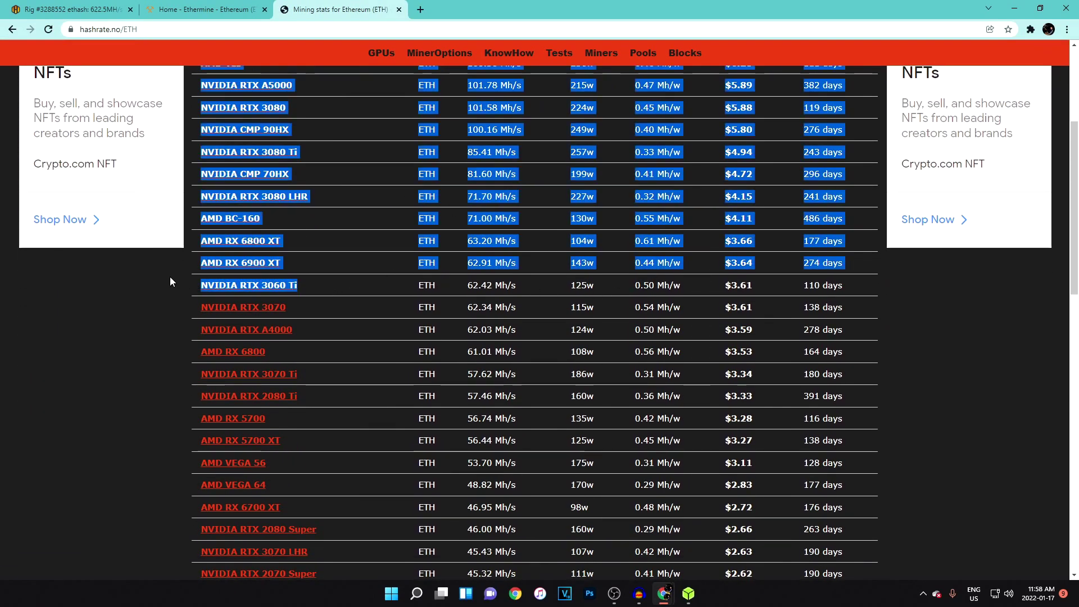
pyautogui.moveTo(331, 291); pyautogui.dragTo(854, 279)
pyautogui.scroll(-1, 349, 423)
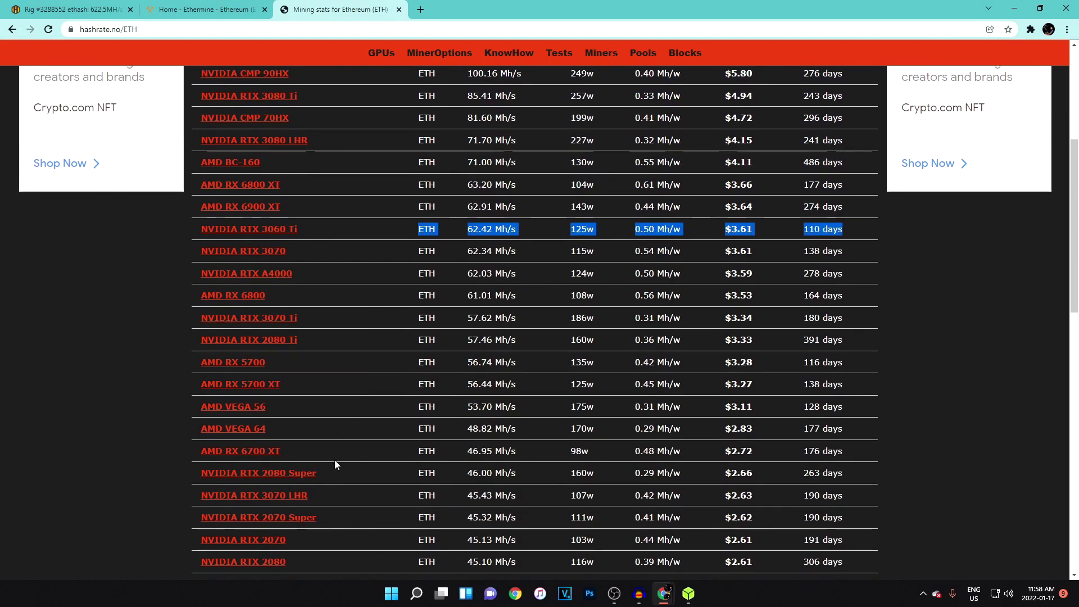
pyautogui.scroll(-2, 335, 433)
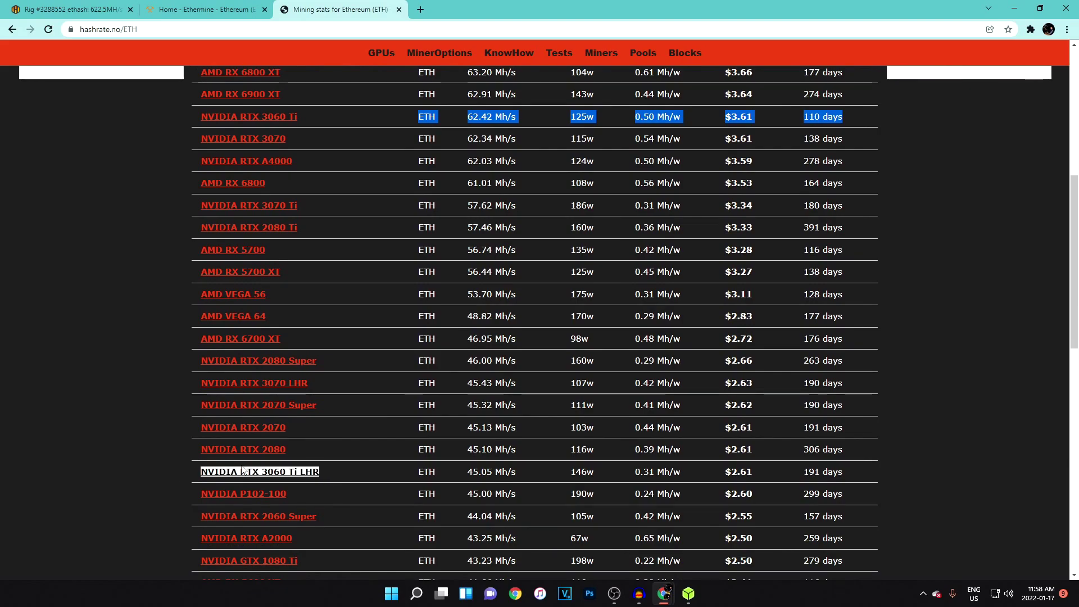
# Open the NVIDIA RTX 3060 Ti page and examine its recommended overclocks for Ethereum and the other coins
pyautogui.click(270, 226)
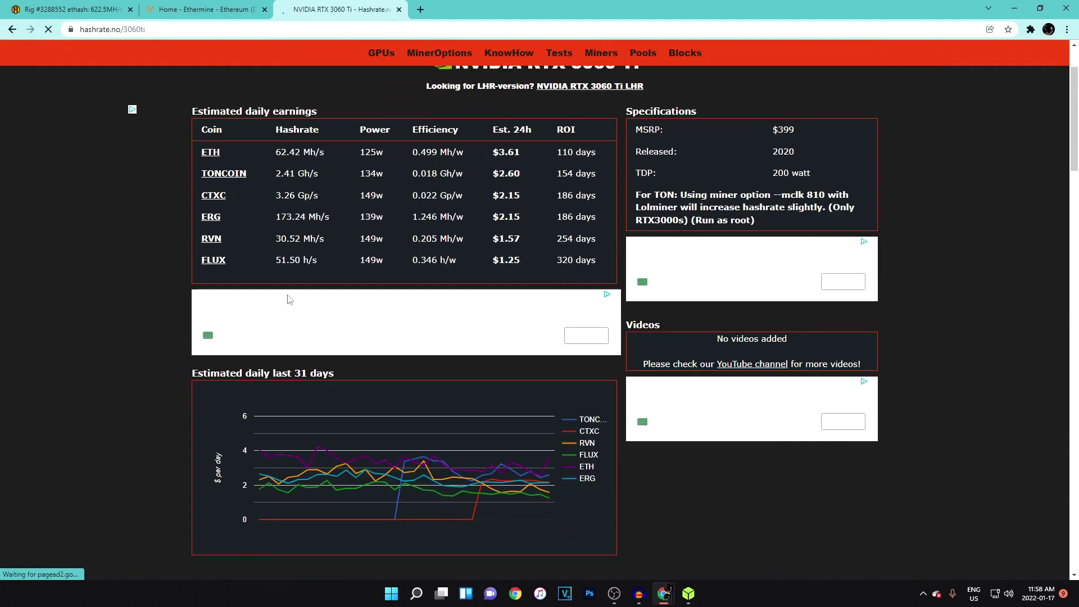
pyautogui.scroll(-10, 288, 299)
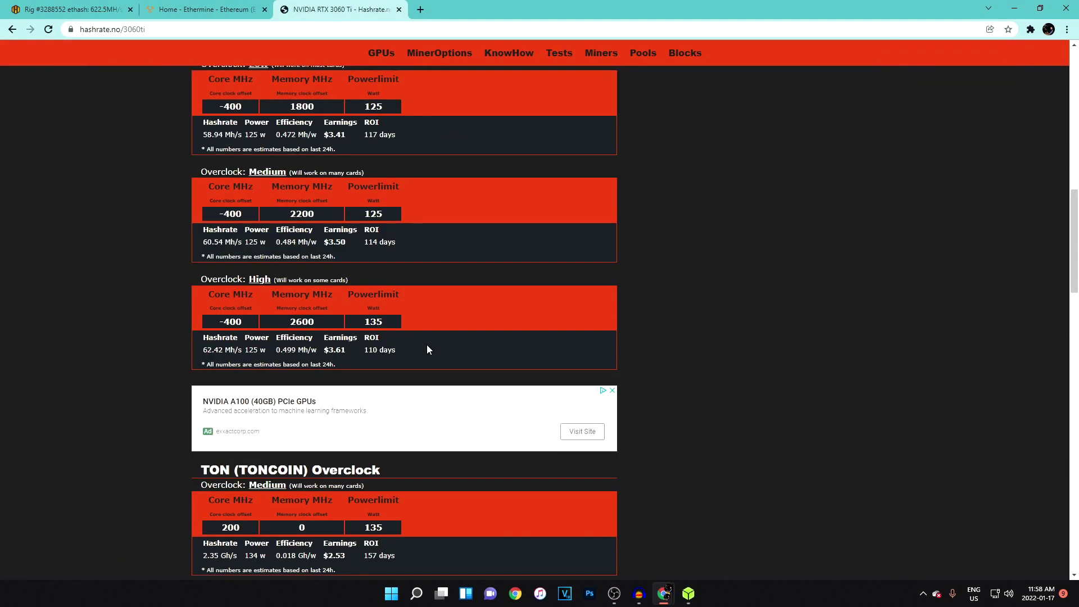
pyautogui.scroll(-3, 429, 352)
pyautogui.scroll(-5, 300, 349)
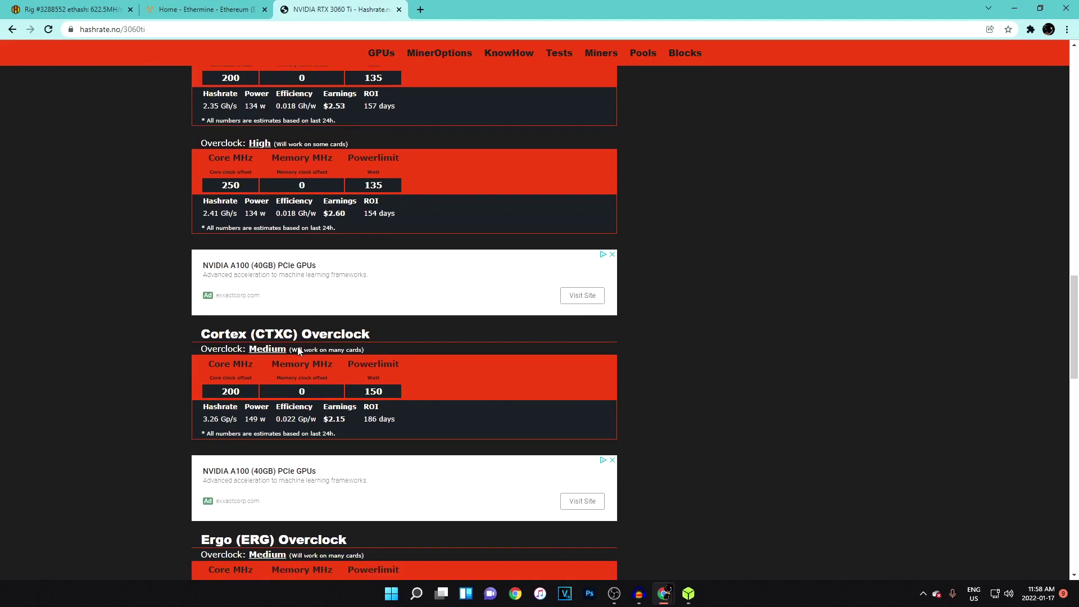
pyautogui.scroll(-3, 299, 327)
pyautogui.scroll(-2, 158, 335)
pyautogui.scroll(2, 145, 336)
pyautogui.scroll(-3, 145, 336)
pyautogui.scroll(15, 279, 339)
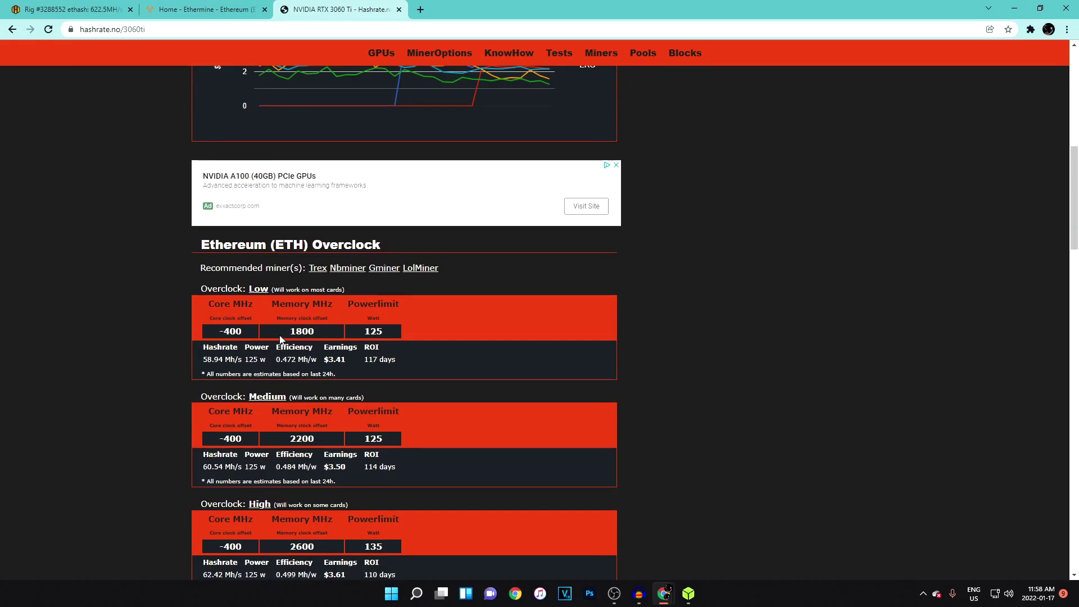
pyautogui.scroll(-1, 290, 333)
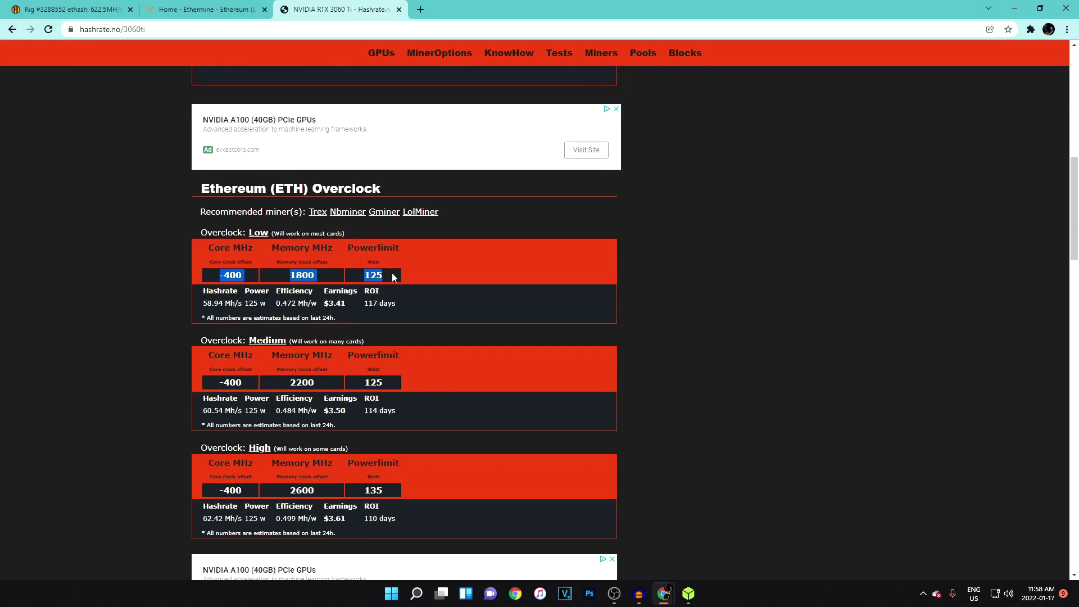
pyautogui.scroll(-1, 398, 277)
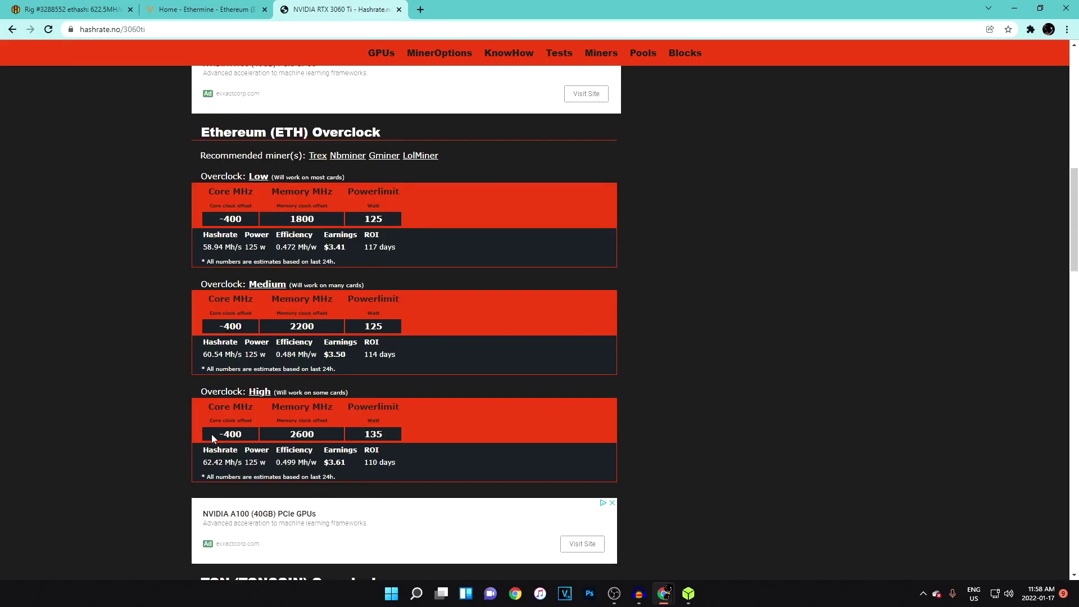
# Compare the core, memory and power limit values of the High Ethereum overclock with the Low and Medium levels
pyautogui.moveTo(287, 434); pyautogui.dragTo(337, 439)
pyautogui.click(353, 447)
pyautogui.moveTo(248, 433); pyautogui.dragTo(213, 410)
pyautogui.click(211, 436)
pyautogui.moveTo(220, 432); pyautogui.dragTo(358, 433)
pyautogui.click(358, 433)
pyautogui.scroll(1, 298, 269)
pyautogui.click(344, 292)
pyautogui.click(271, 457)
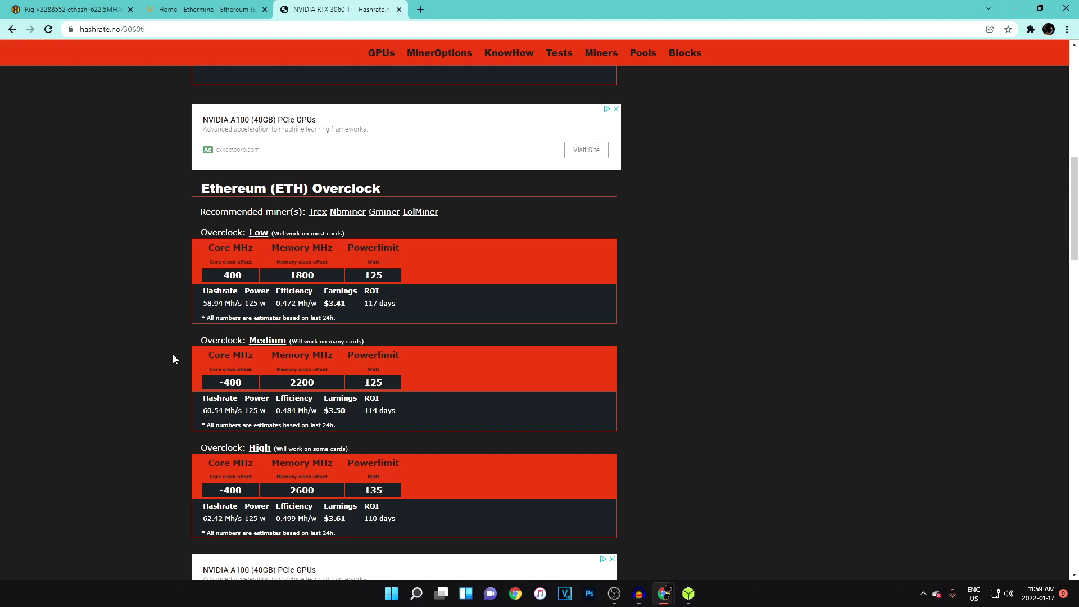
# Return to the Hive OS rig, close the default configuration and re-enter 80% as the fan speed in GPU 0's overclocking settings
pyautogui.click(95, 12)
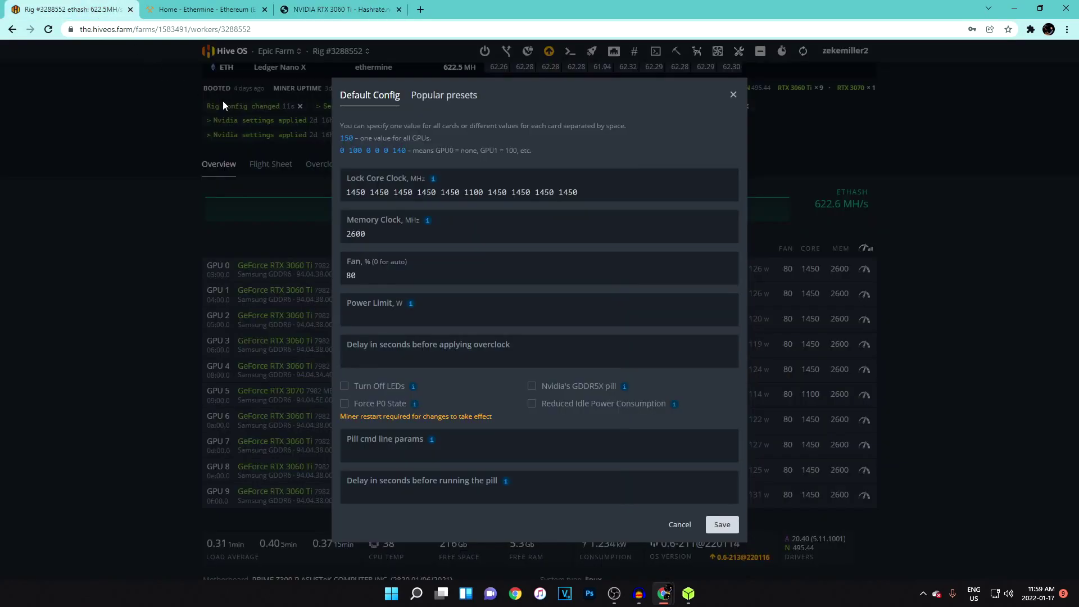
pyautogui.click(895, 298)
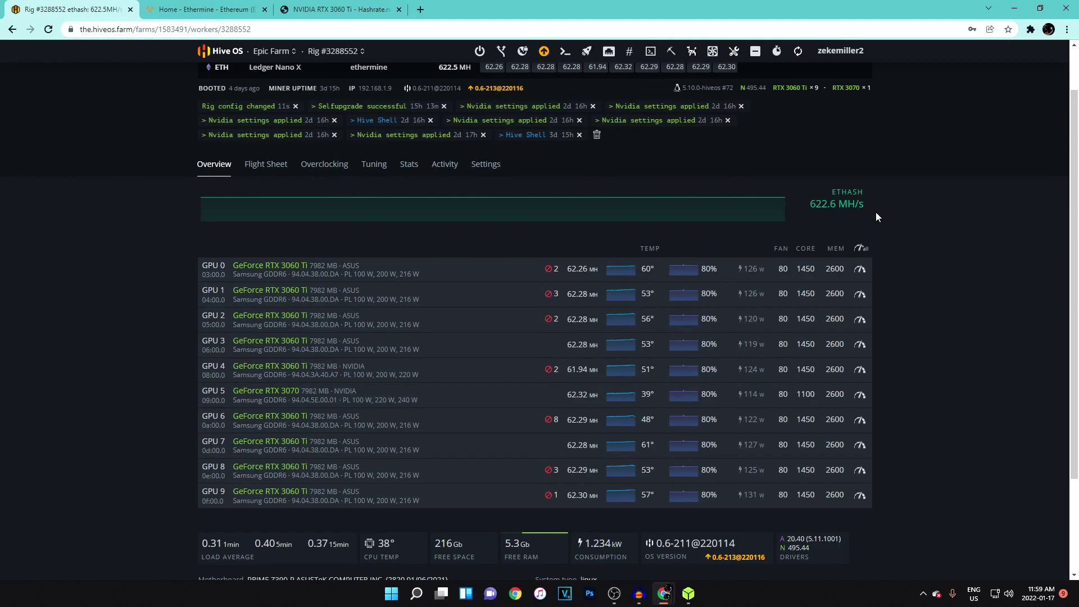
pyautogui.click(859, 270)
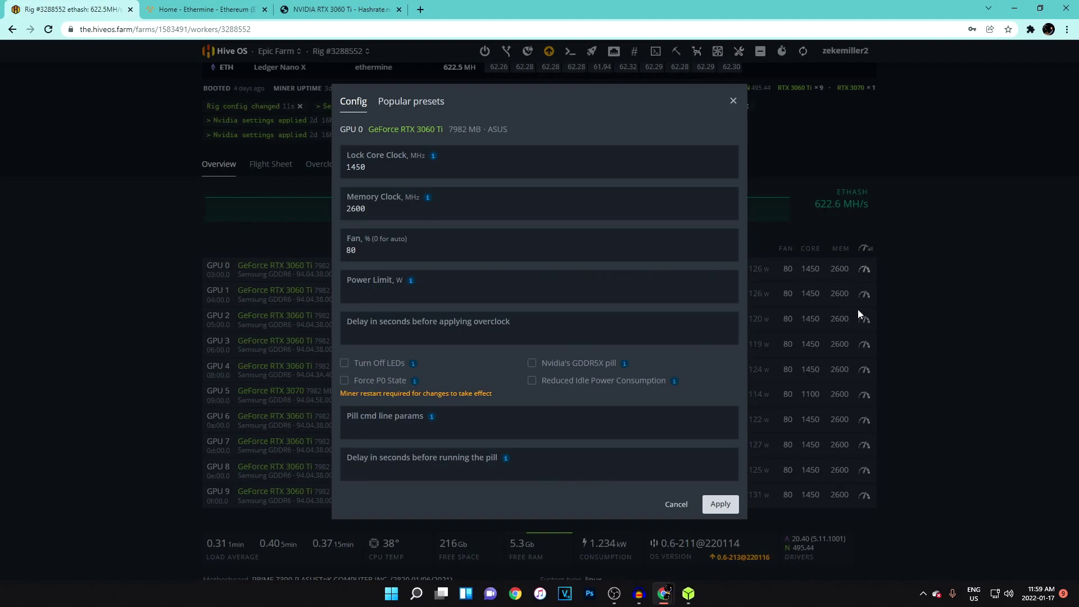
pyautogui.doubleClick(414, 212)
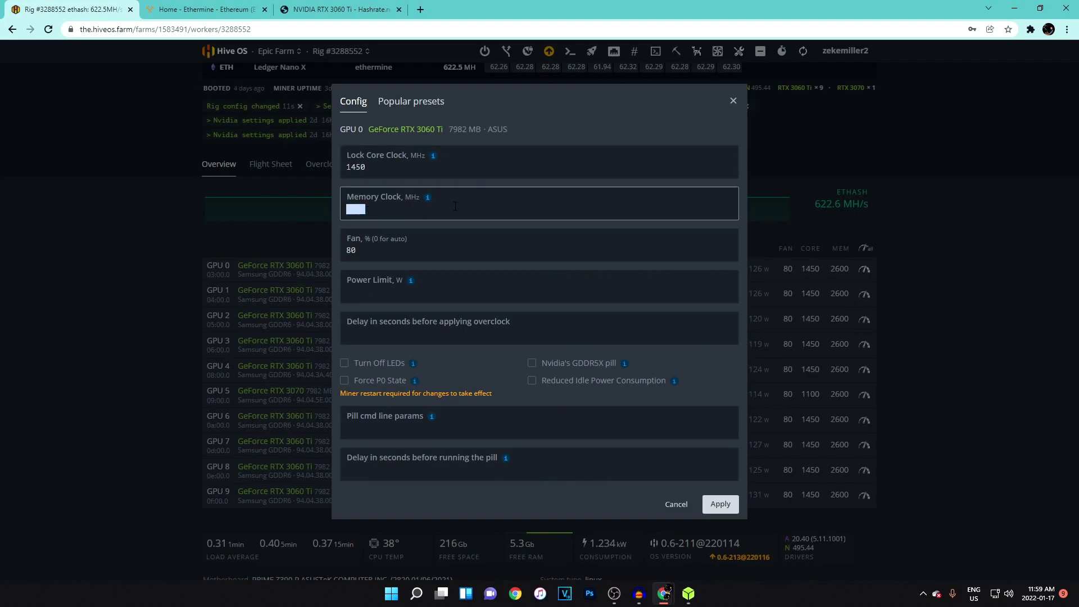
pyautogui.press('Tab')
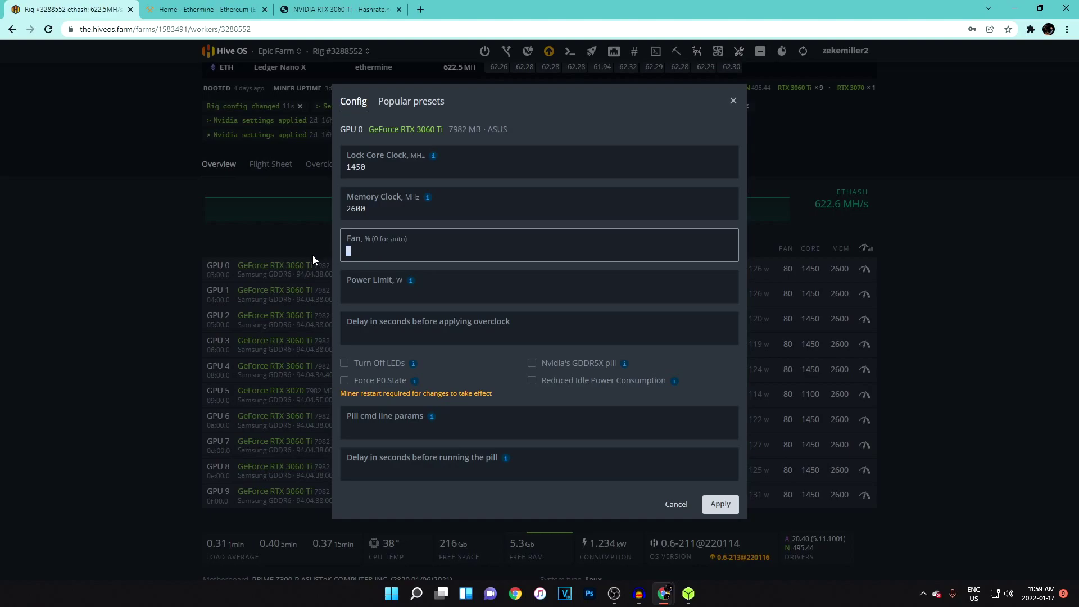
pyautogui.write('8080')
pyautogui.click(360, 250)
pyautogui.moveTo(368, 168); pyautogui.dragTo(307, 175)
pyautogui.press('Tab')
pyautogui.click(395, 178)
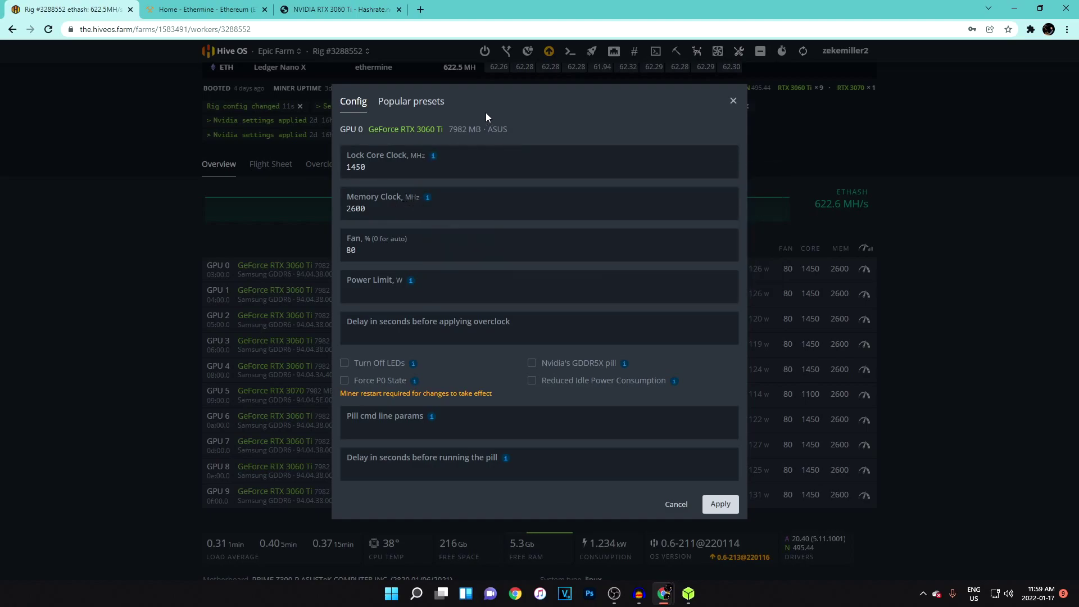
# Try the popular ETH preset with core -500, memory 2400 and power limit 130 on GPU 0, and discard it without applying
pyautogui.click(401, 102)
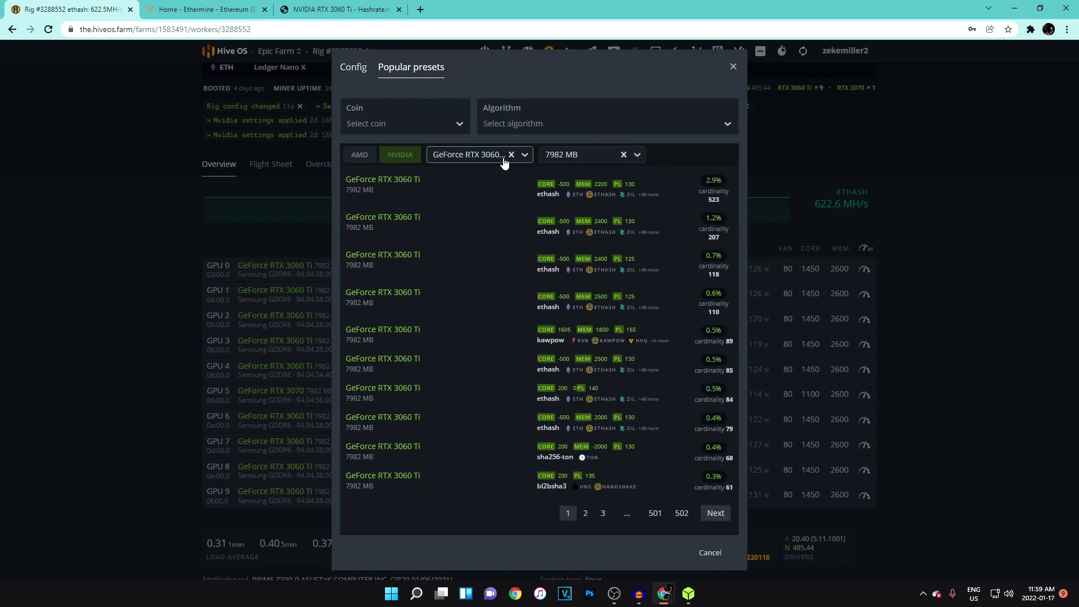
pyautogui.click(380, 123)
pyautogui.click(368, 149)
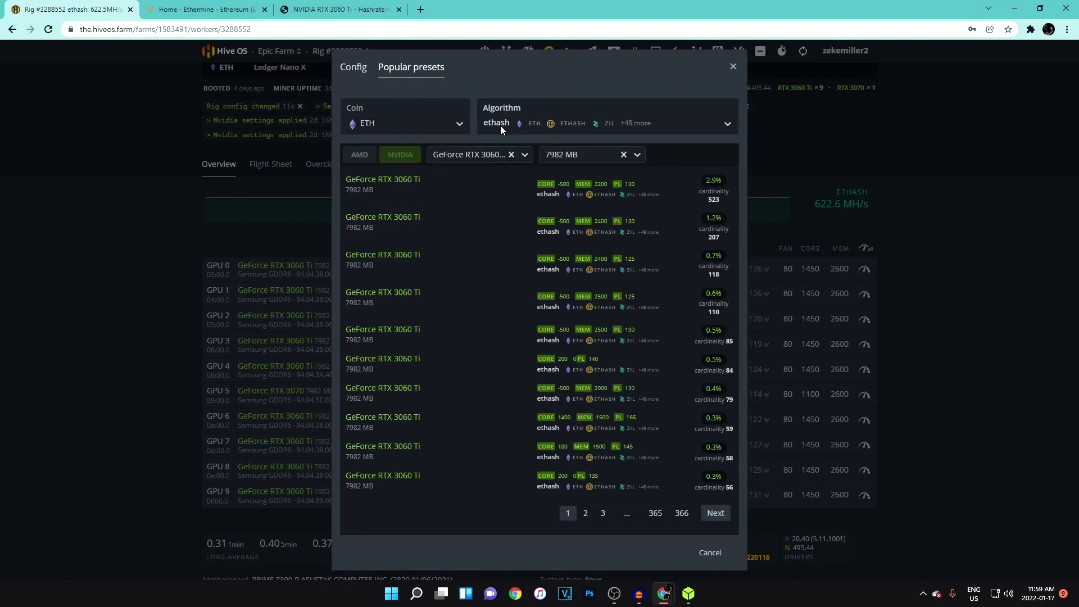
pyautogui.click(475, 155)
pyautogui.click(559, 157)
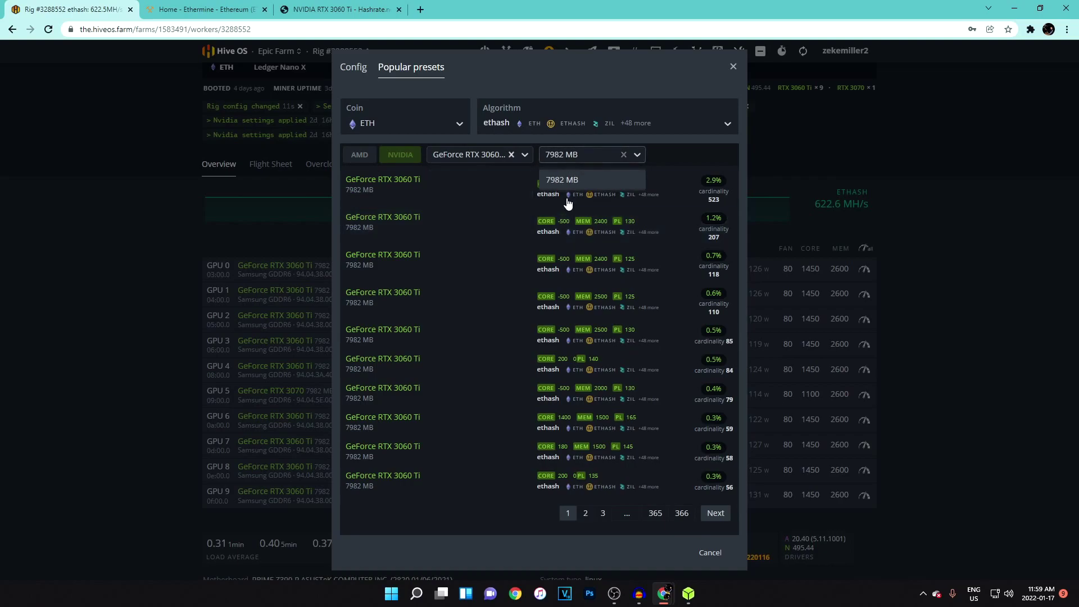
pyautogui.click(571, 180)
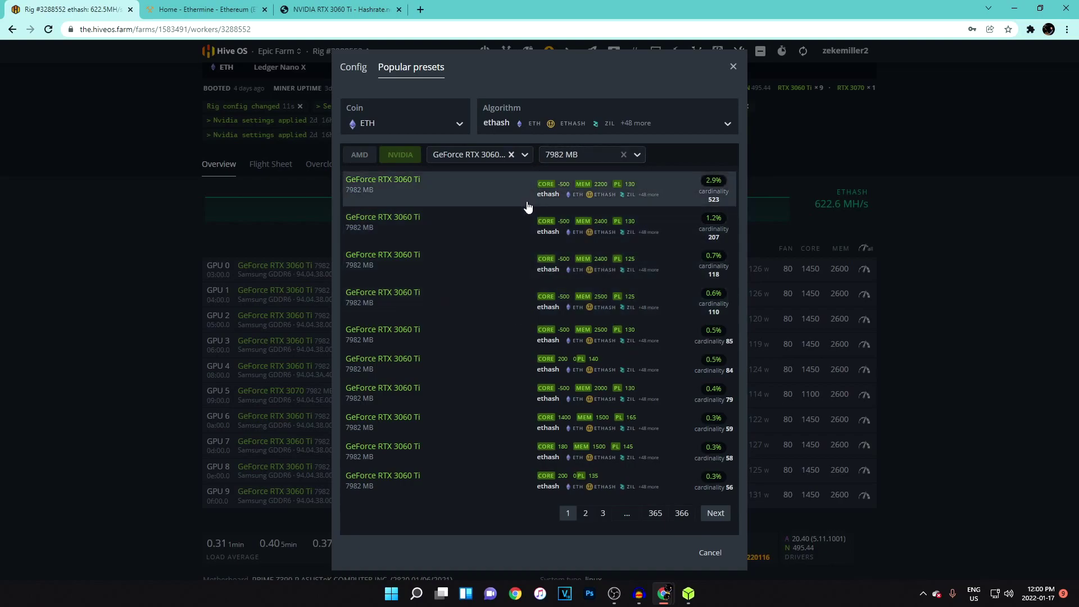
pyautogui.click(487, 224)
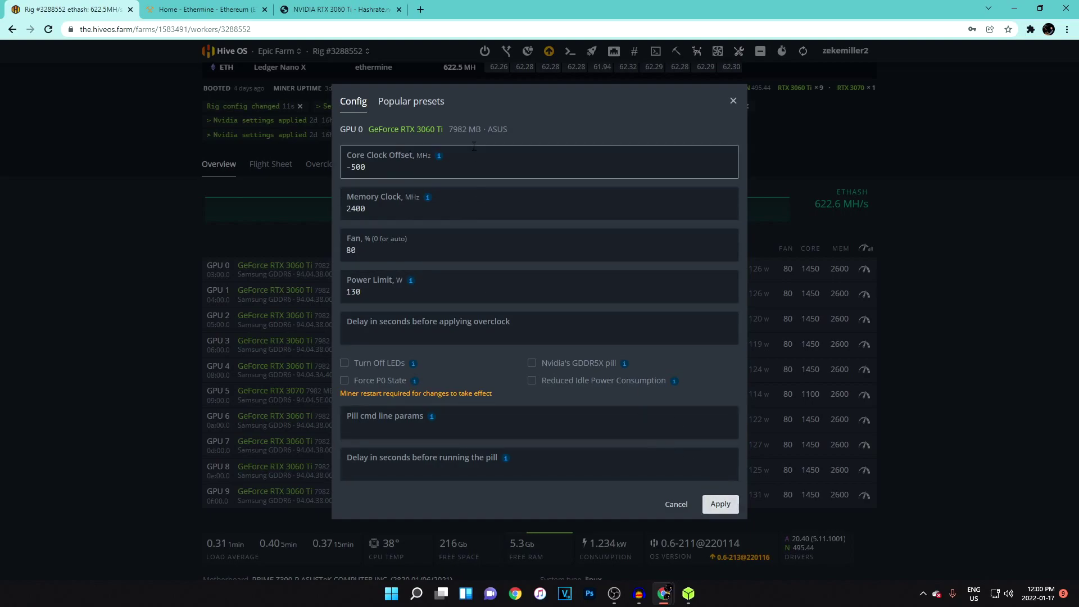
pyautogui.click(677, 504)
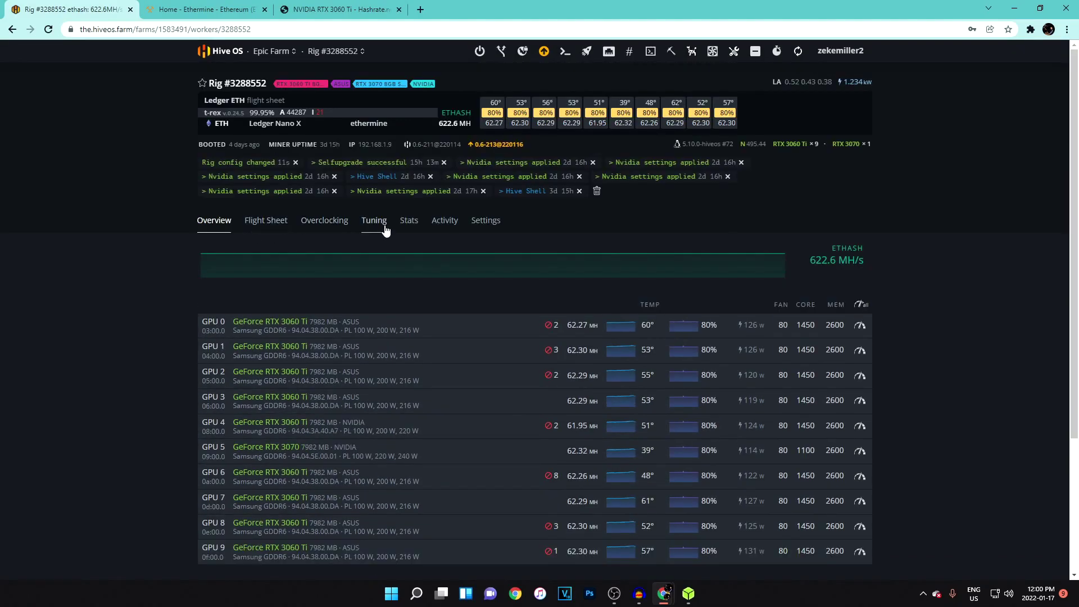
# Look through the rig's tuning, stats, activity and settings pages and return to its overview
pyautogui.click(386, 230)
pyautogui.click(413, 218)
pyautogui.click(450, 220)
pyautogui.click(490, 220)
pyautogui.click(222, 220)
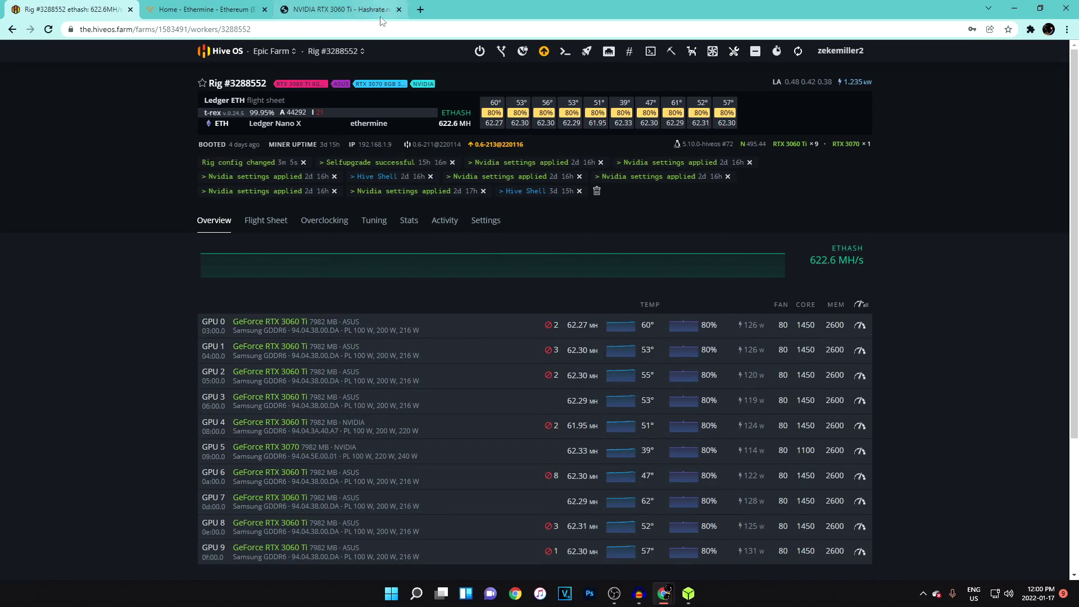
# Switch to the Ethermine site and look up the miner's dashboard using the saved wallet address
pyautogui.click(225, 10)
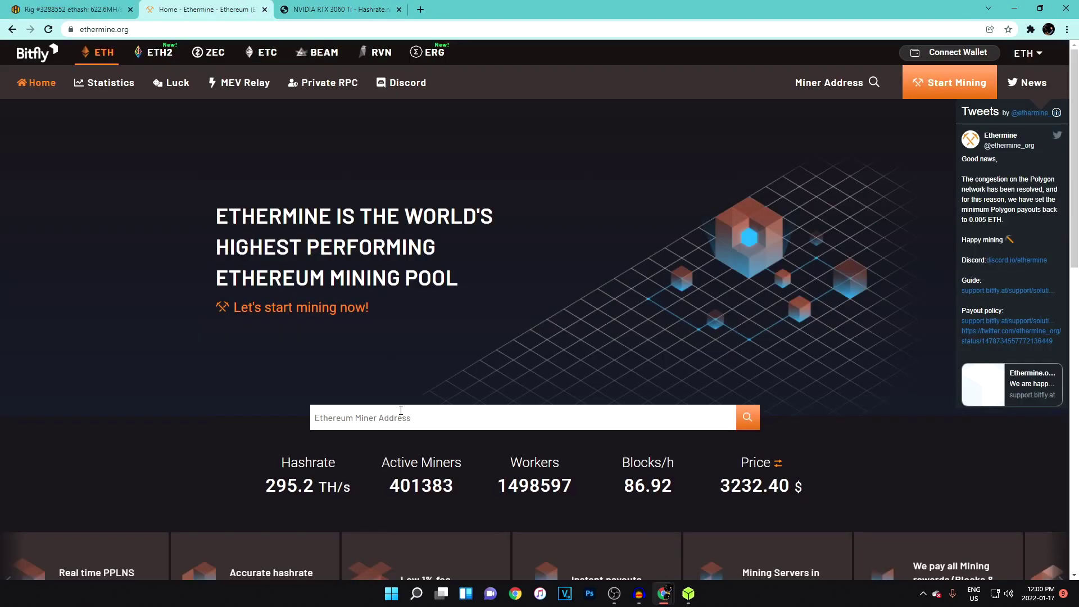
pyautogui.hotkey('ctrl', '1')
pyautogui.hotkey('ctrl', '2')
pyautogui.click(413, 418)
pyautogui.click(473, 385)
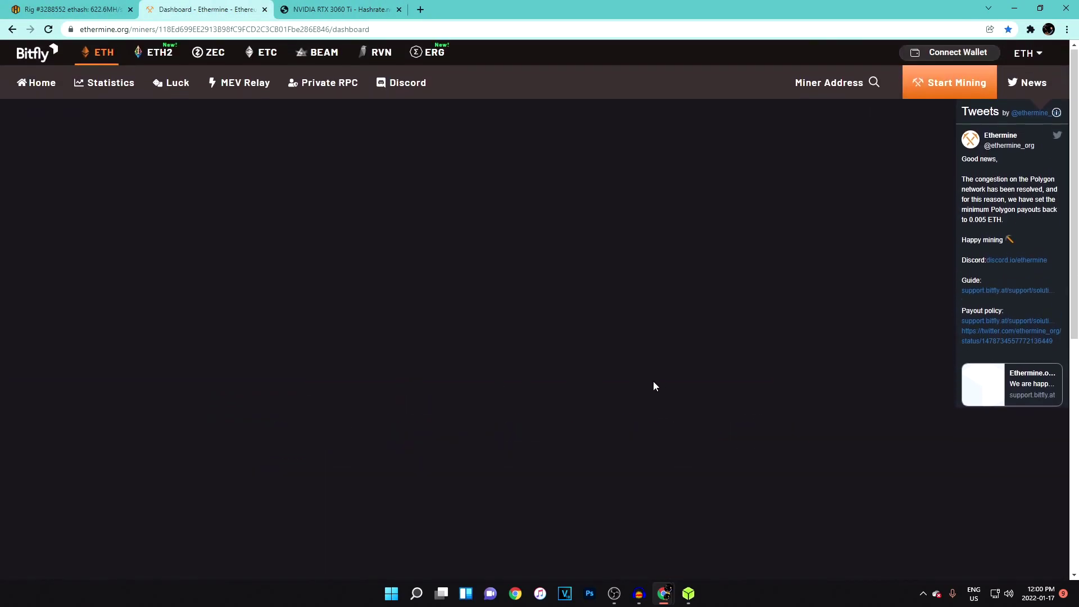
# Review the miner's dashboard and payouts, and read the Ethereum Mainnet terms in the payment method settings
pyautogui.scroll(-1, 157, 331)
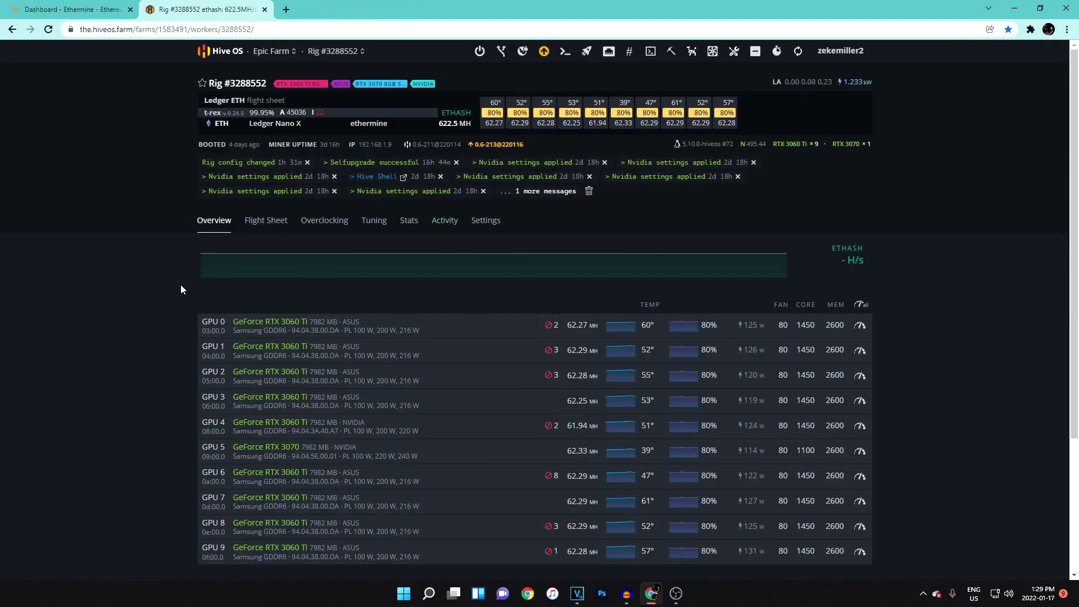
pyautogui.hotkey('ctrl', '1')
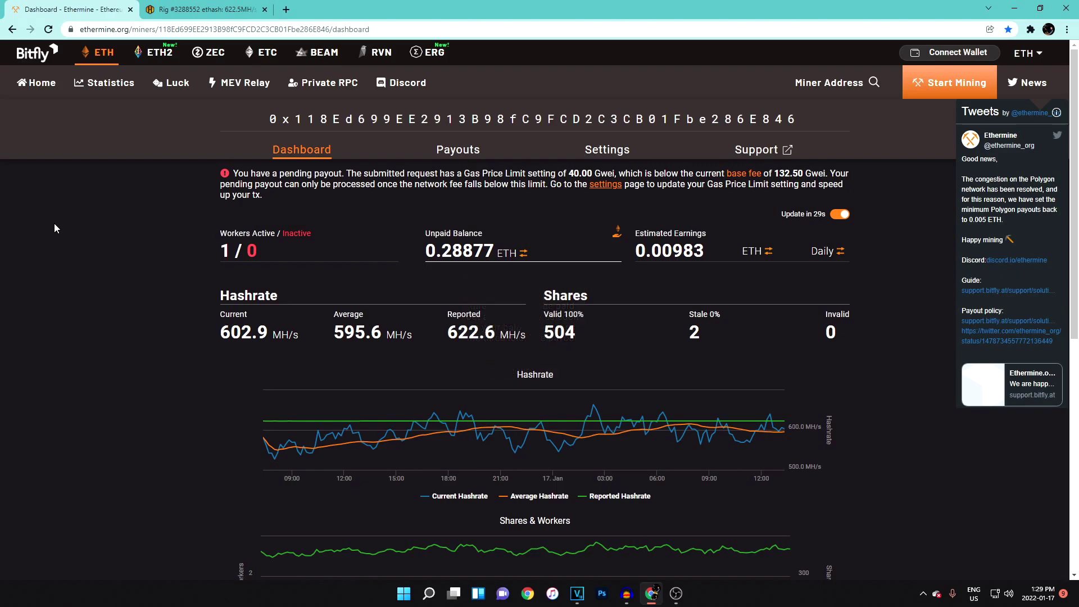
pyautogui.click(461, 150)
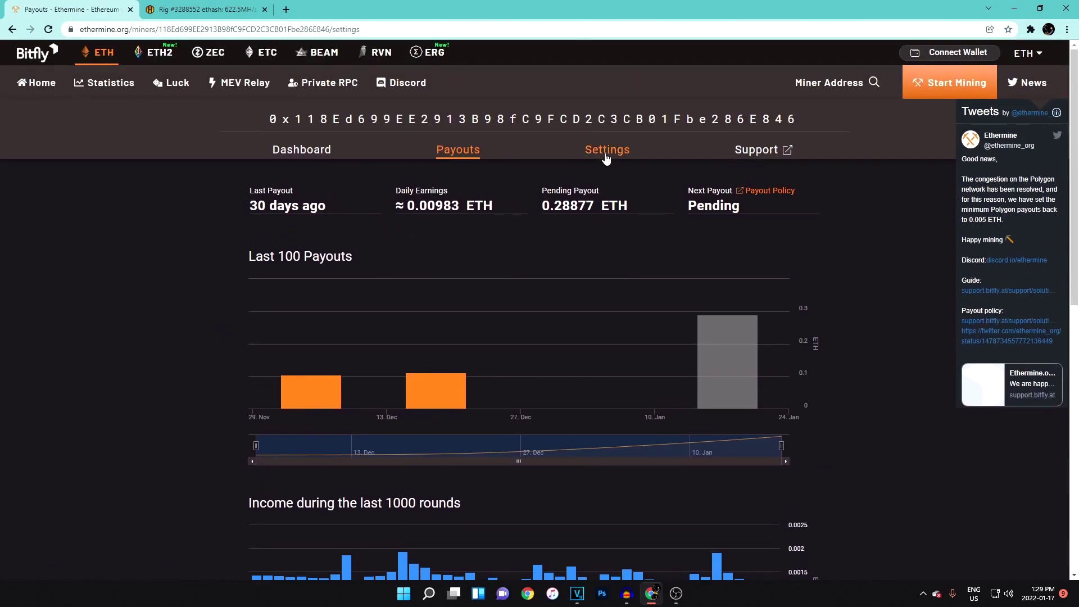
pyautogui.click(606, 157)
pyautogui.click(347, 189)
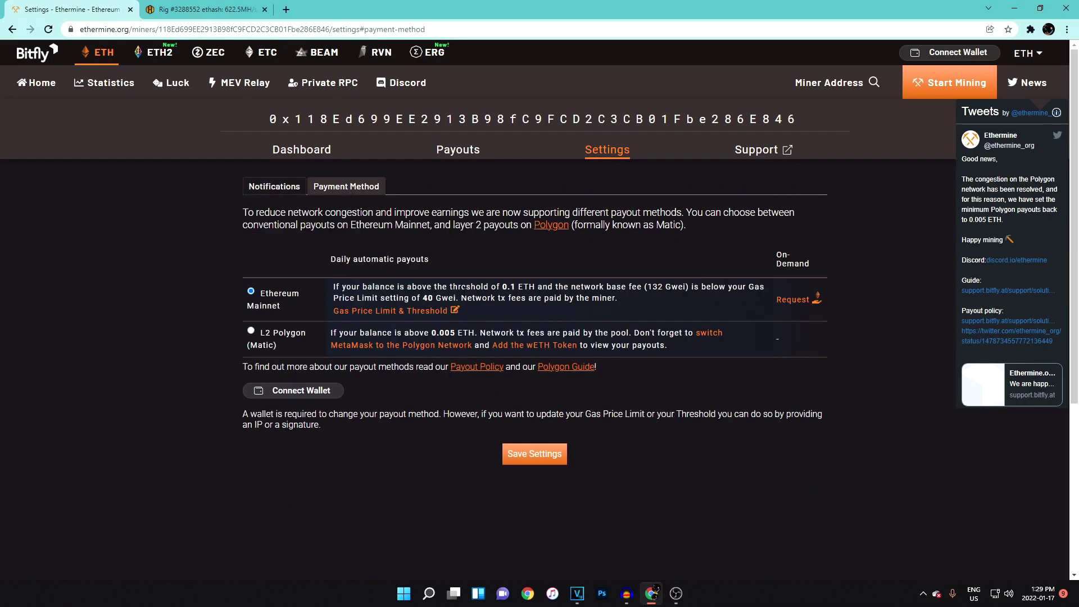
pyautogui.scroll(-1, 559, 311)
pyautogui.scroll(1, 476, 277)
pyautogui.moveTo(333, 298); pyautogui.dragTo(456, 298)
pyautogui.click(527, 311)
# Revisit the miner dashboard, return to the payment method settings and open Gas Price Limit & Threshold
pyautogui.click(314, 153)
pyautogui.click(579, 156)
pyautogui.click(382, 189)
pyautogui.click(376, 312)
pyautogui.click(476, 151)
pyautogui.moveTo(412, 105); pyautogui.dragTo(510, 107)
pyautogui.click(536, 133)
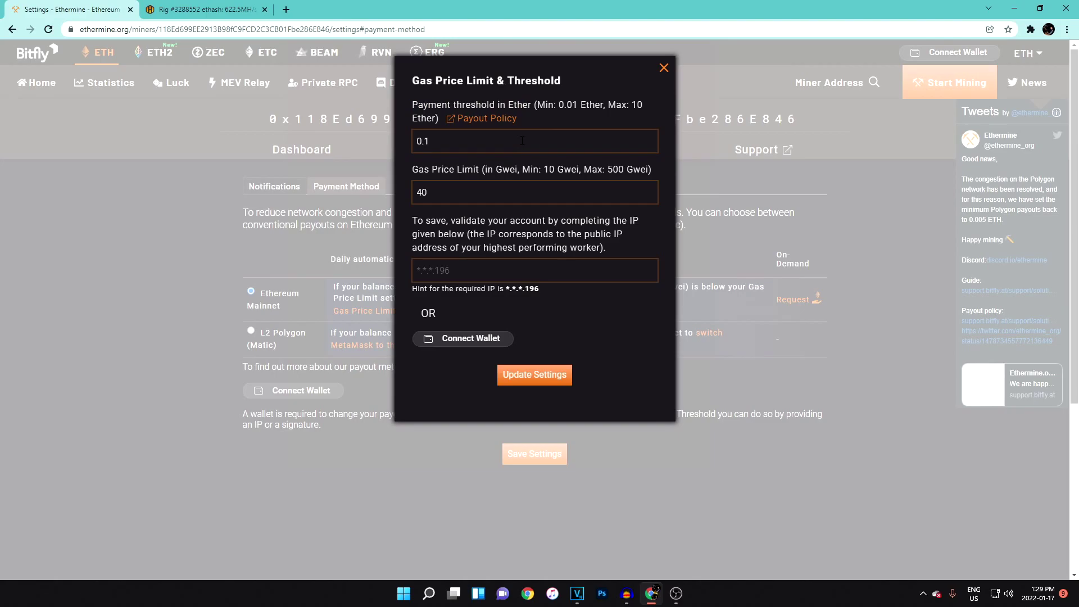
# Examine the payment threshold field and its allowed range in the Gas Price Limit & Threshold dialog
pyautogui.click(521, 140)
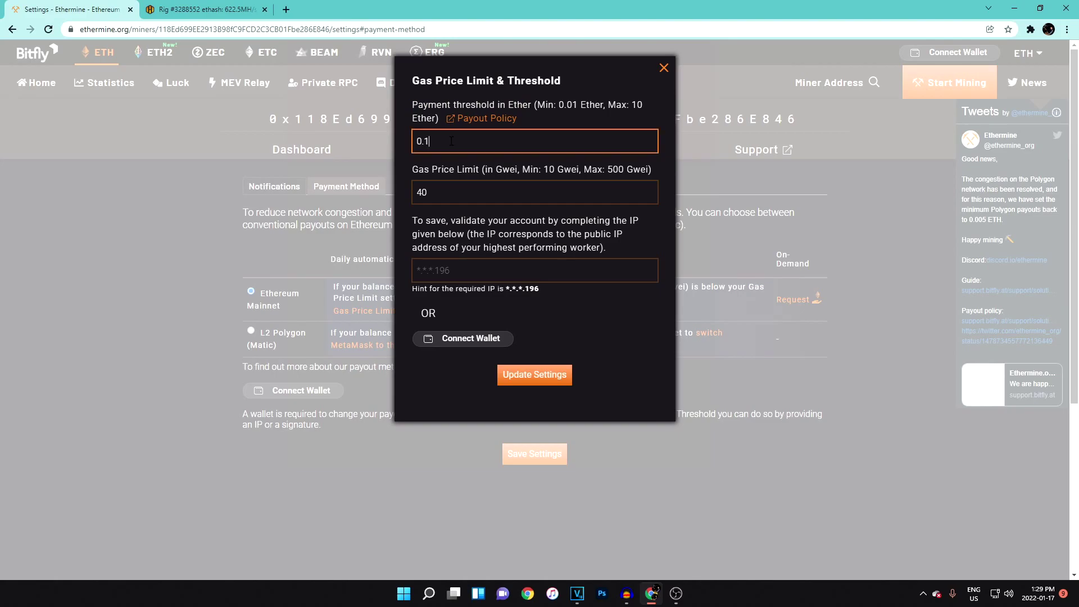
pyautogui.press('Escape')
pyautogui.click(368, 311)
pyautogui.doubleClick(411, 146)
pyautogui.click(439, 141)
pyautogui.doubleClick(441, 143)
pyautogui.click(436, 144)
pyautogui.moveTo(537, 104); pyautogui.dragTo(577, 105)
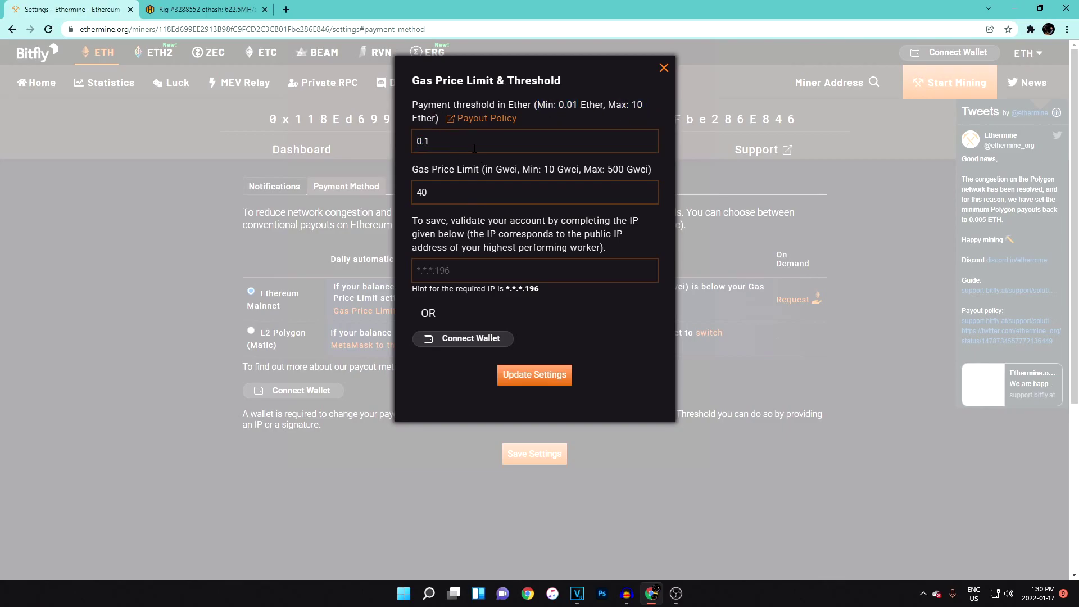
# Examine the gas price limit field and its allowed range, reopening the dialog after it closes
pyautogui.click(472, 192)
pyautogui.moveTo(654, 170); pyautogui.dragTo(340, 173)
pyautogui.click(339, 173)
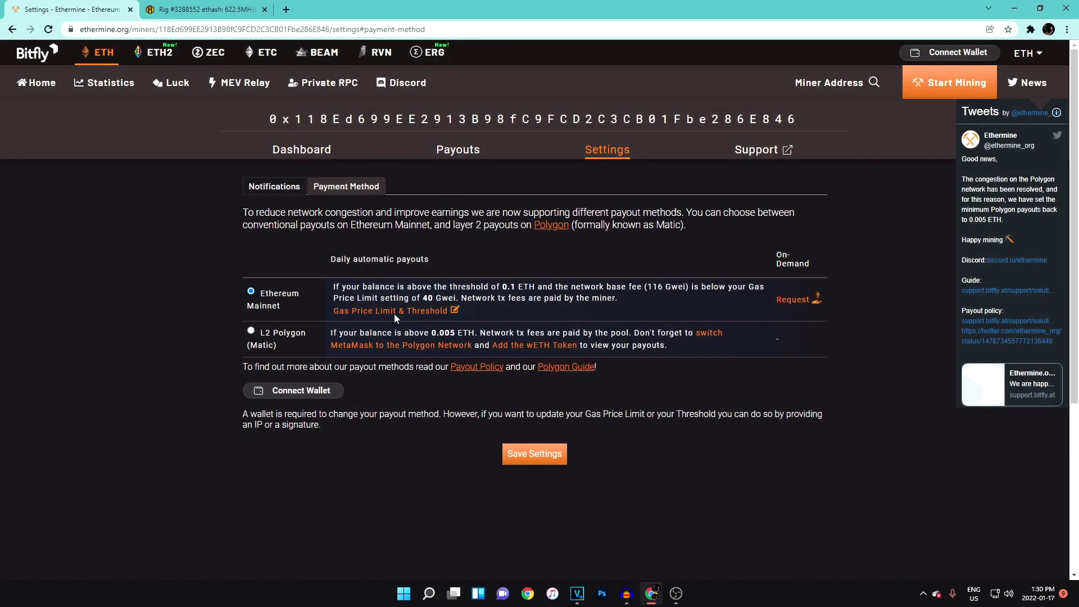
pyautogui.click(395, 311)
pyautogui.moveTo(429, 192); pyautogui.dragTo(422, 192)
pyautogui.click(468, 196)
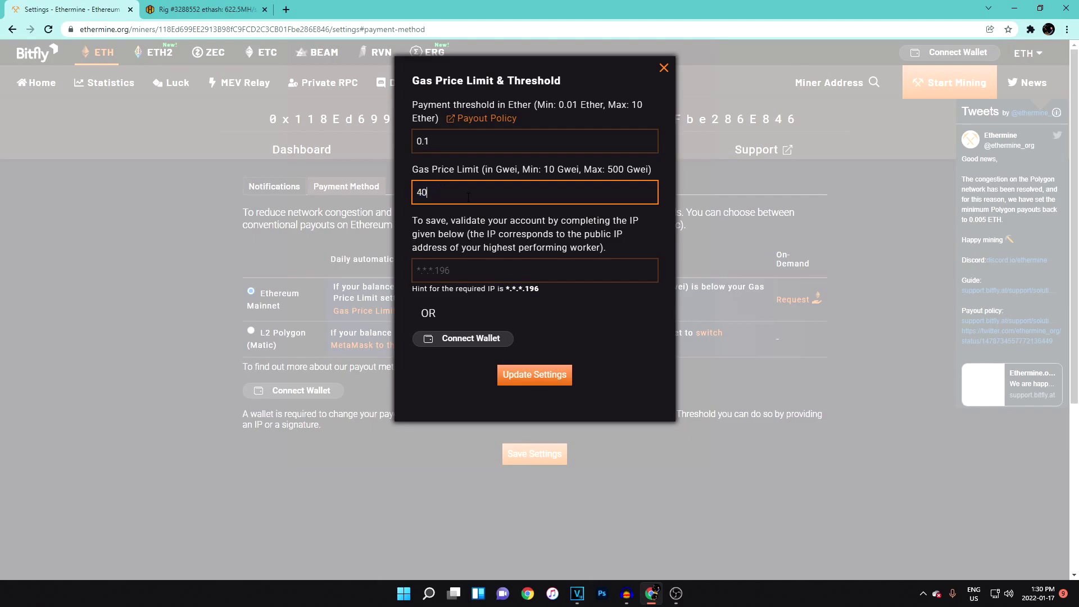
pyautogui.click(456, 202)
# Check the IP validation field, locate the rig's remote IP in Hive OS and return to Ethermine
pyautogui.press('Tab')
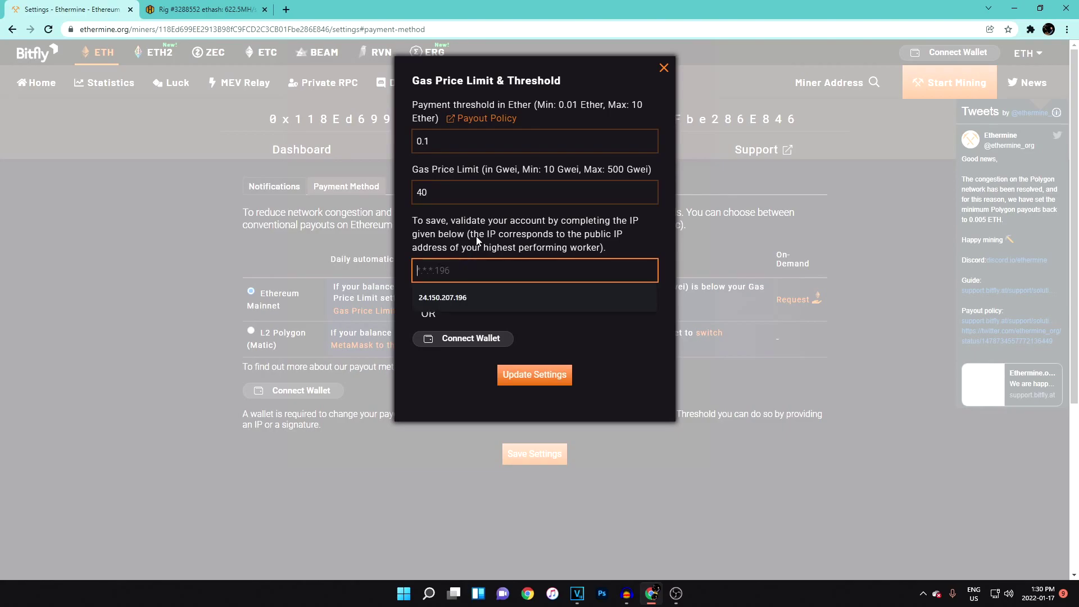
pyautogui.click(468, 308)
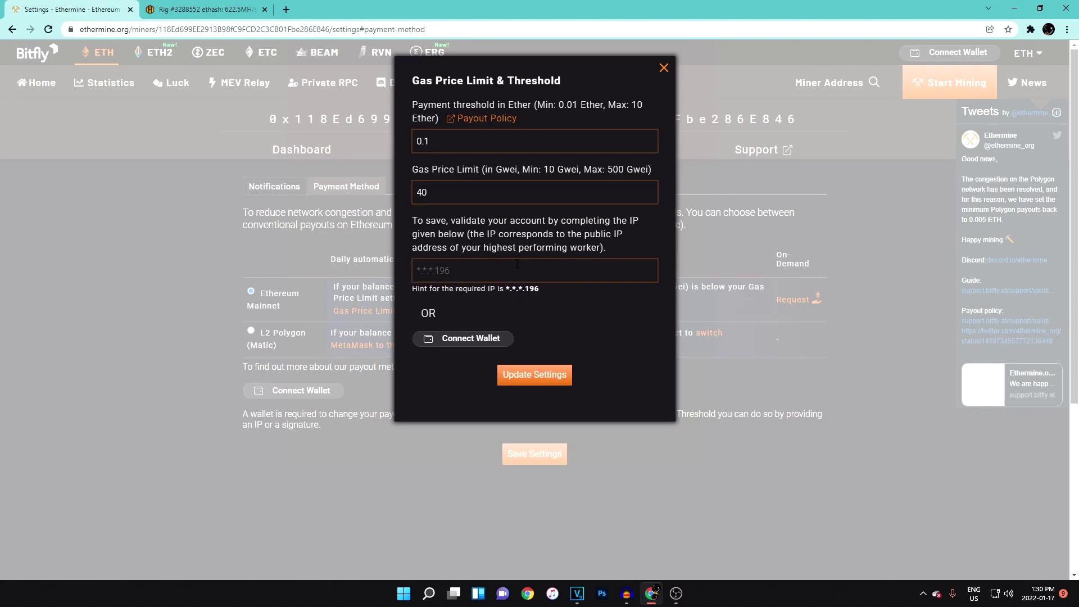
pyautogui.click(205, 9)
pyautogui.scroll(-4, 188, 258)
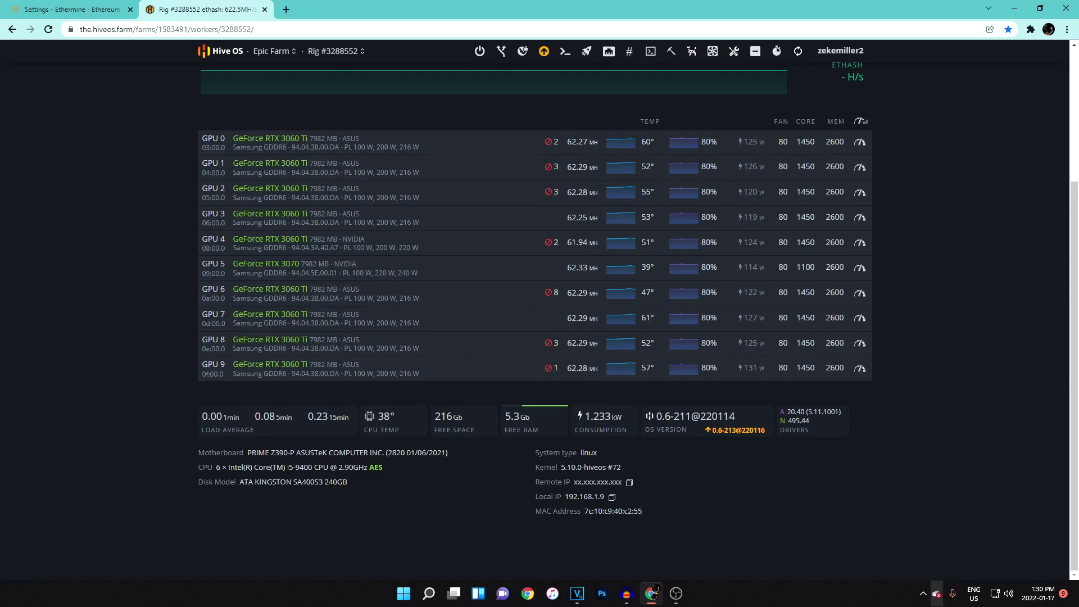
pyautogui.click(67, 7)
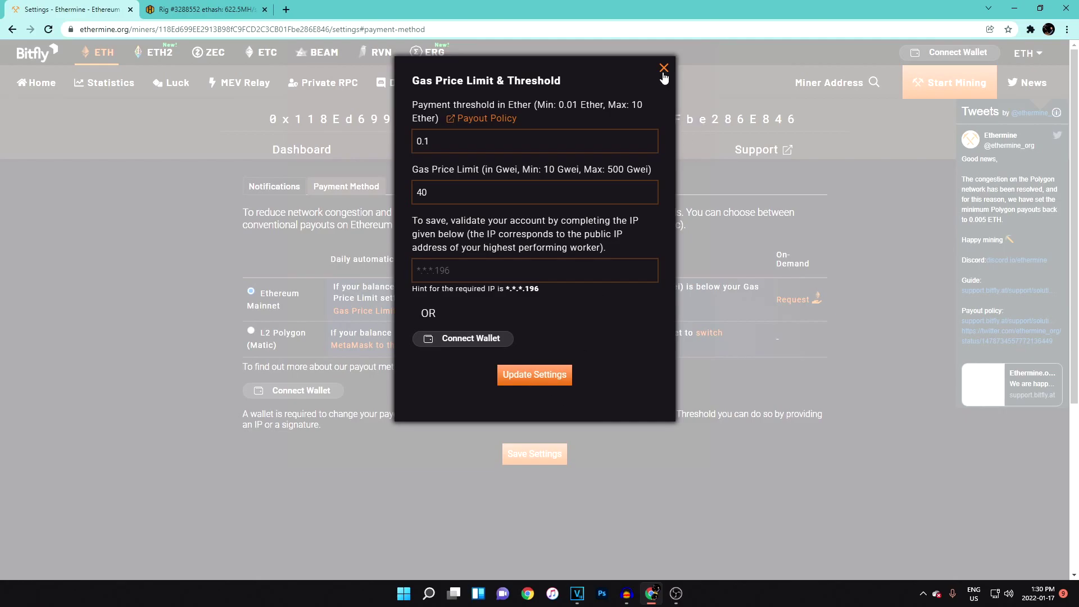
# Re-enter 0.1 as the payment threshold and 40 as the gas price limit, and close the dialog without saving
pyautogui.click(525, 142)
pyautogui.moveTo(525, 142); pyautogui.dragTo(403, 142)
pyautogui.write('0.1')
pyautogui.press('Tab')
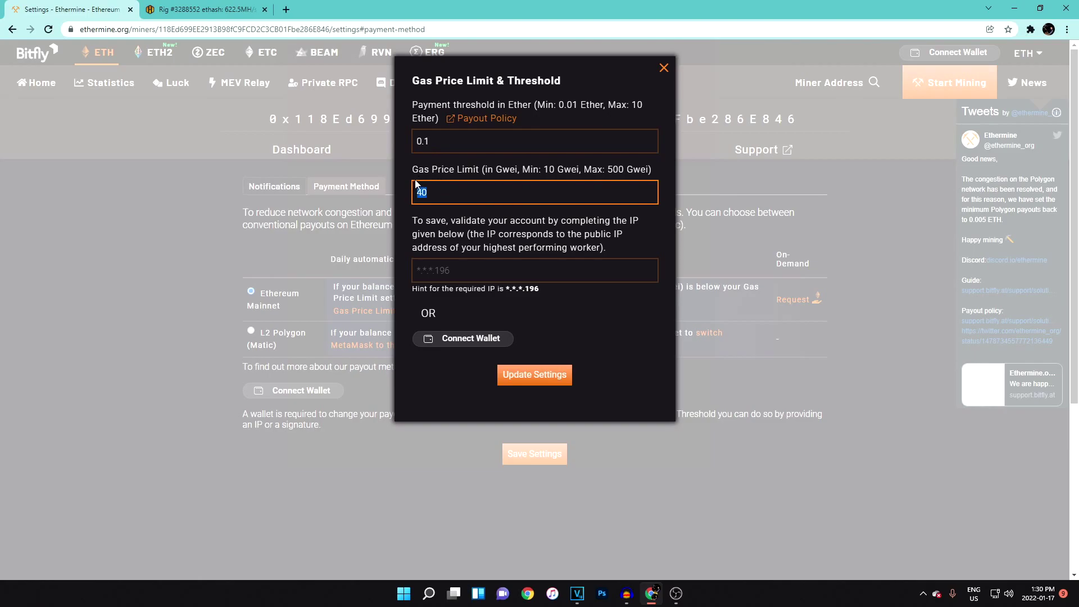
pyautogui.write('40')
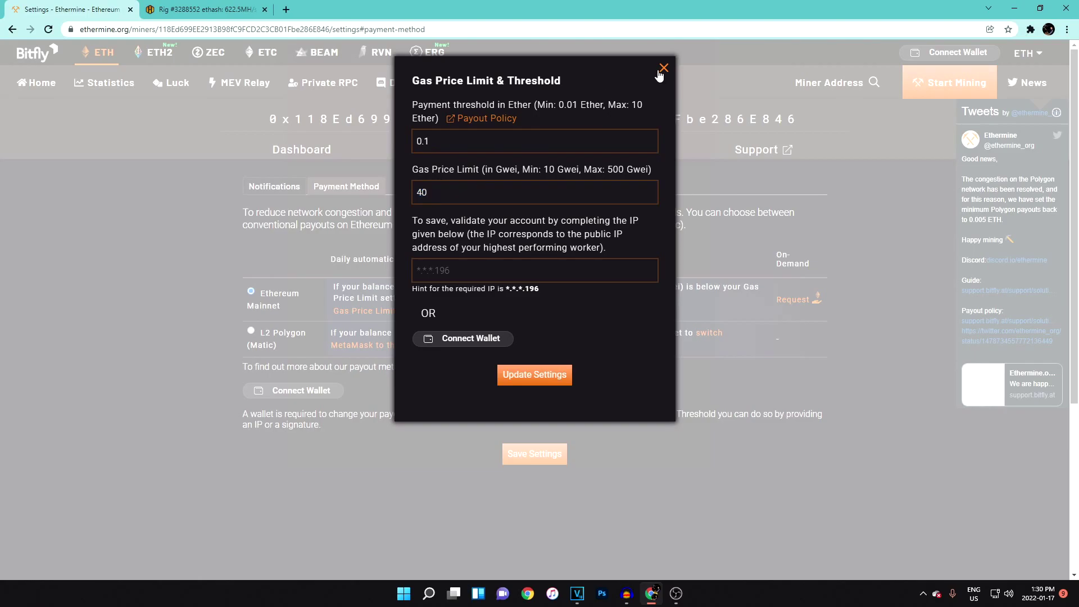
pyautogui.click(663, 68)
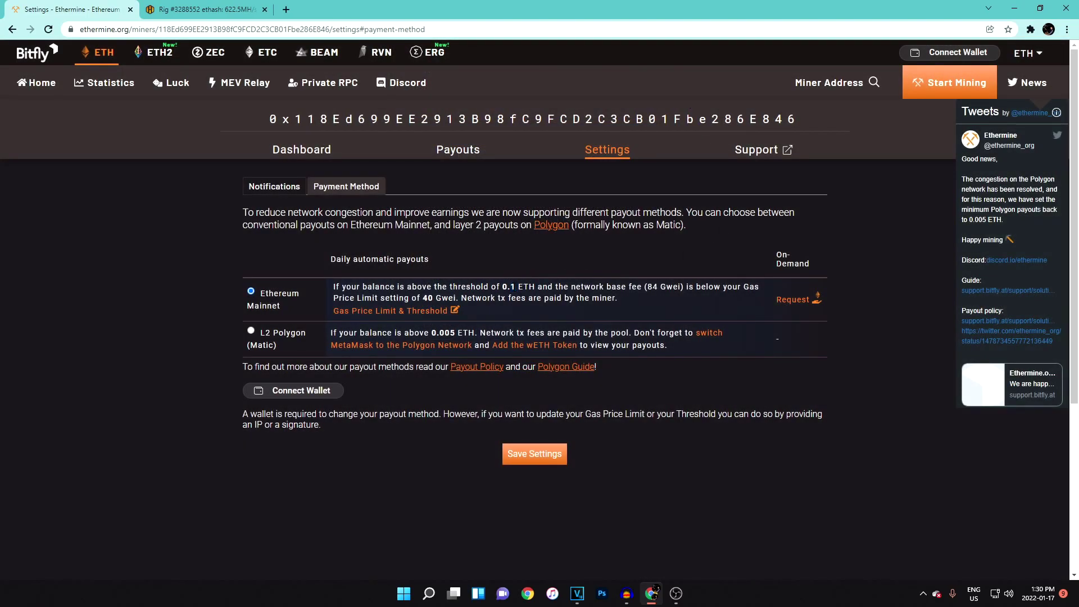
# Open the on-demand payout request for Ethereum Mainnet, review its balance and network fee details, and close it
pyautogui.click(796, 302)
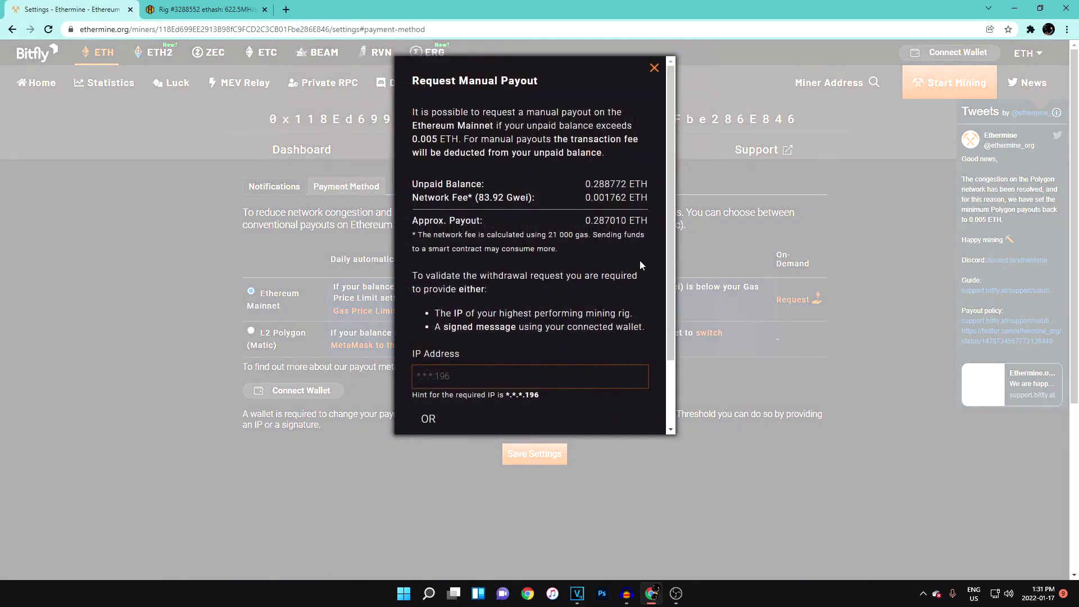
pyautogui.scroll(-2, 572, 196)
pyautogui.scroll(2, 571, 197)
pyautogui.click(801, 289)
pyautogui.click(798, 298)
pyautogui.moveTo(438, 139); pyautogui.dragTo(401, 142)
pyautogui.click(591, 145)
pyautogui.click(655, 70)
# Return to the miner dashboard and check the unpaid balance
pyautogui.click(306, 151)
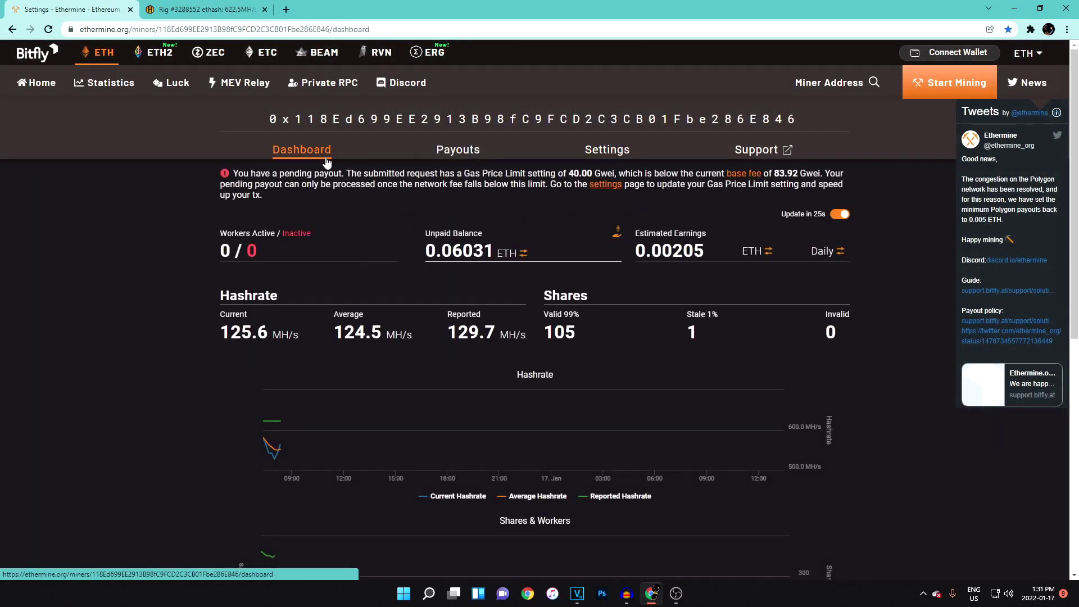
pyautogui.moveTo(504, 264)
pyautogui.doubleClick(440, 251)
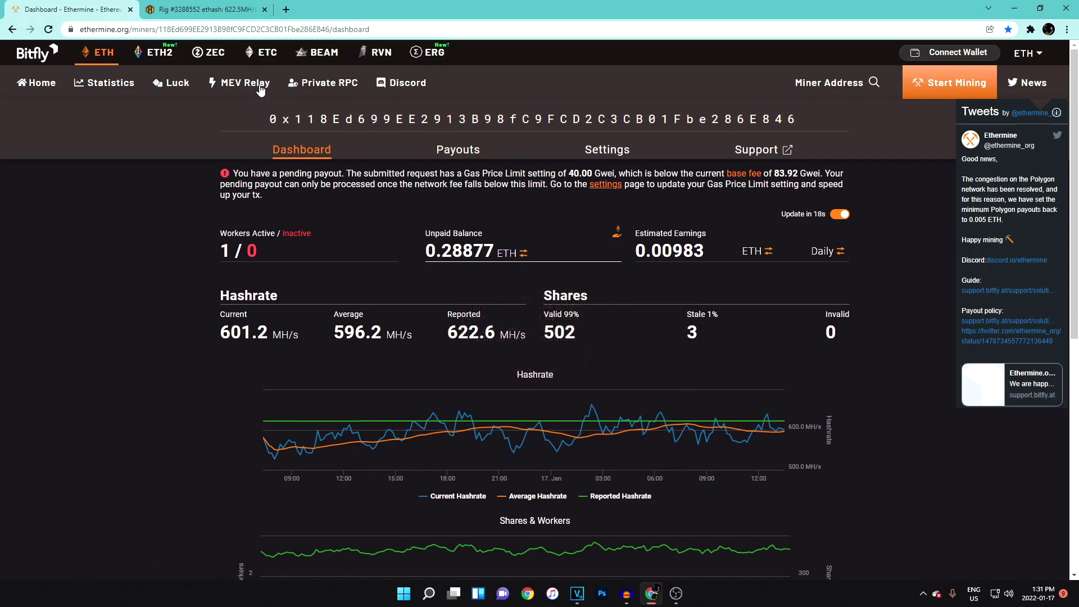
# From the Ethermine home page, open the miner of the most recently mined block and its Etherchain account
pyautogui.click(35, 53)
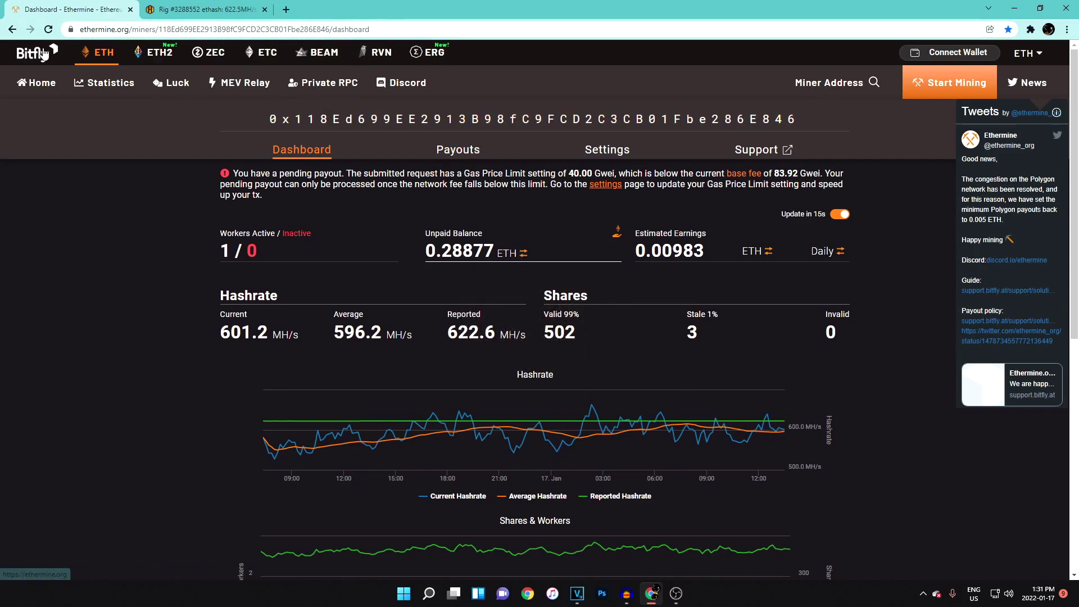
pyautogui.scroll(-3, 427, 378)
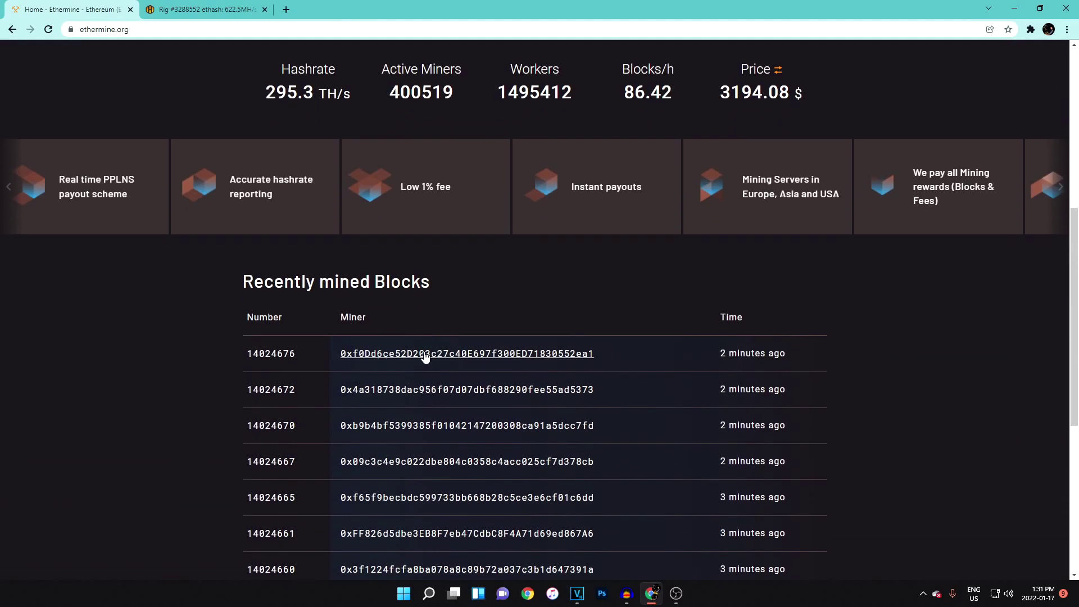
pyautogui.click(482, 354)
pyautogui.click(396, 125)
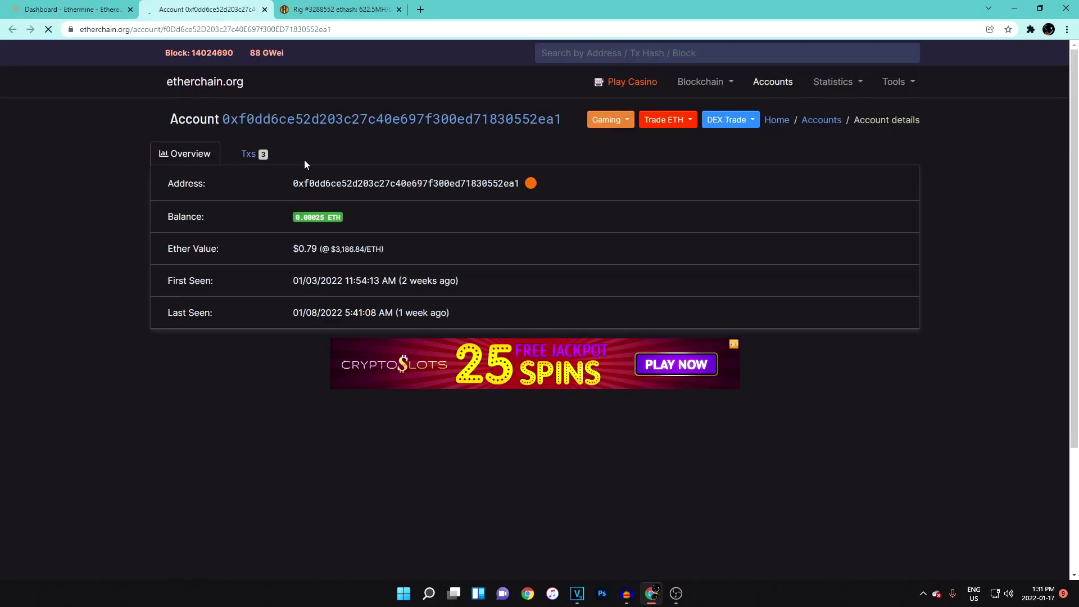
# View the account's transactions, open the Ethermine pool account and examine its ether value and token holdings
pyautogui.click(247, 162)
pyautogui.click(400, 246)
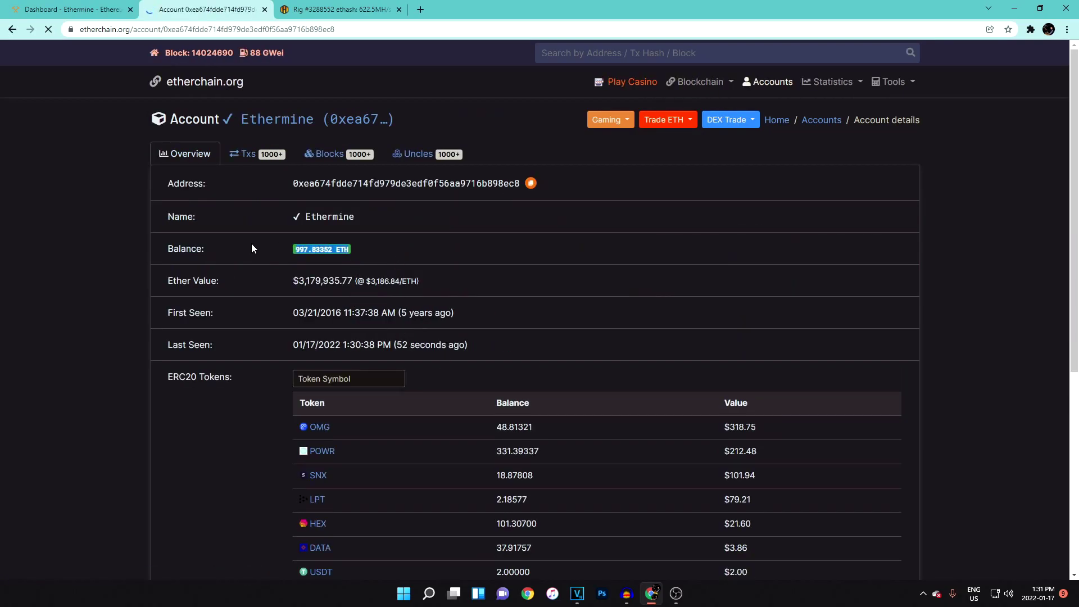
pyautogui.moveTo(292, 281); pyautogui.dragTo(364, 281)
pyautogui.click(431, 263)
pyautogui.scroll(-6, 460, 266)
pyautogui.scroll(1, 562, 344)
pyautogui.scroll(5, 623, 342)
# Return to Ethermine and open the rig owner's miner dashboard using the saved wallet address
pyautogui.hotkey('ctrl', 'shift', 'Tab')
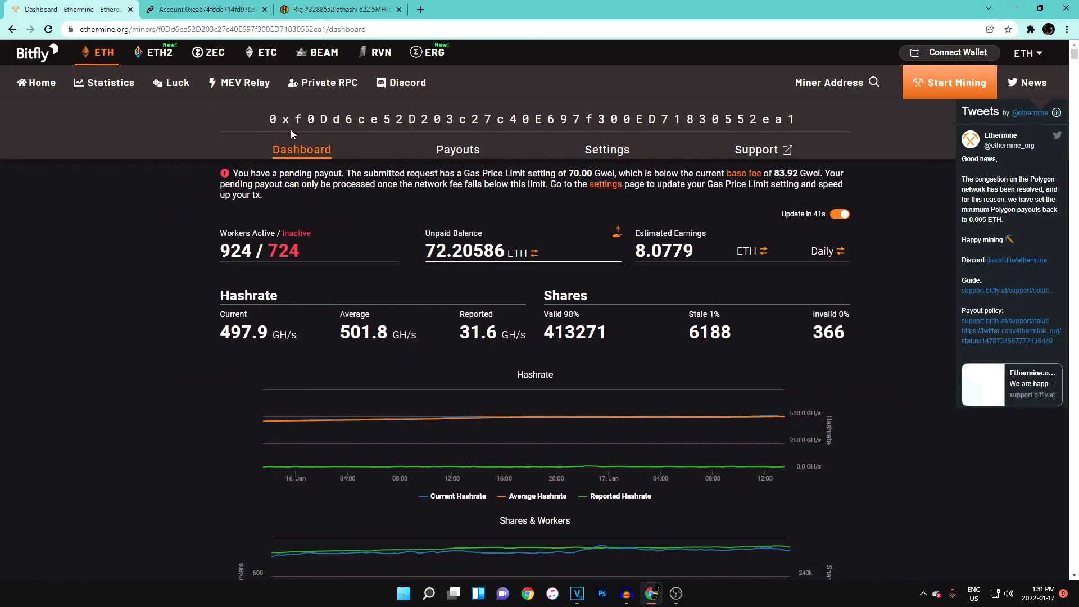
pyautogui.click(831, 83)
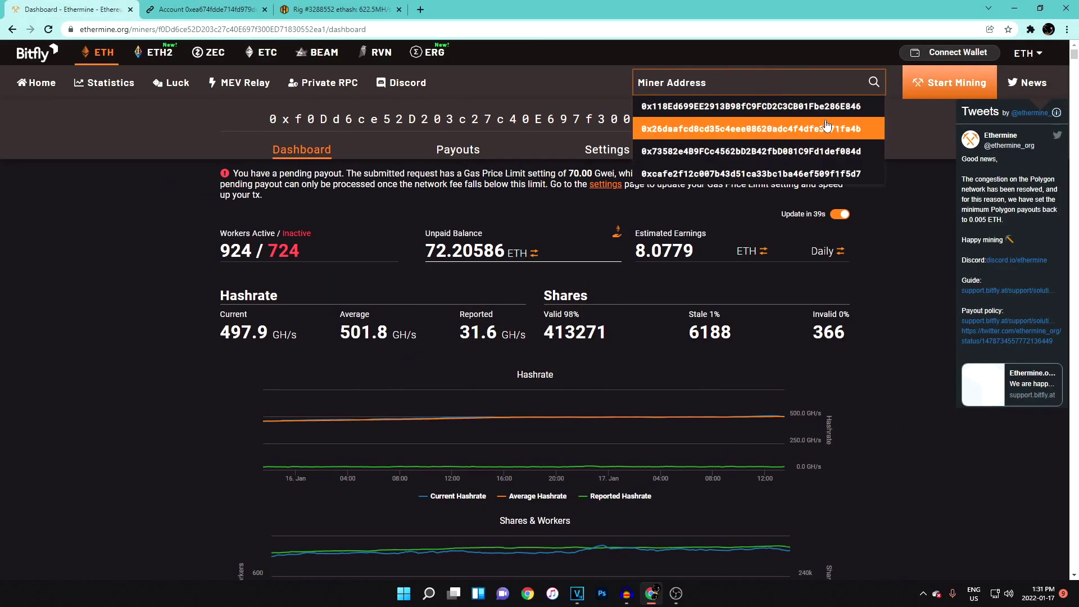
pyautogui.click(852, 108)
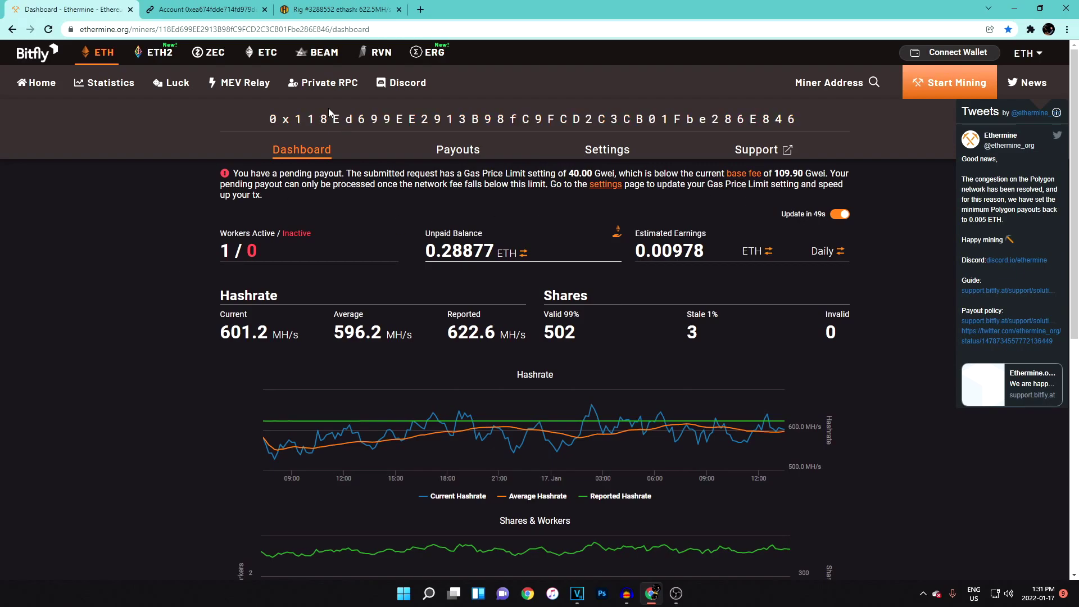
# Examine the miner dashboard's wallet address, shares, hashrate and worker charts
pyautogui.moveTo(243, 125); pyautogui.dragTo(804, 123)
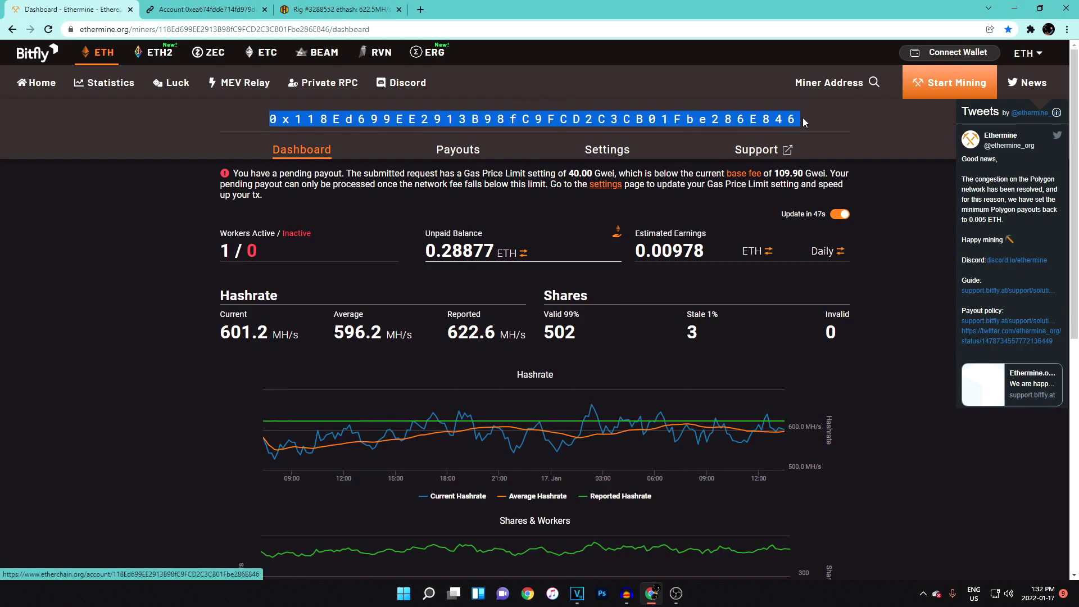
pyautogui.click(825, 121)
pyautogui.moveTo(717, 256)
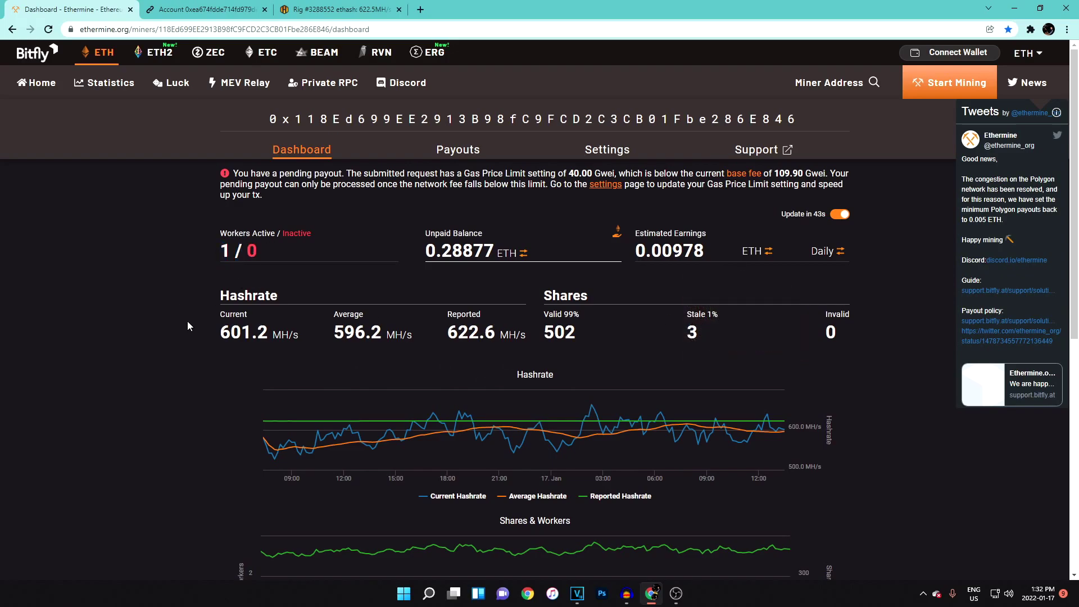
pyautogui.scroll(-2, 452, 345)
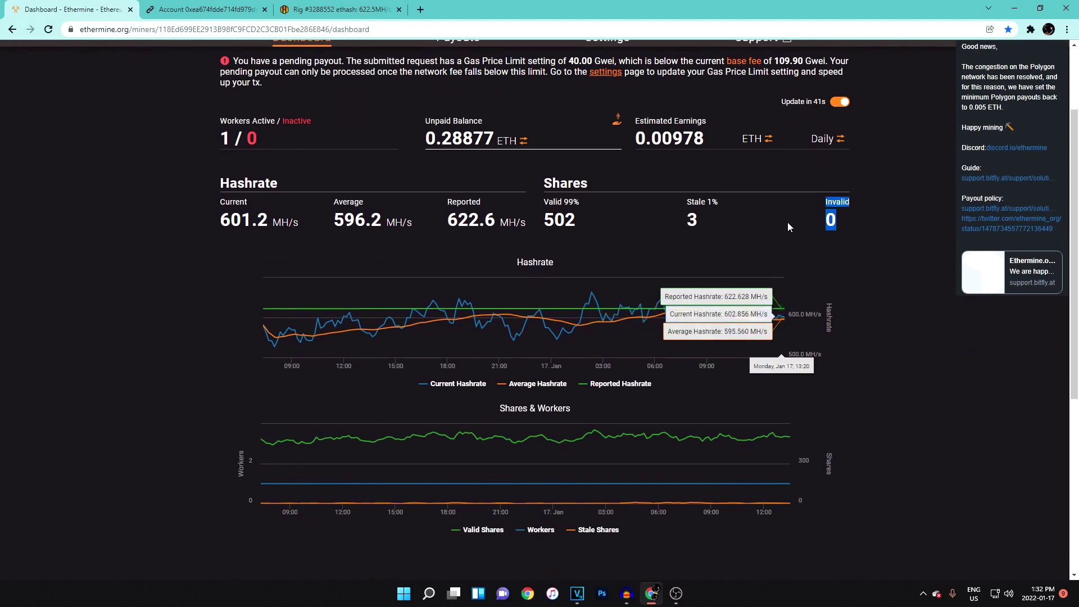
pyautogui.scroll(-2, 899, 267)
pyautogui.scroll(4, 877, 286)
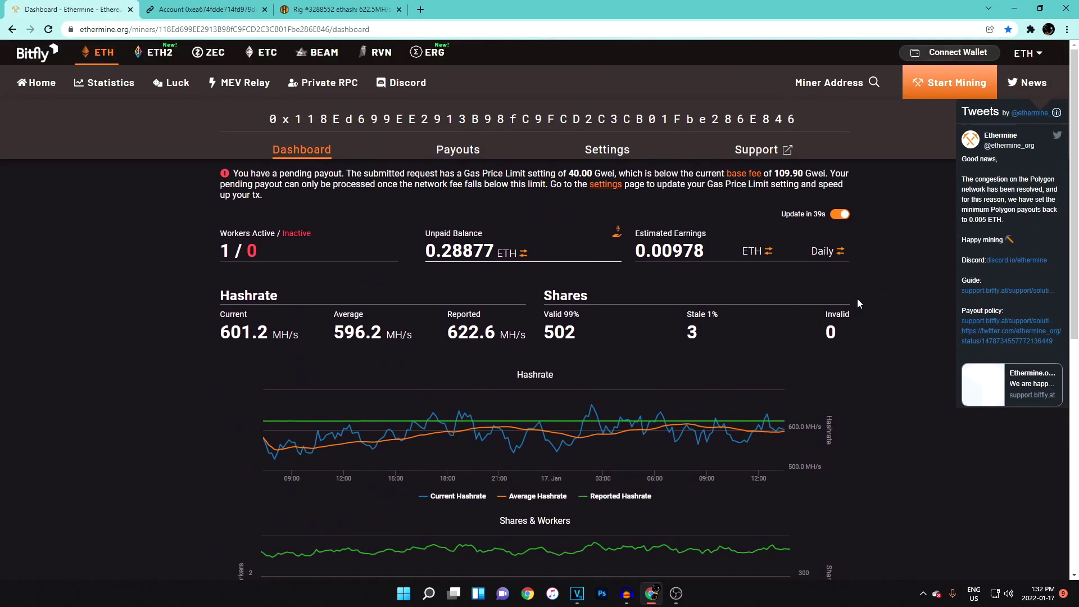
# Show the estimated earnings in USD and cycle through the earning periods back to daily
pyautogui.click(840, 251)
pyautogui.click(841, 251)
pyautogui.click(767, 251)
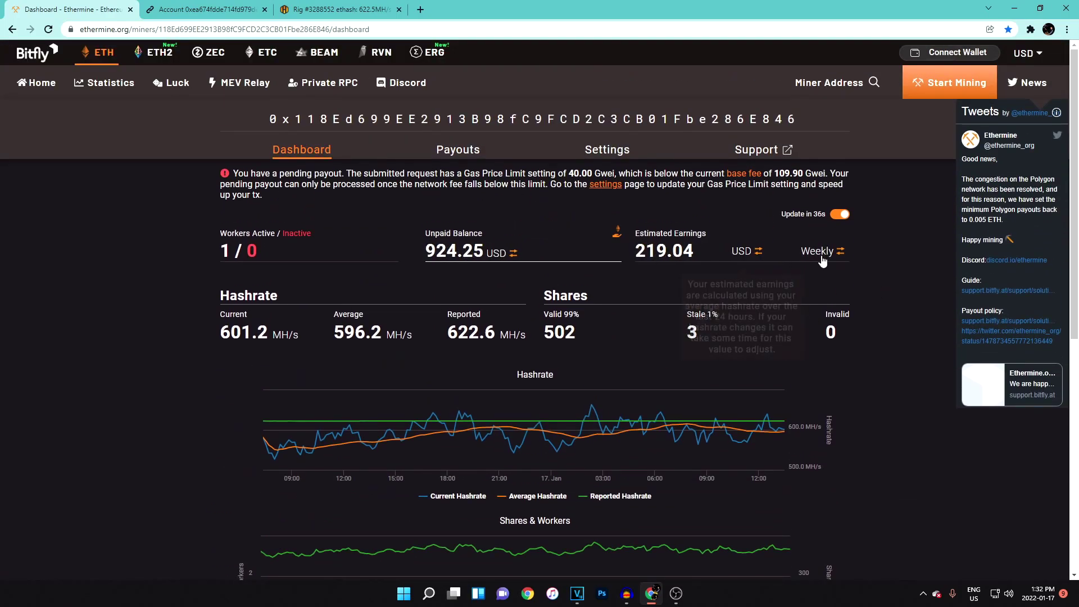
pyautogui.click(840, 252)
pyautogui.click(840, 251)
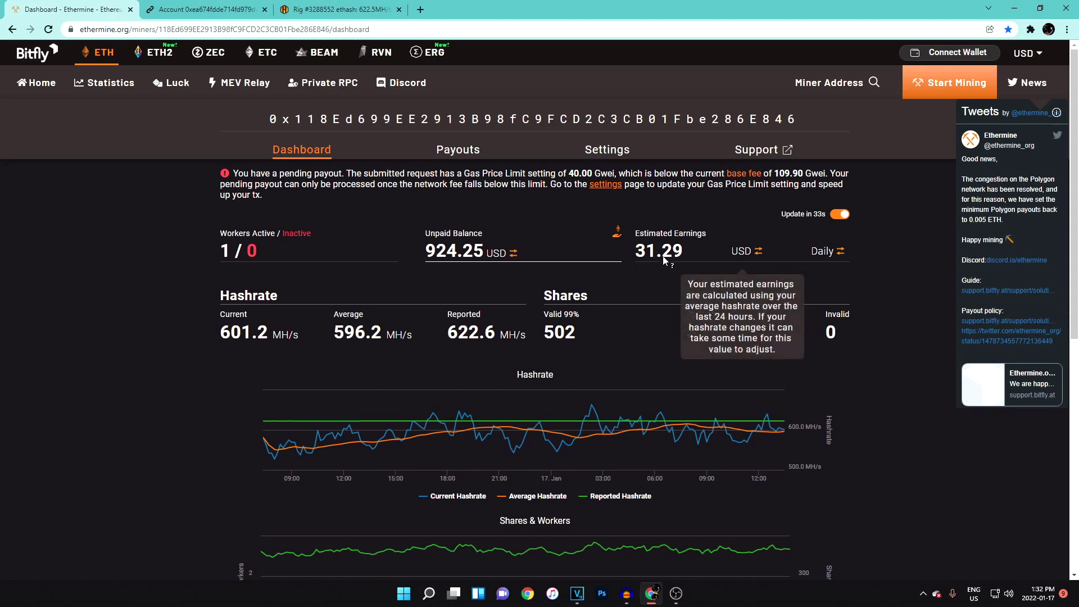